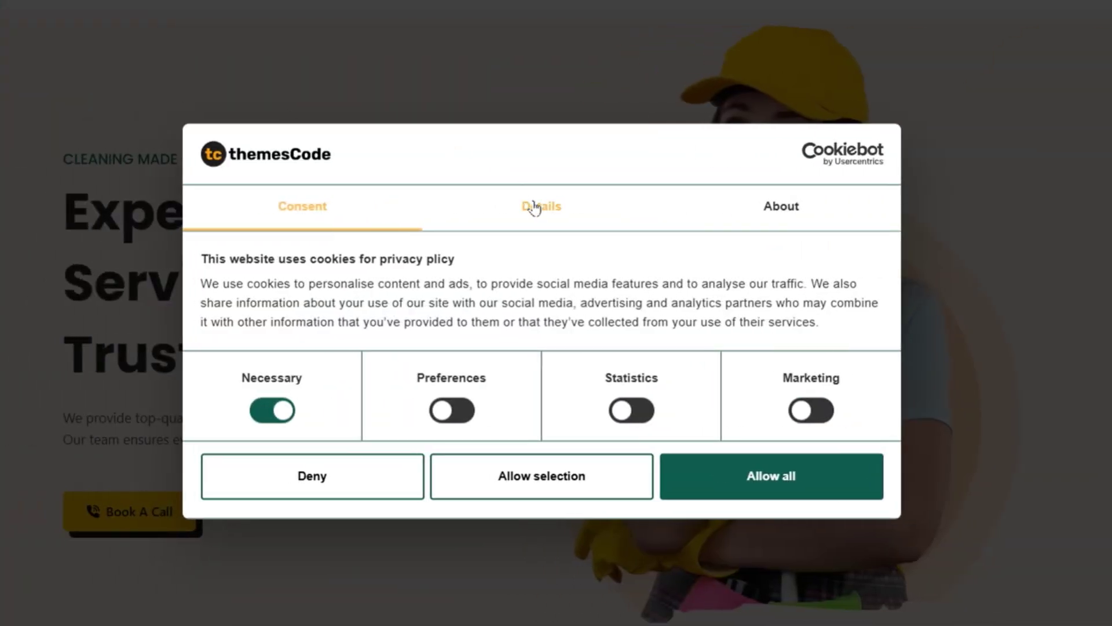
- Preview the consent banner's Details and About sections, and view the example banner on the three.wplumen.com demo site
click(533, 206)
click(781, 111)
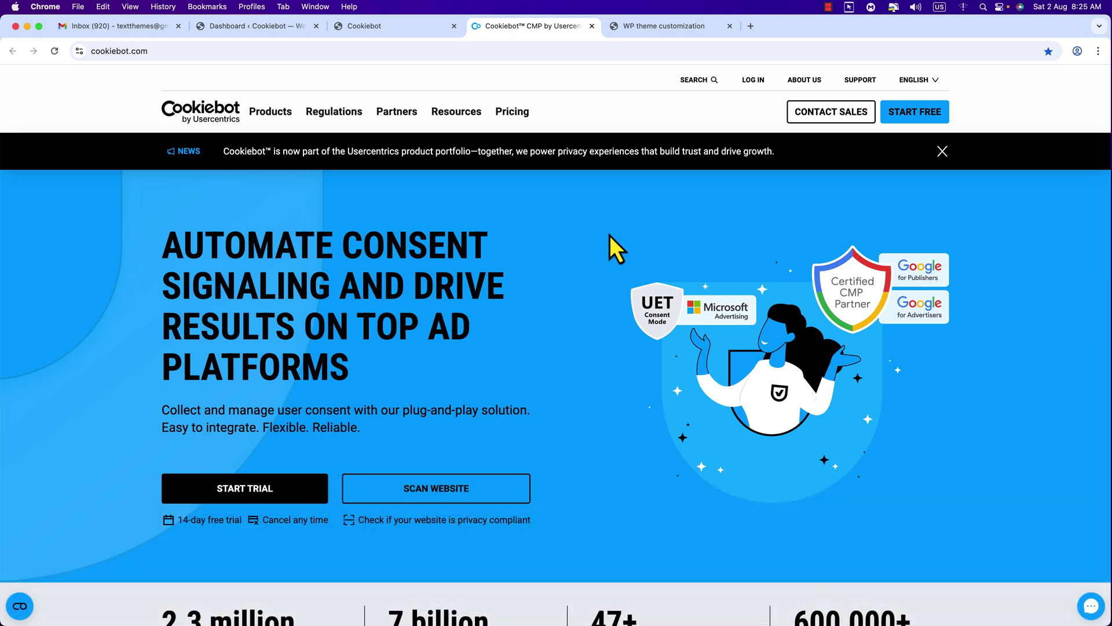
click(641, 26)
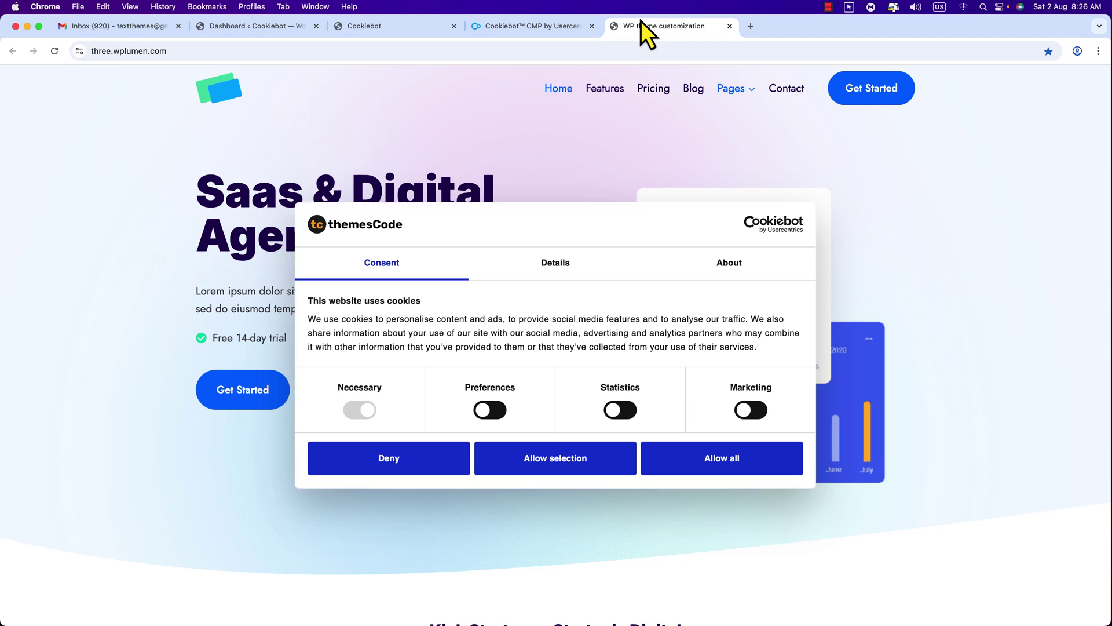
click(561, 22)
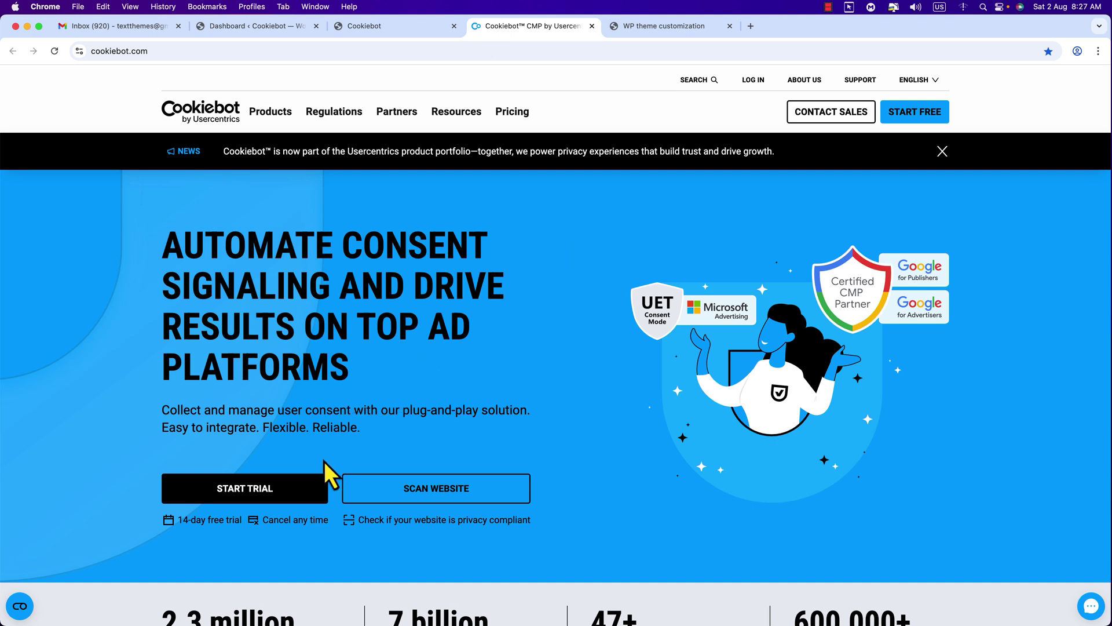
- Start the Cookiebot trial sign-up and submit the account's email address
click(305, 497)
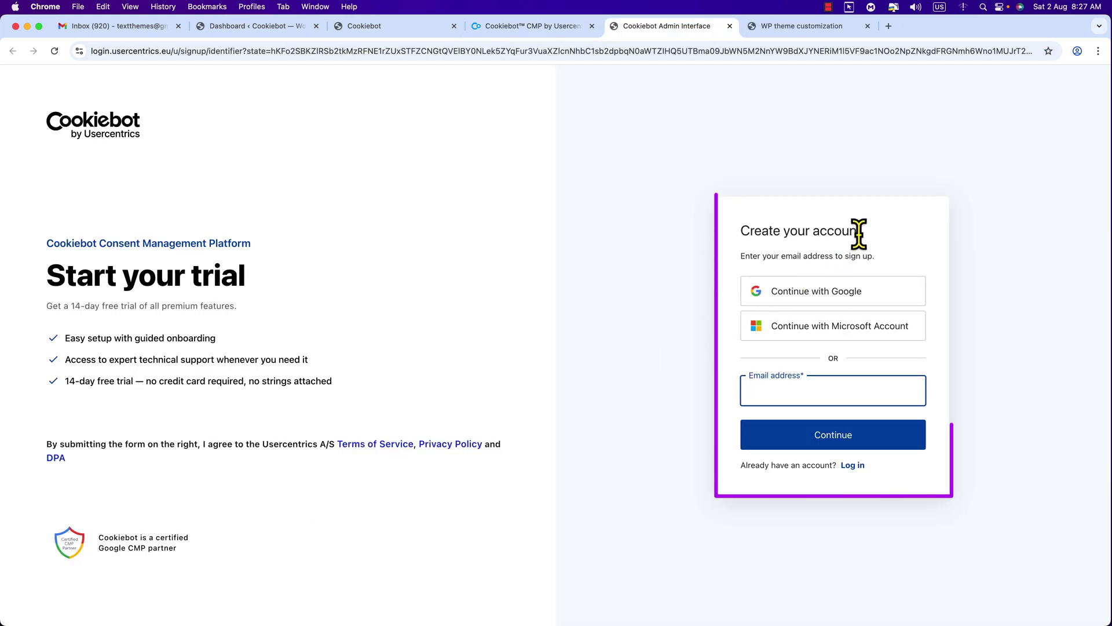
drag(859, 236, 741, 231)
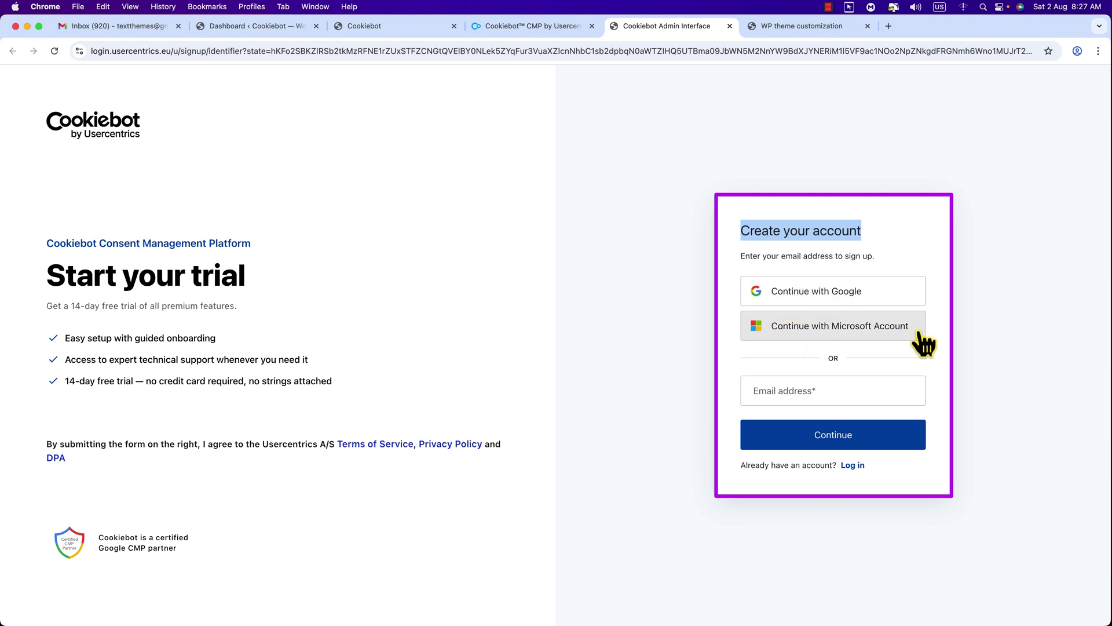
click(775, 391)
click(786, 394)
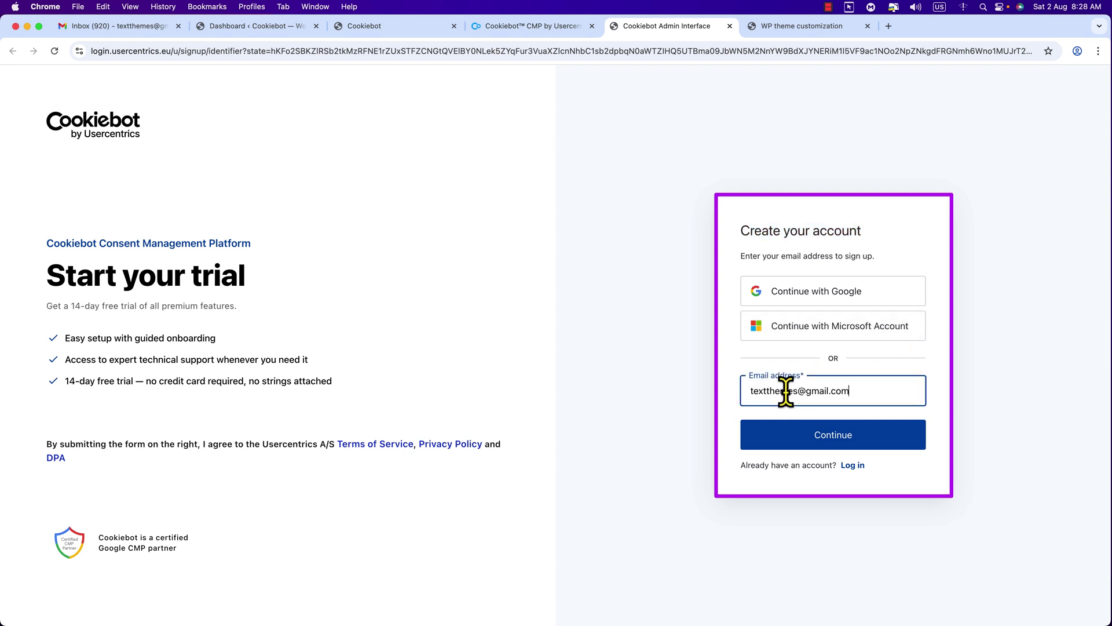
click(854, 437)
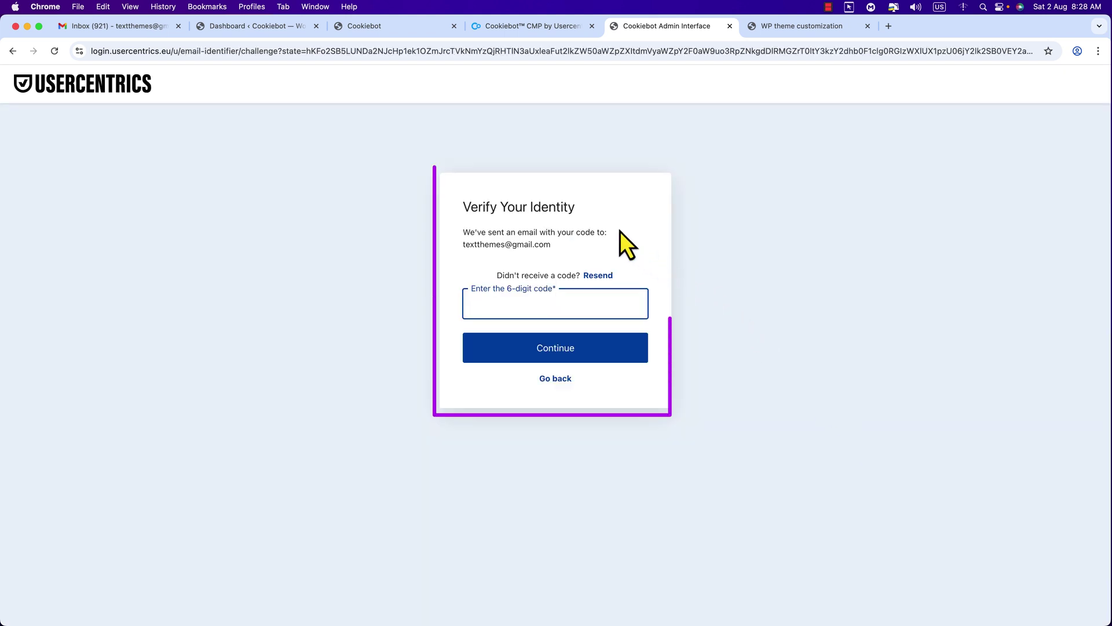
- Copy the one-time verification code from the Cookiebot email in Gmail and submit it in the identity verification form
drag(576, 207, 464, 206)
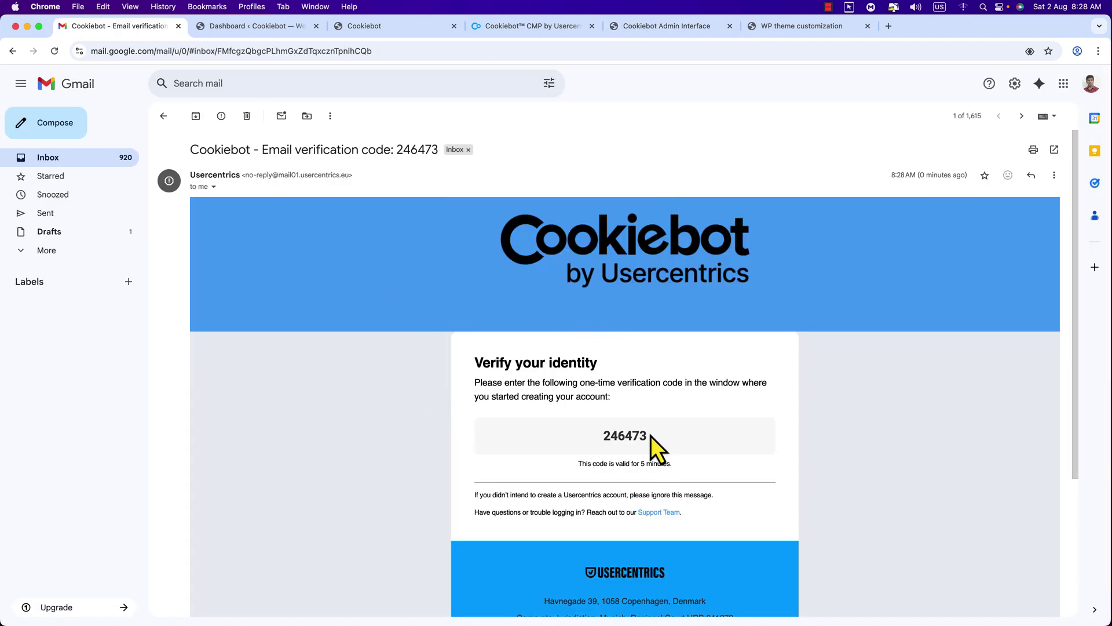
drag(651, 436, 598, 436)
key(super+c)
key(super+5)
click(525, 302)
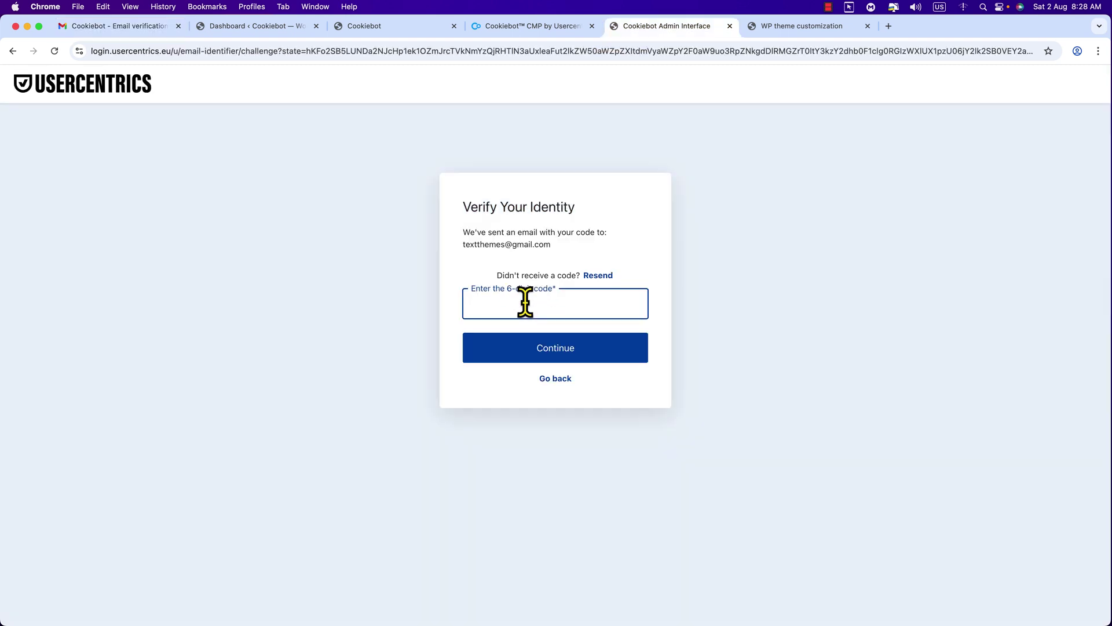
key(super+v)
click(555, 354)
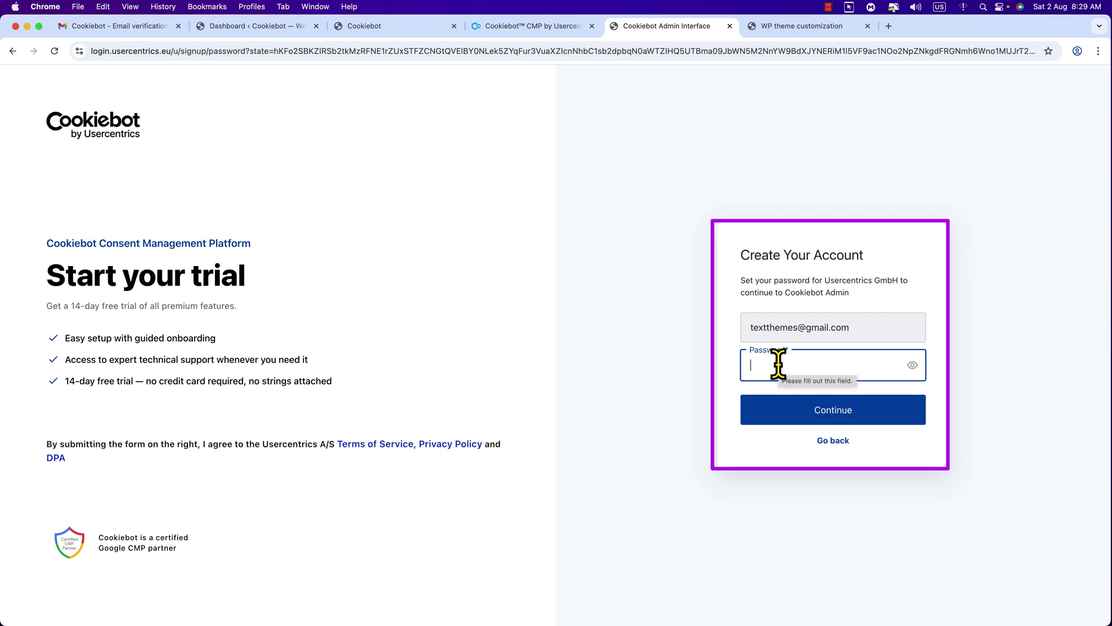
- Enter a password for the new account and continue to the onboarding
key(super+v)
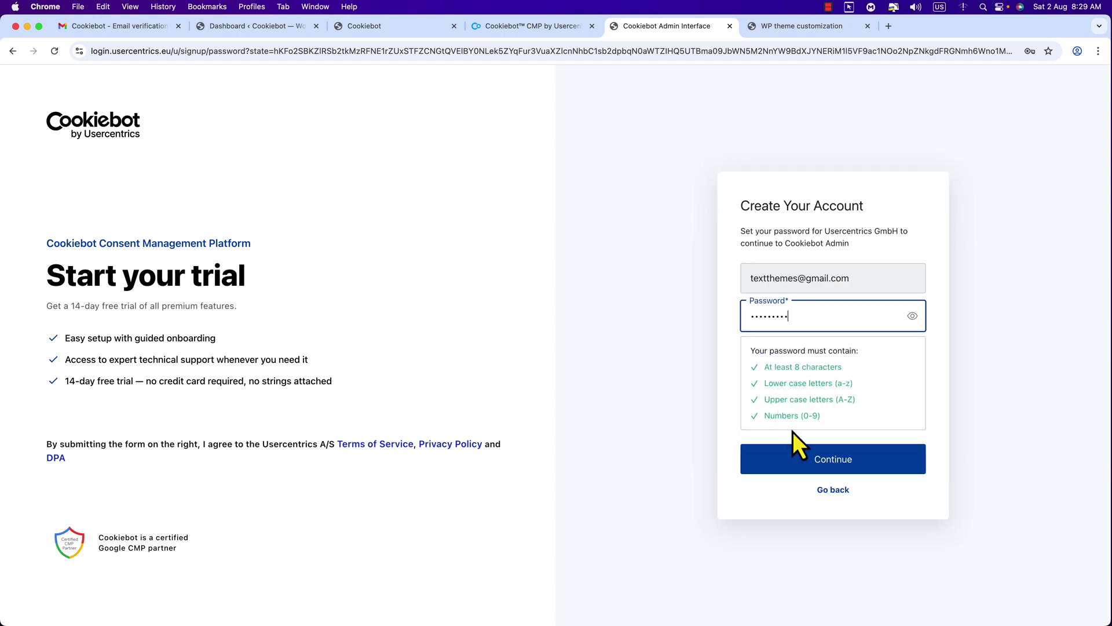
click(770, 467)
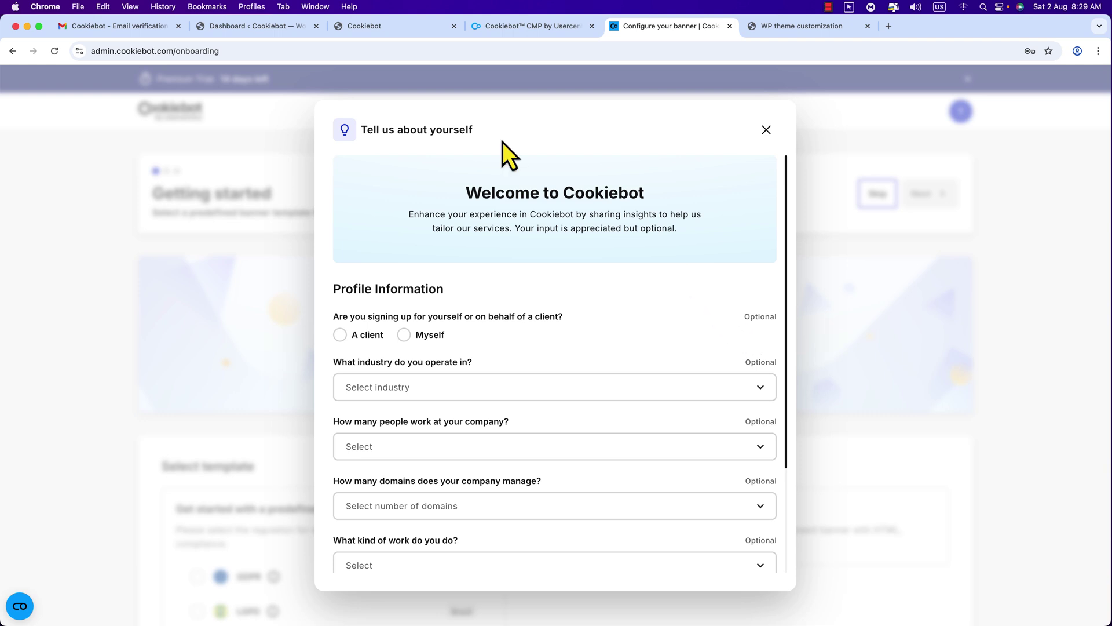
- In the profile questionnaire, state that the sign-up is for Myself and choose Consulting as the industry
drag(474, 131, 369, 129)
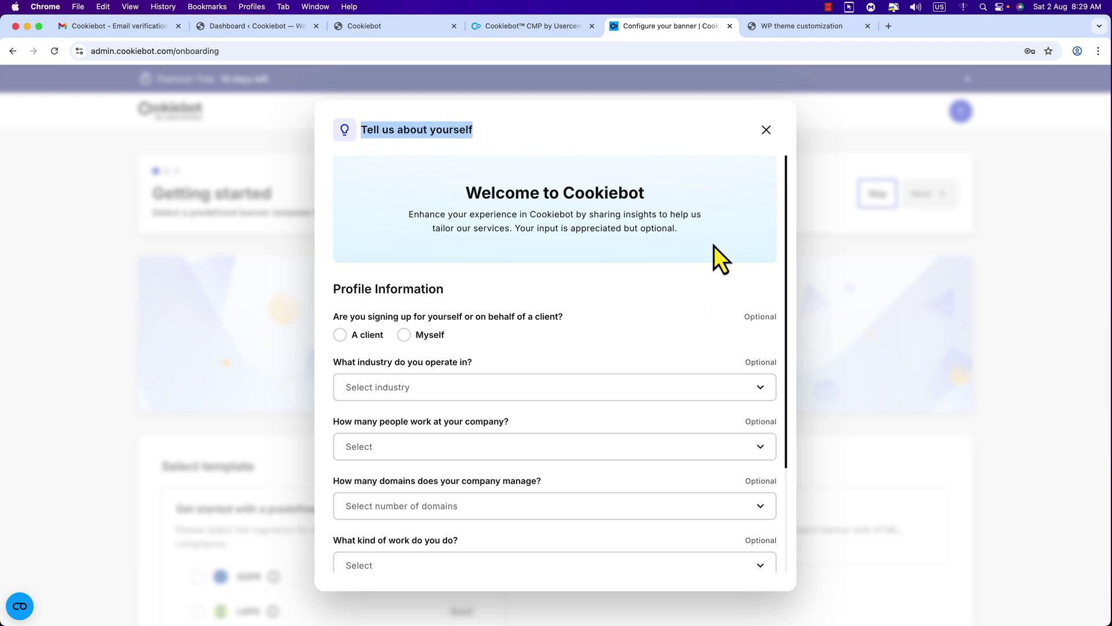
scroll(739, 264, down, 4)
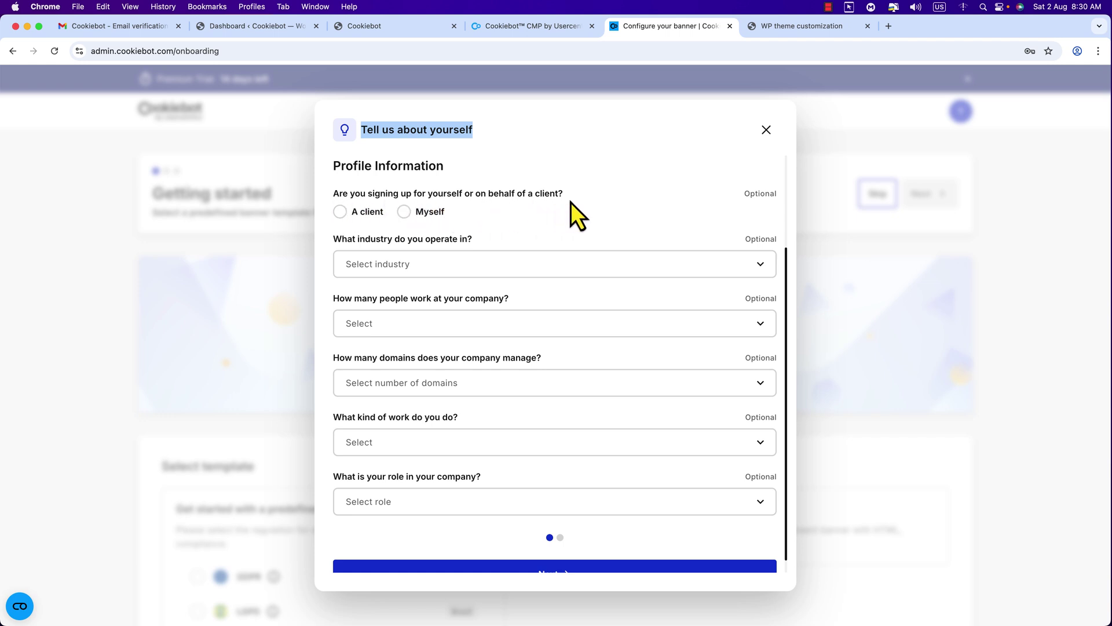
click(408, 211)
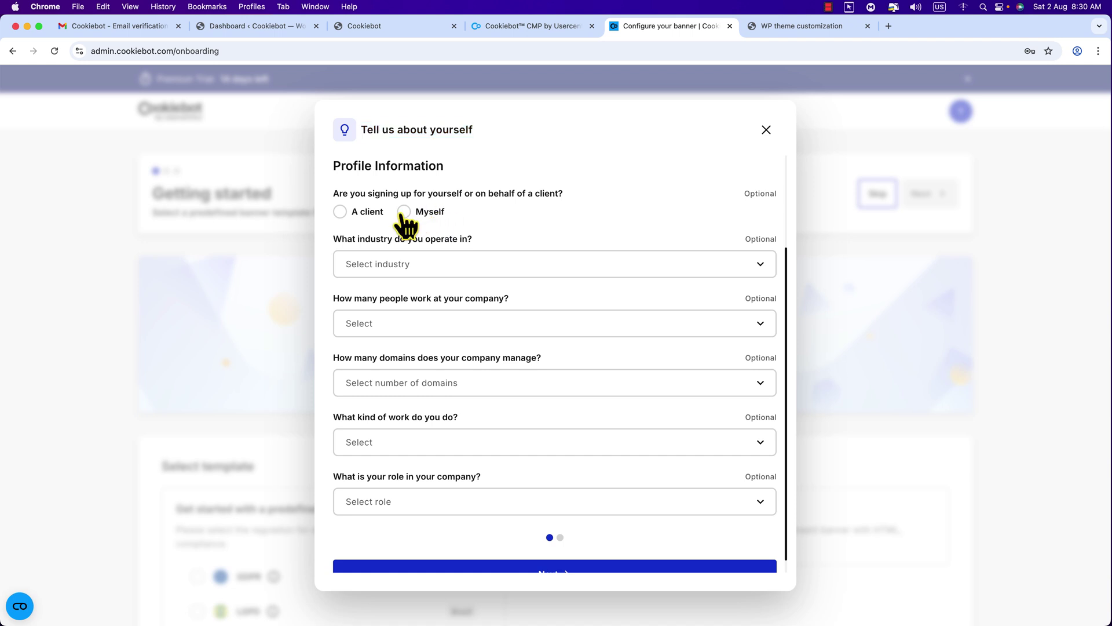
click(443, 272)
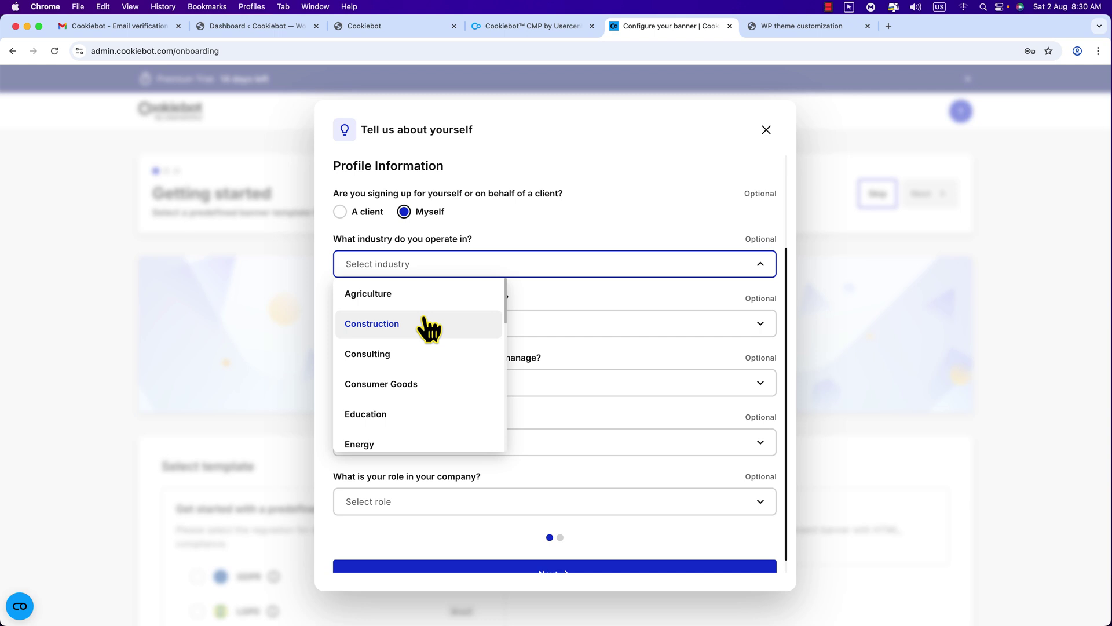
click(409, 356)
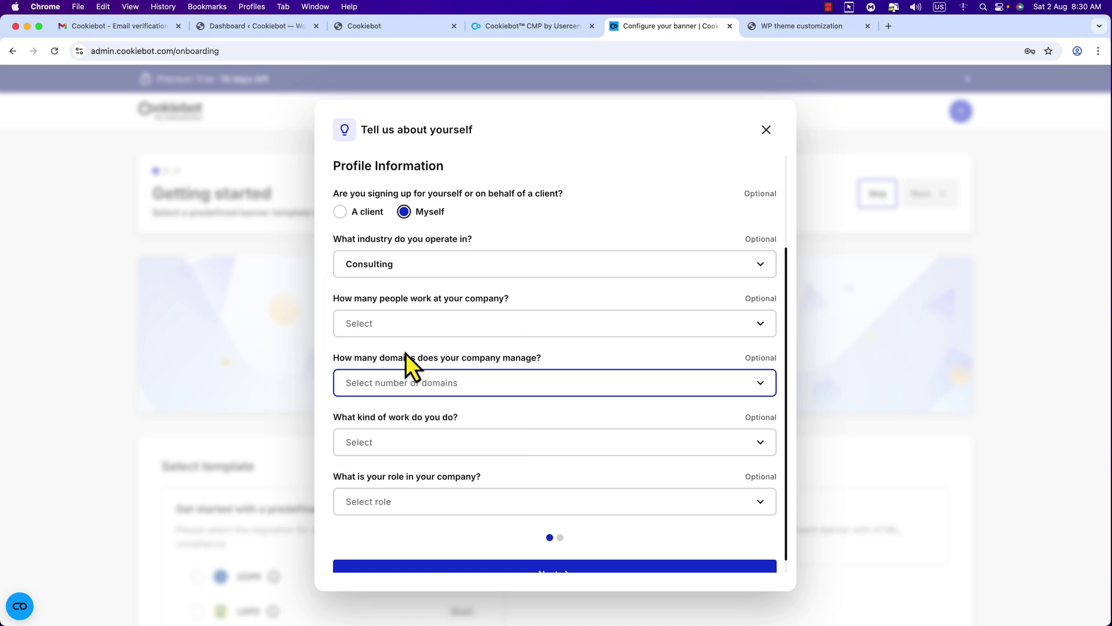
- Set the company size to 2-10 people and the number of managed domains to 1
click(443, 329)
click(382, 380)
click(472, 394)
click(399, 445)
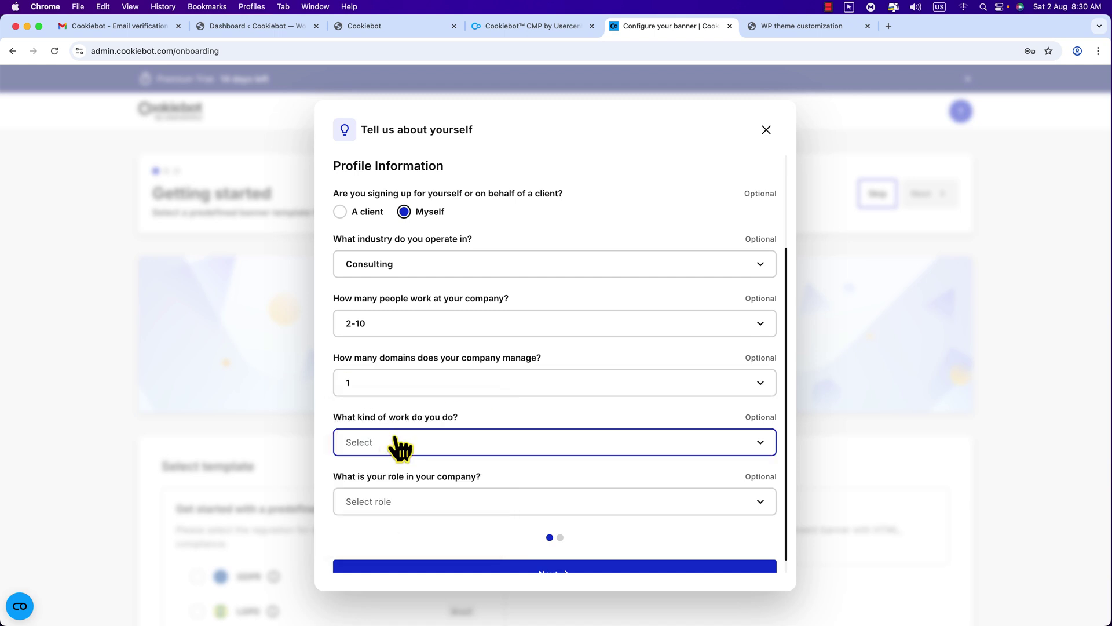
- Set the kind of work to Web Development and the role to Team Lead / Manager, and proceed to the questionnaire's second page
click(479, 452)
click(423, 281)
scroll(405, 359, down, 1)
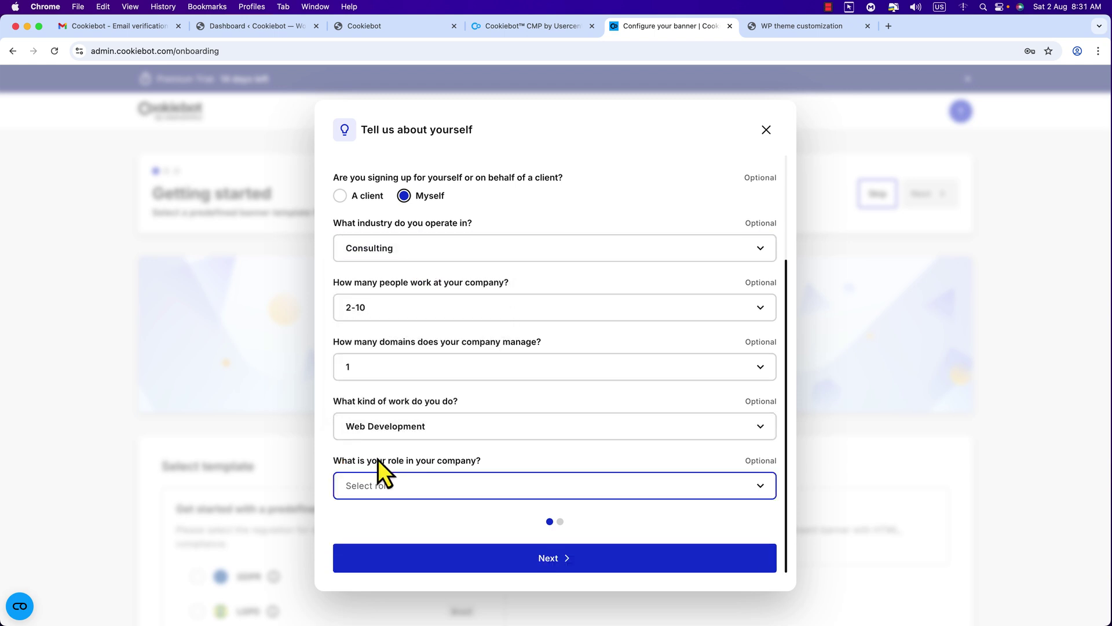
click(463, 487)
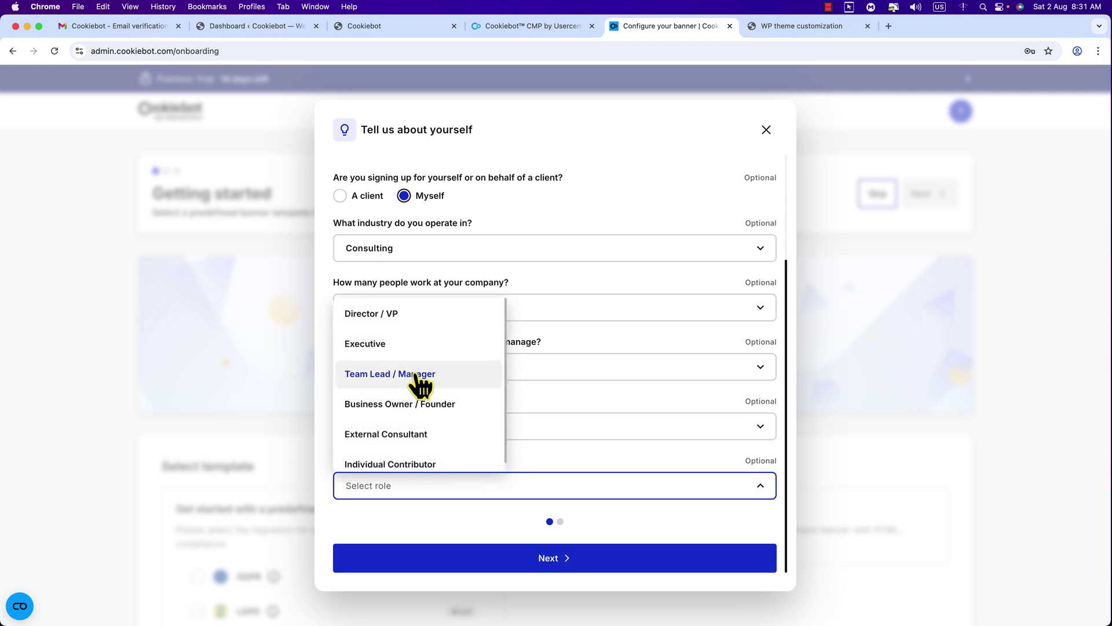
click(417, 376)
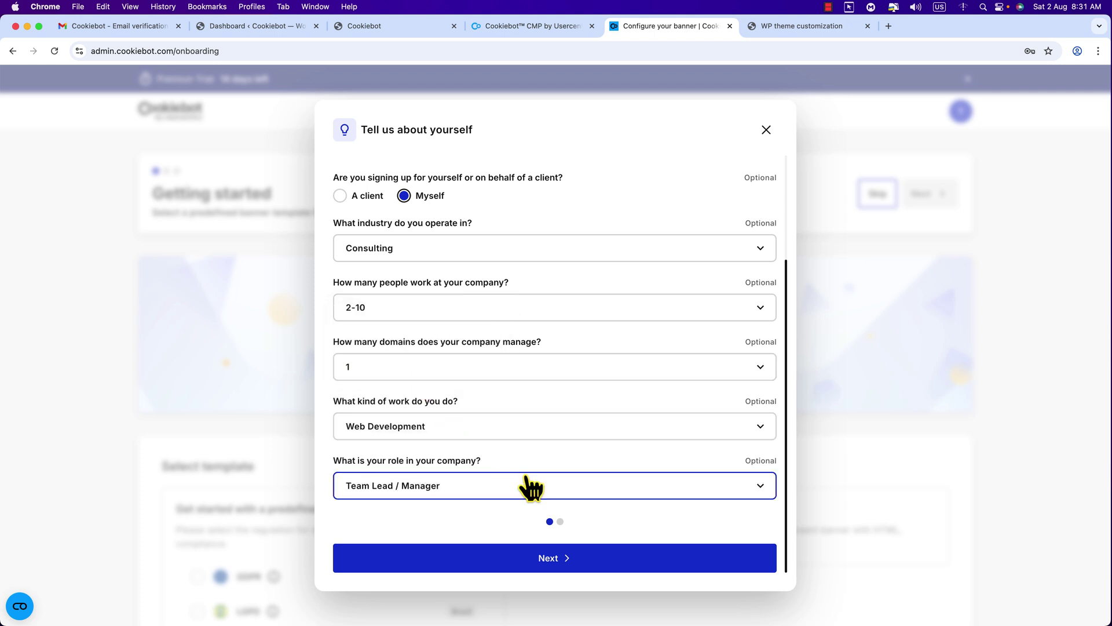
scroll(679, 404, up, 5)
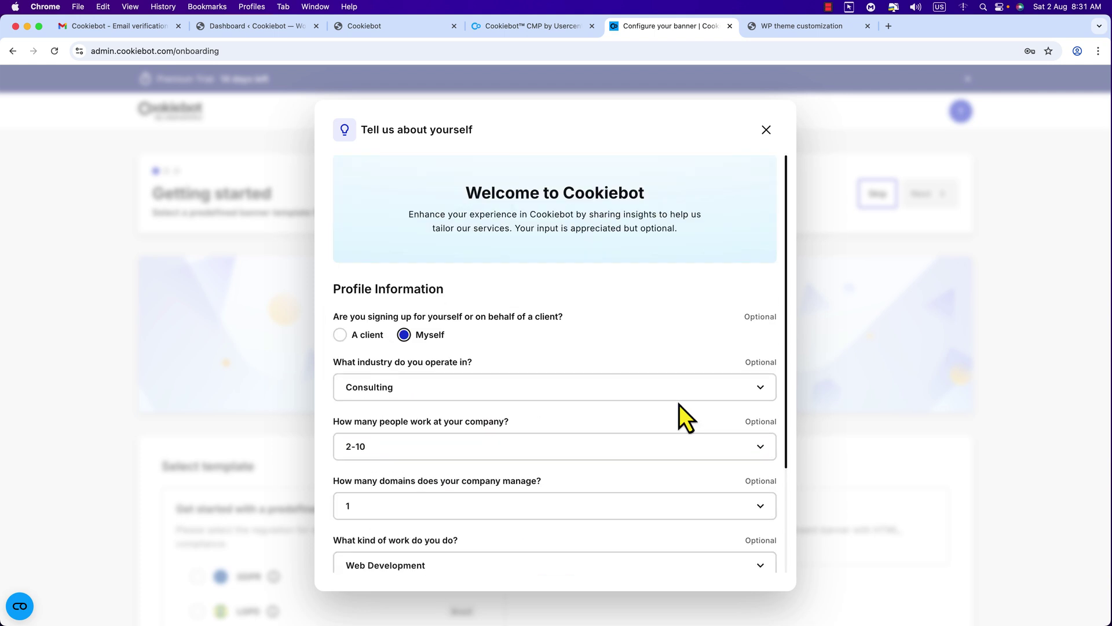
scroll(678, 404, down, 5)
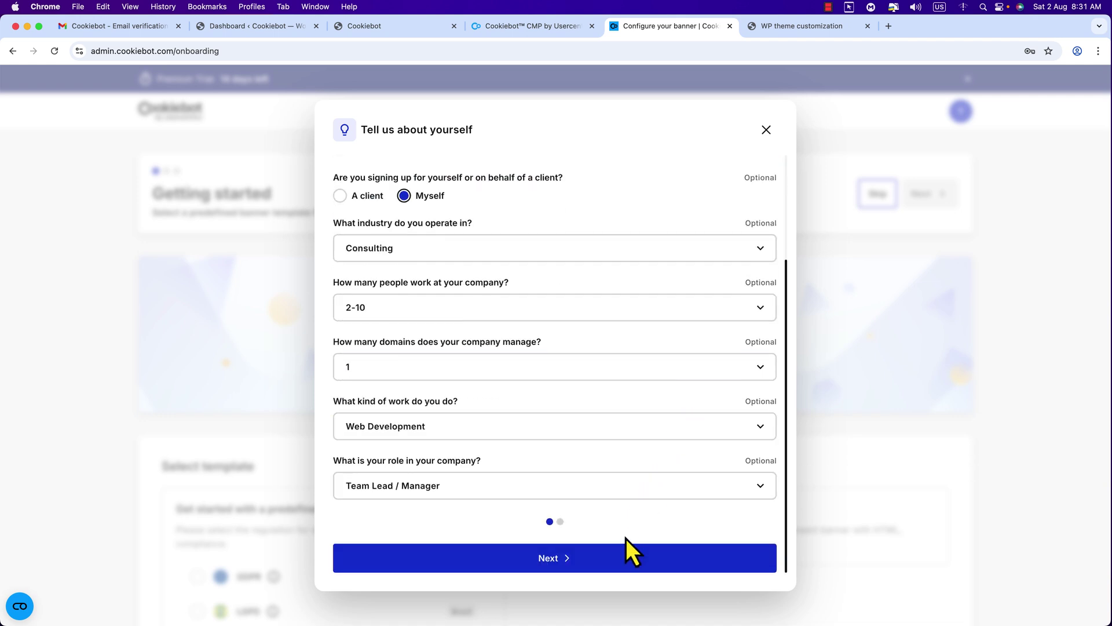
click(619, 560)
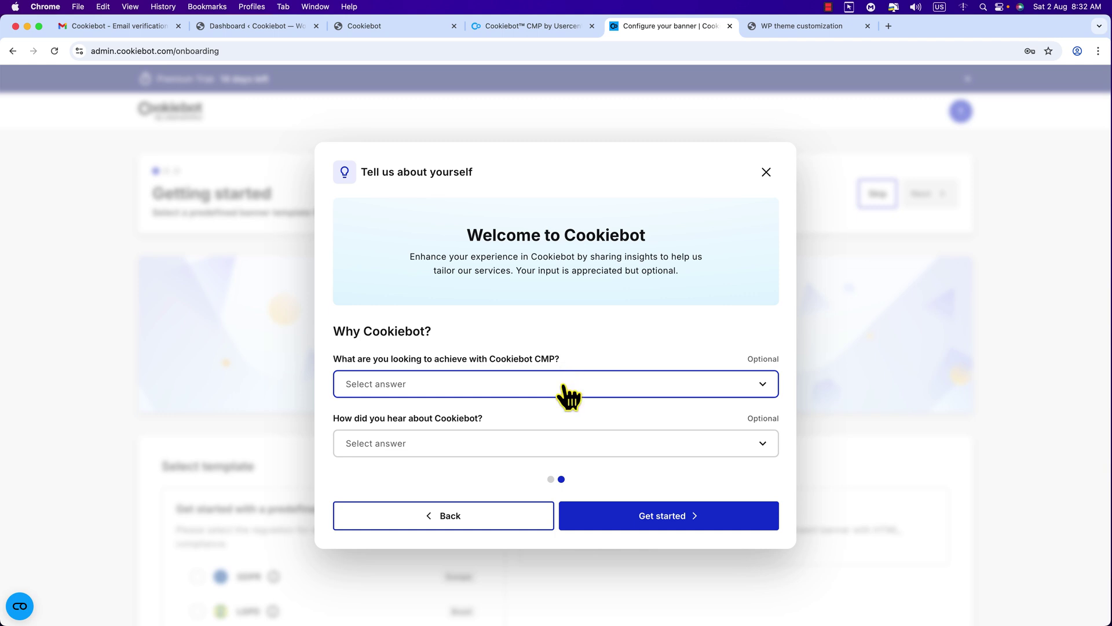
- Answer "I want to collect consent for advertising purposes" as the aim and YouTube as the referral source, and submit the questionnaire
click(565, 385)
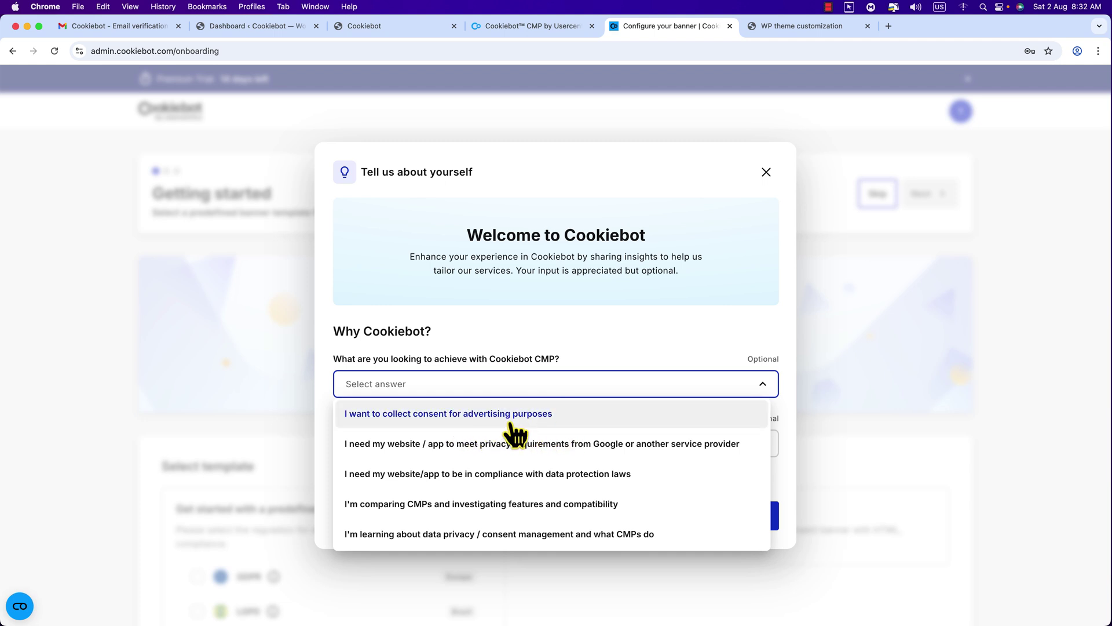
click(539, 422)
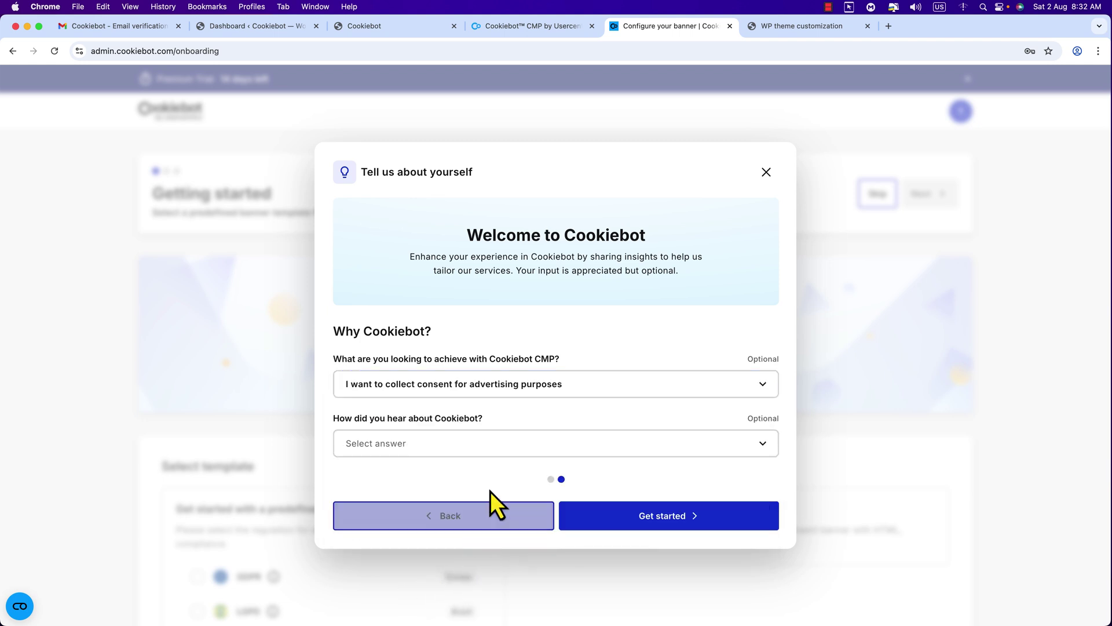
click(505, 458)
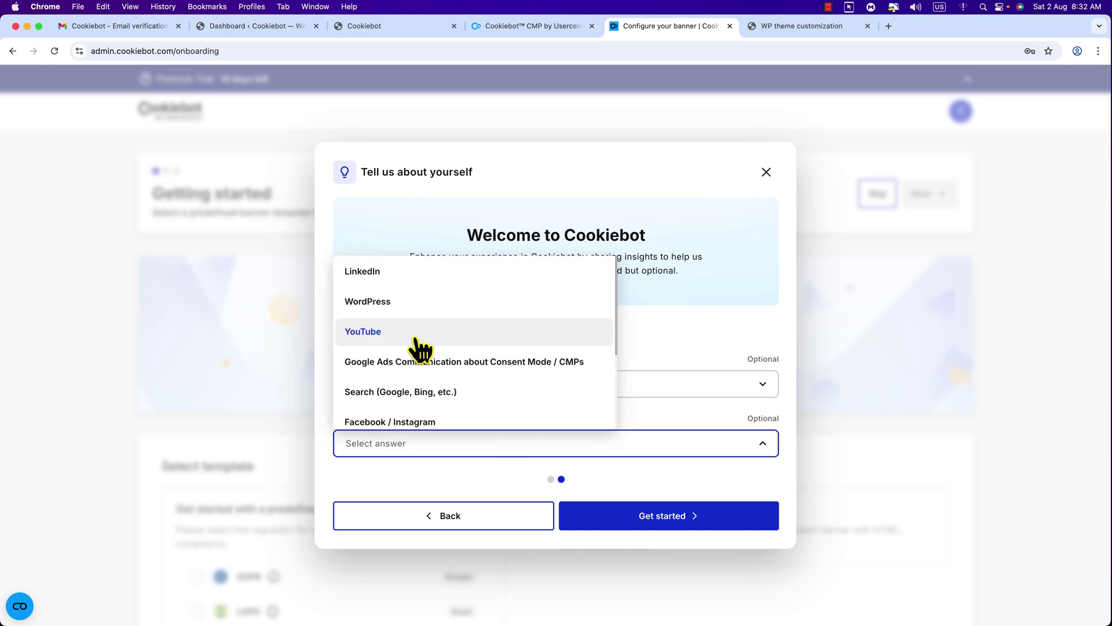
click(415, 341)
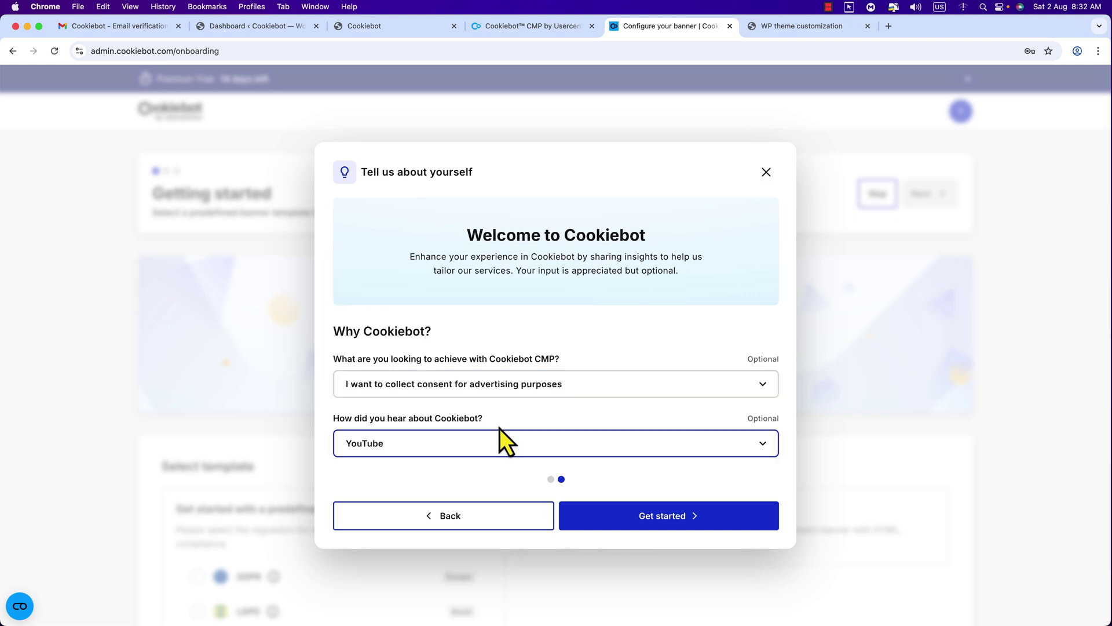
click(666, 527)
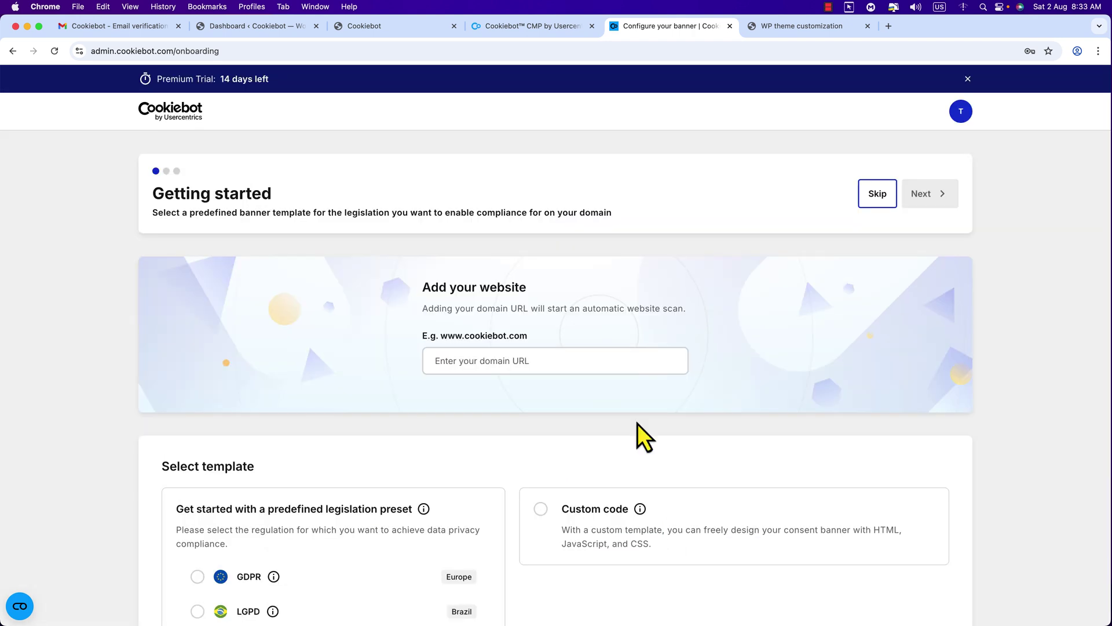
scroll(638, 435, down, 1)
click(459, 350)
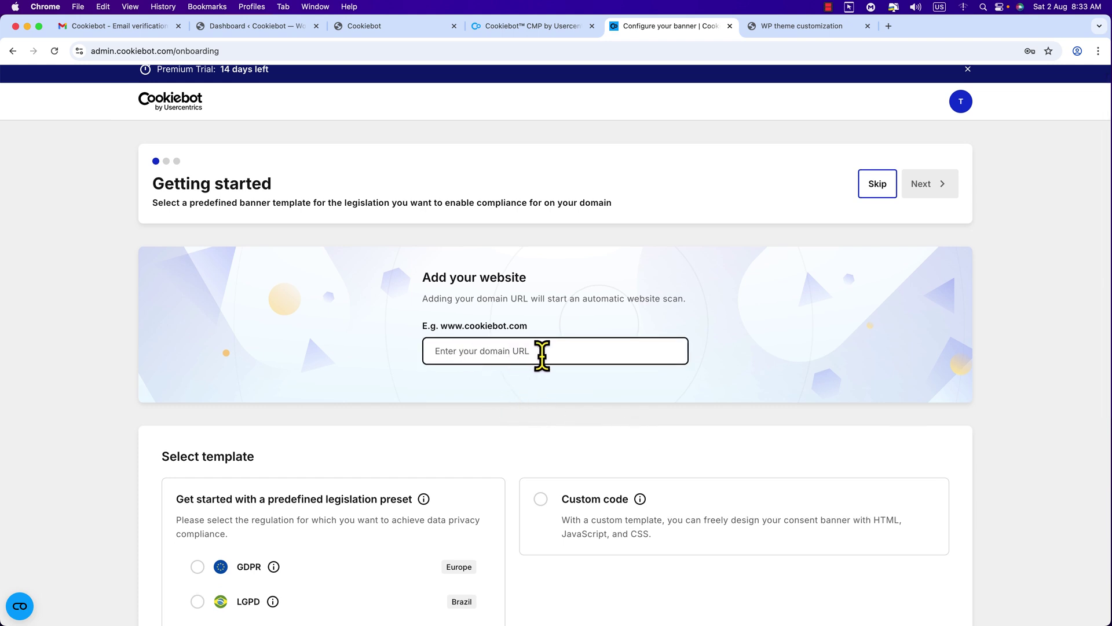
click(351, 26)
click(190, 51)
drag(190, 51, 87, 51)
key(super+c)
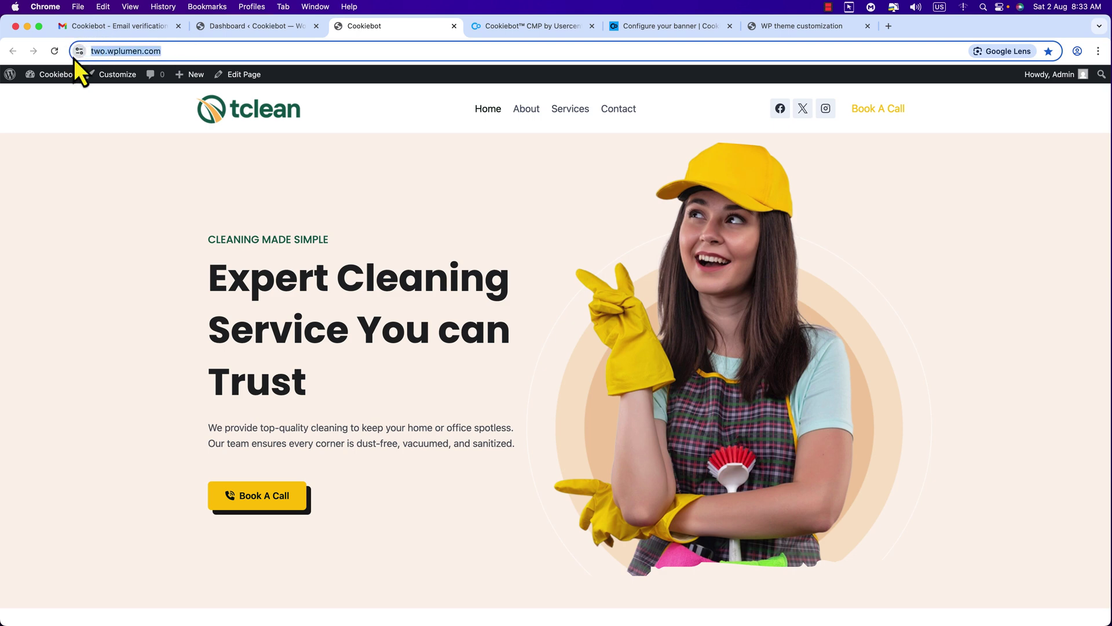
click(669, 26)
click(501, 350)
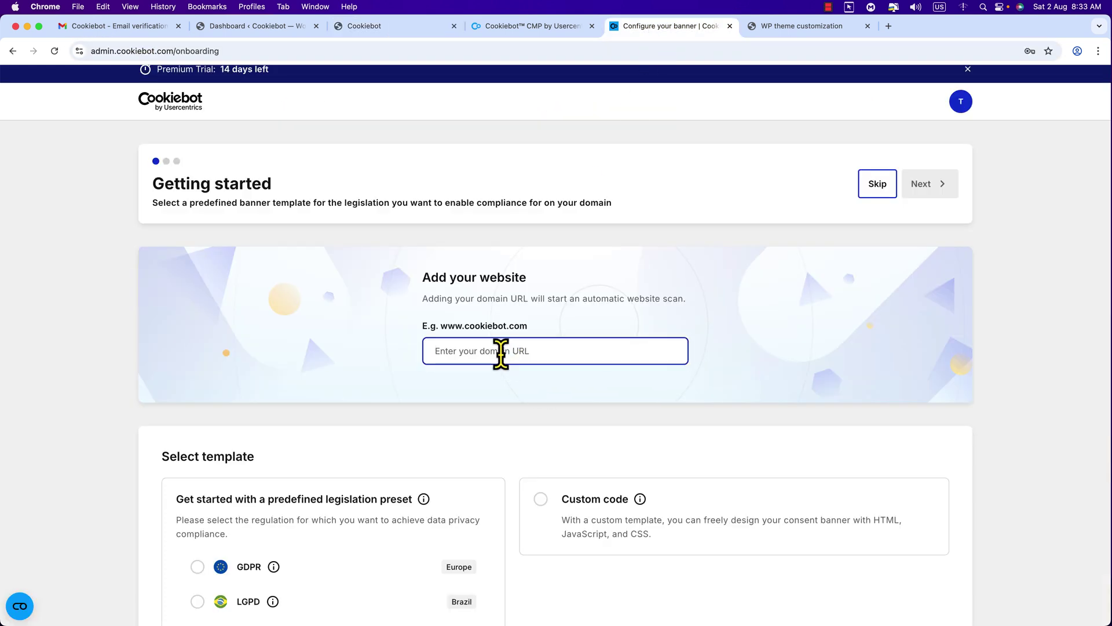
key(super+v)
- Select the GDPR (Europe) predefined legislation preset as the banner template
scroll(465, 412, down, 5)
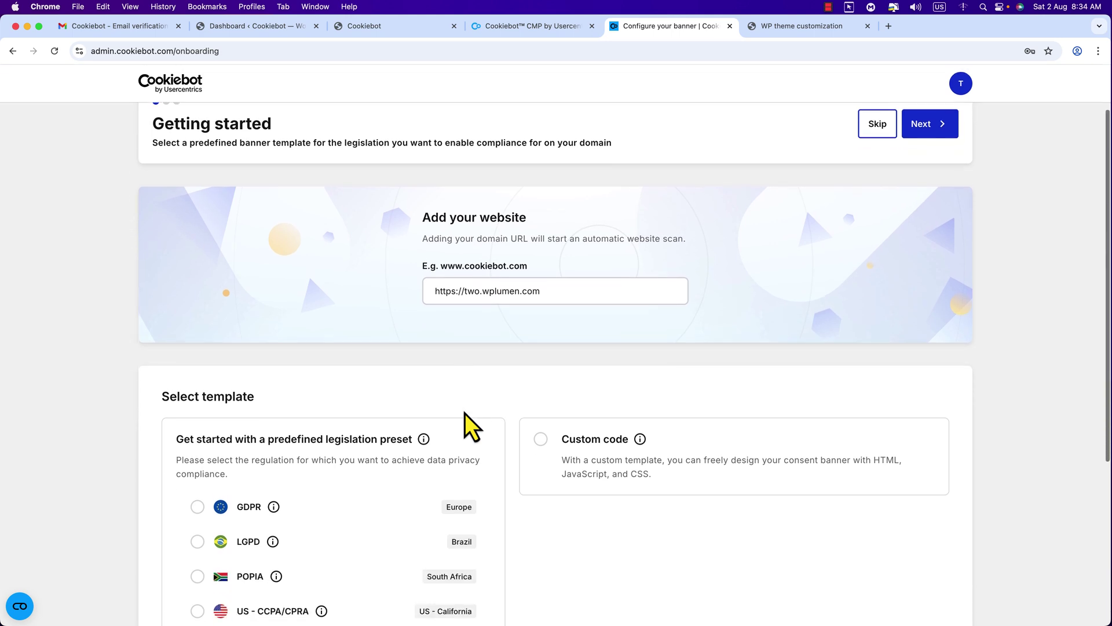
scroll(464, 413, down, 2)
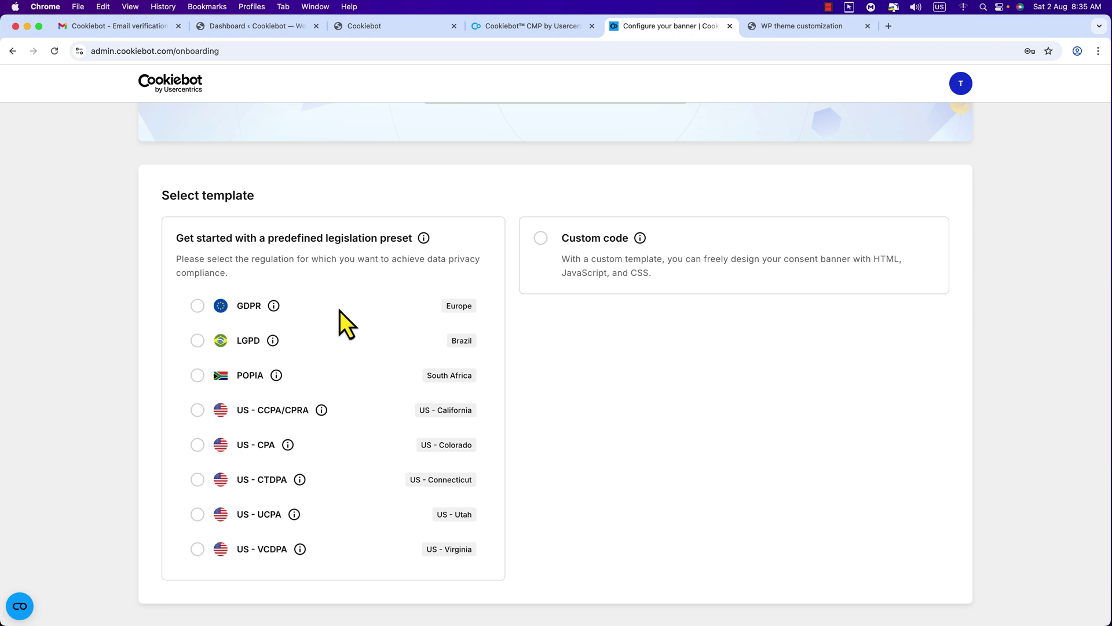
click(197, 306)
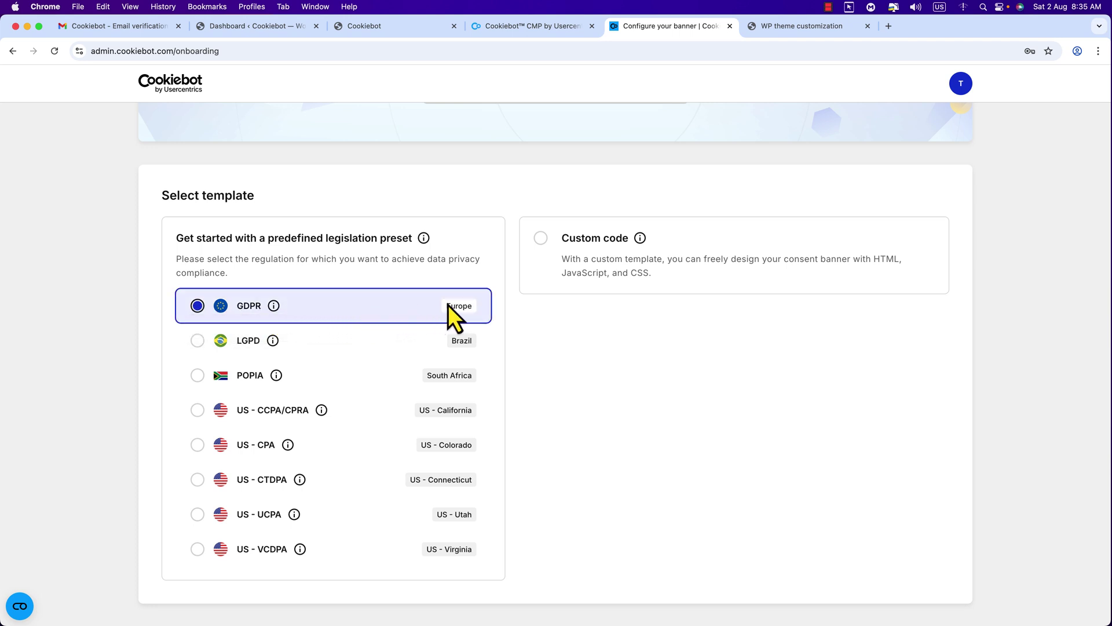
- Accept the GDPR template and proceed to the consent banner configuration stage
scroll(552, 360, up, 3)
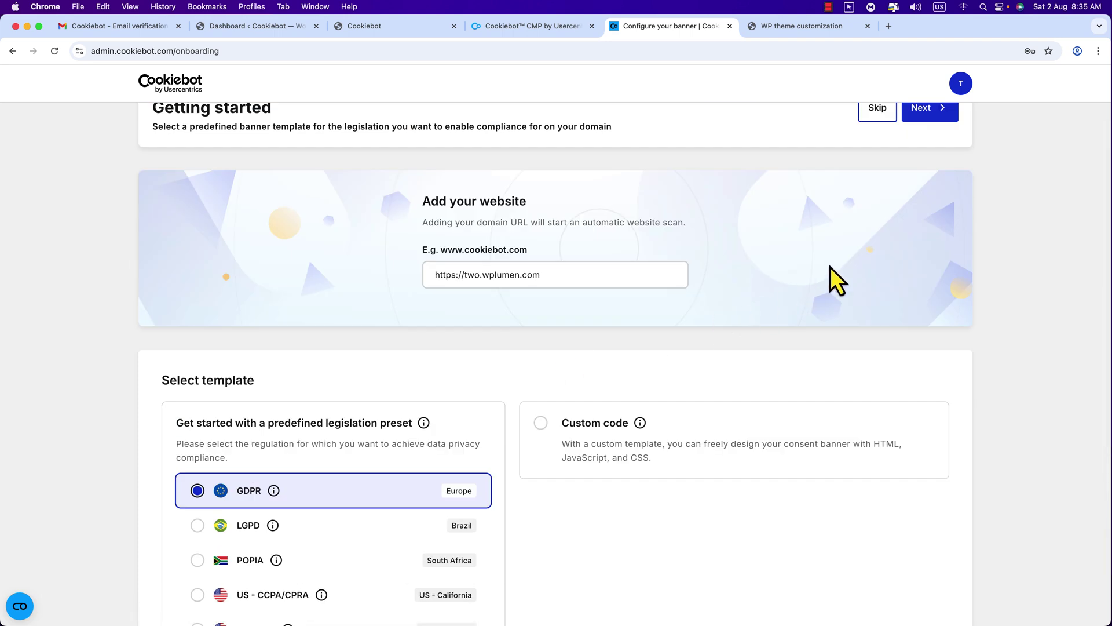
scroll(823, 272, up, 2)
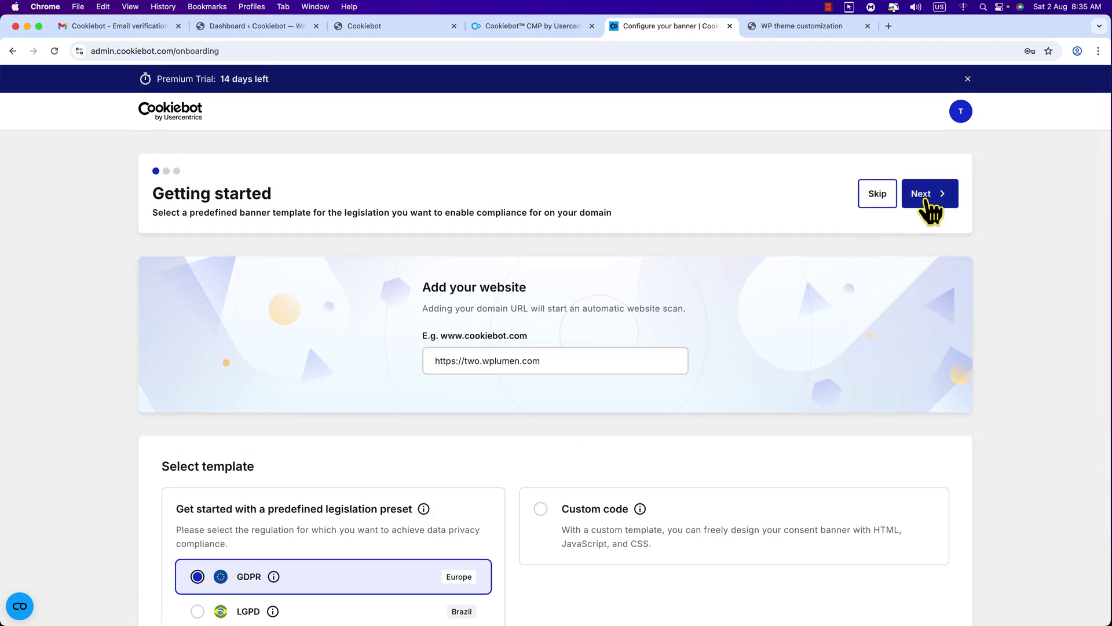
click(927, 200)
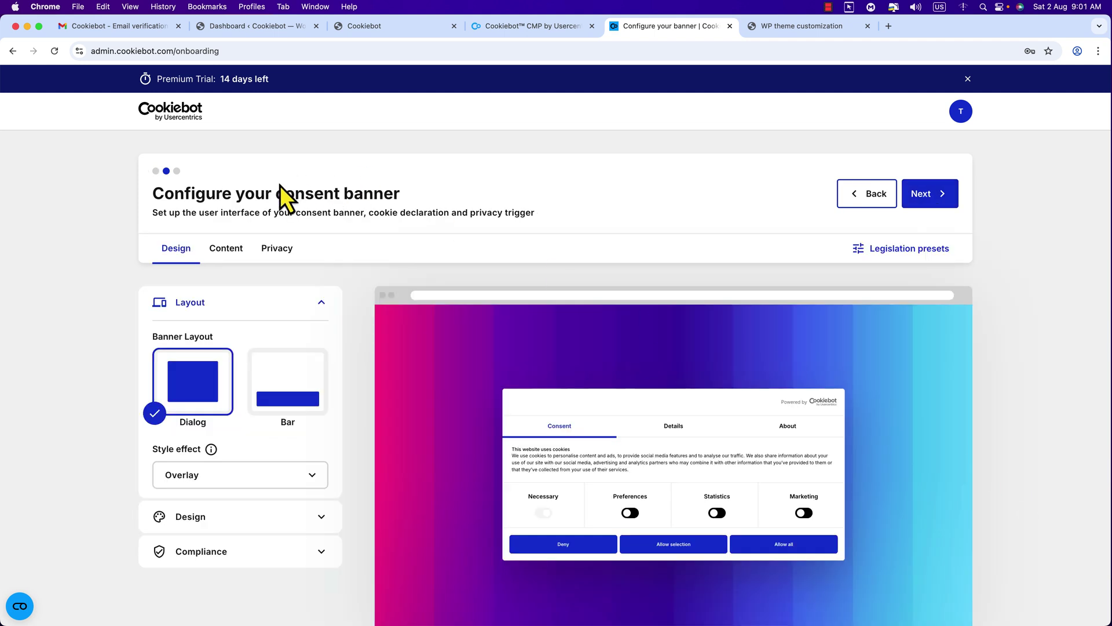
- Examine the Dialog banner layout and compare it with the live cookie banner on three.wplumen.com
scroll(480, 197, down, 1)
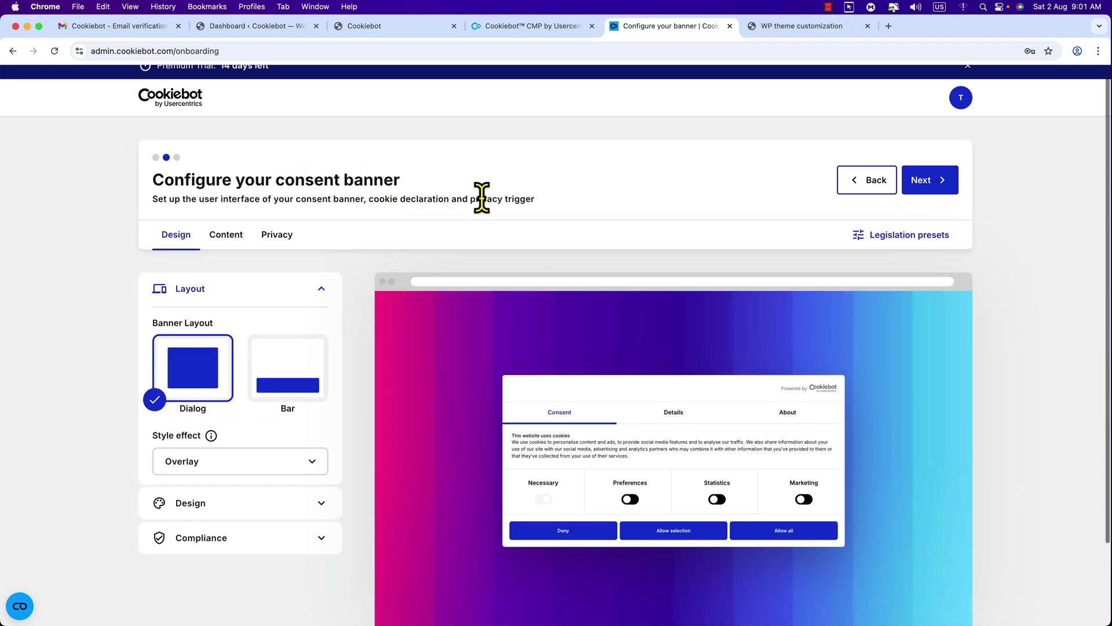
scroll(482, 200, down, 4)
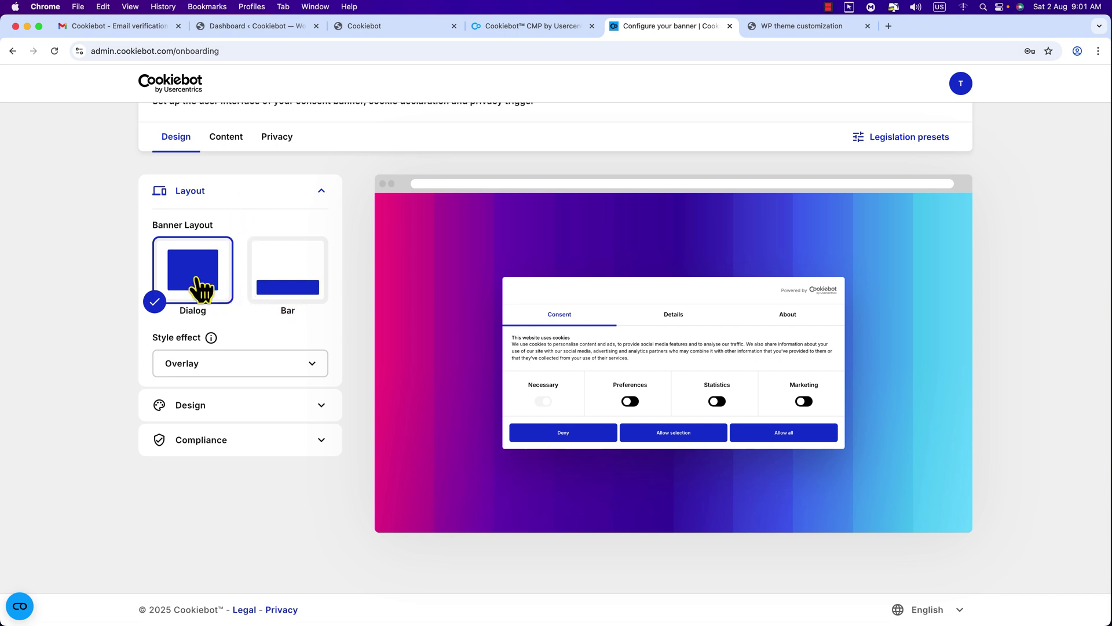
key(ctrl+Tab)
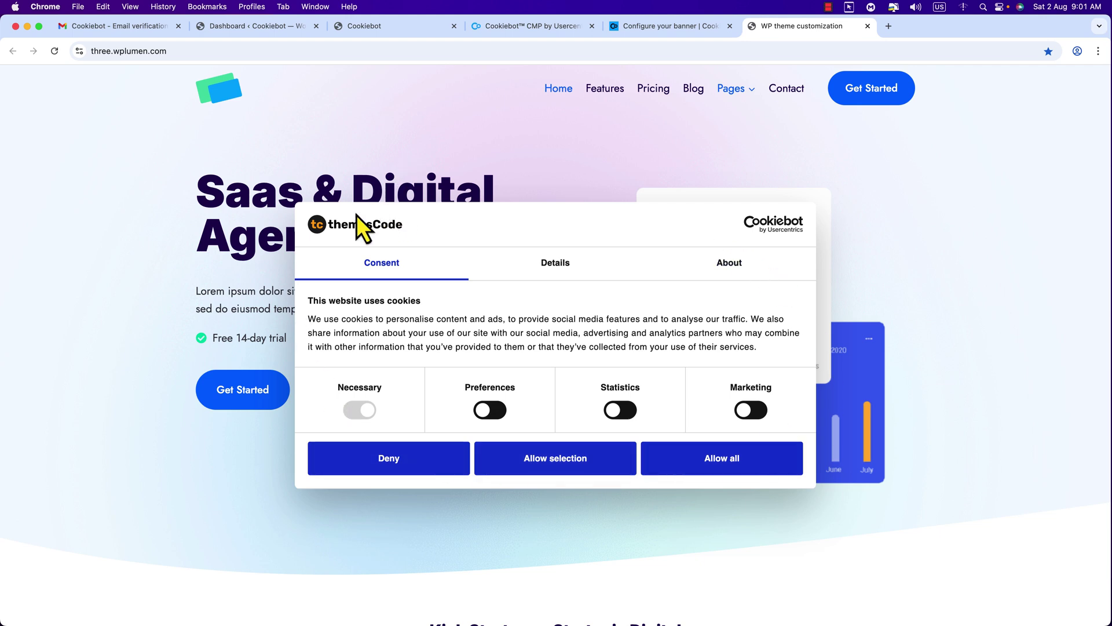
key(ctrl+shift+Tab)
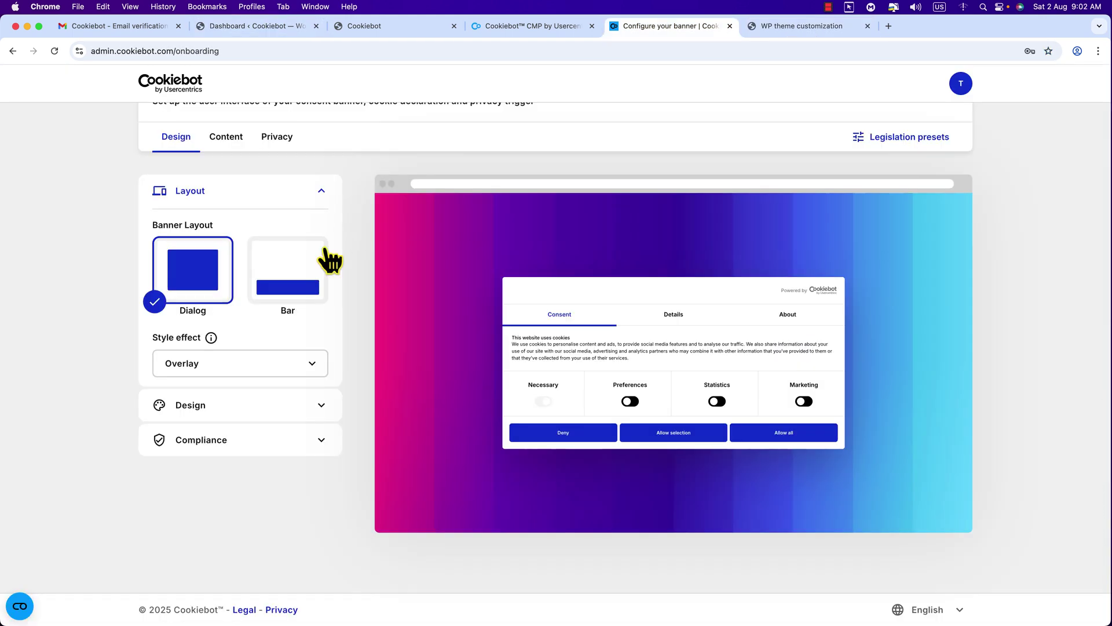
- Try the Bar banner layout, and return to the Dialog layout with the Overlay style effect
click(301, 290)
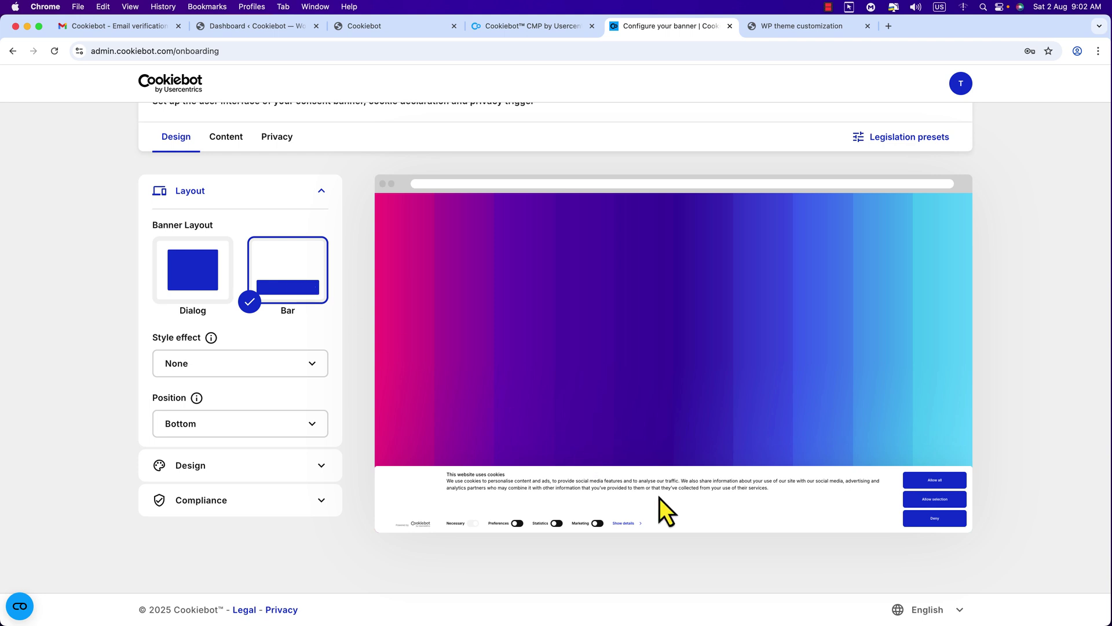
click(188, 275)
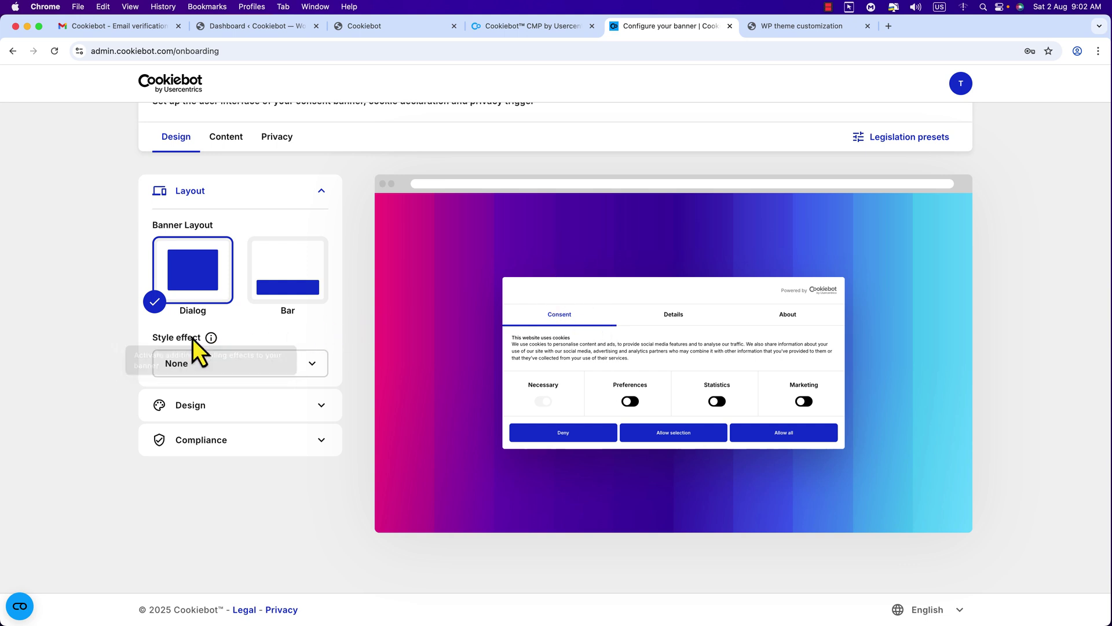
click(305, 369)
click(200, 423)
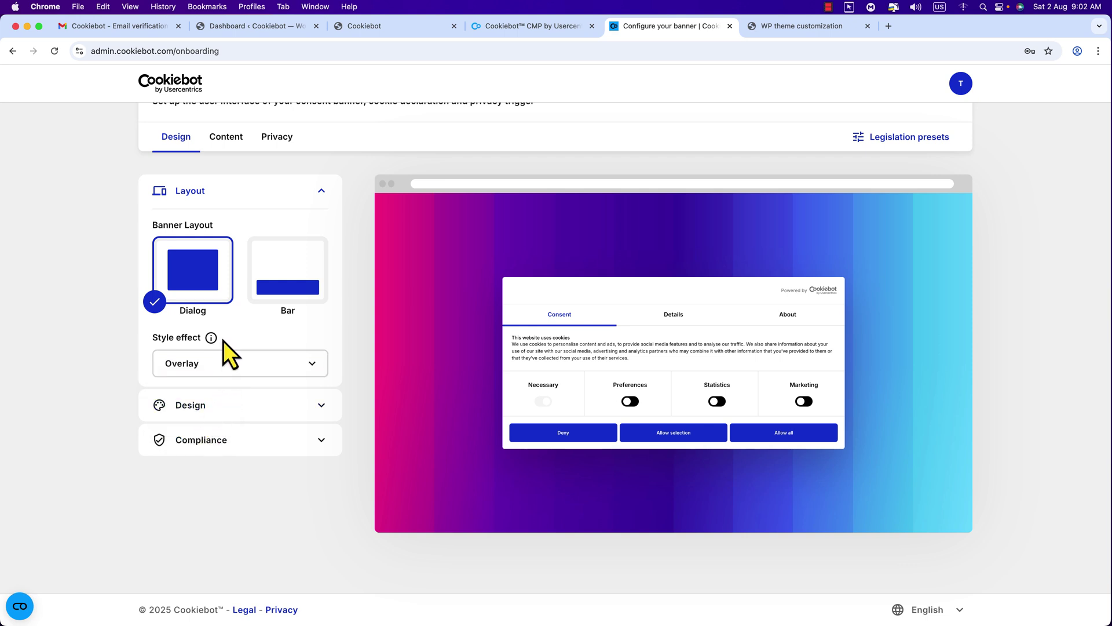
- Preview the Dark theme in the banner's design settings and set the theme to Custom
click(263, 409)
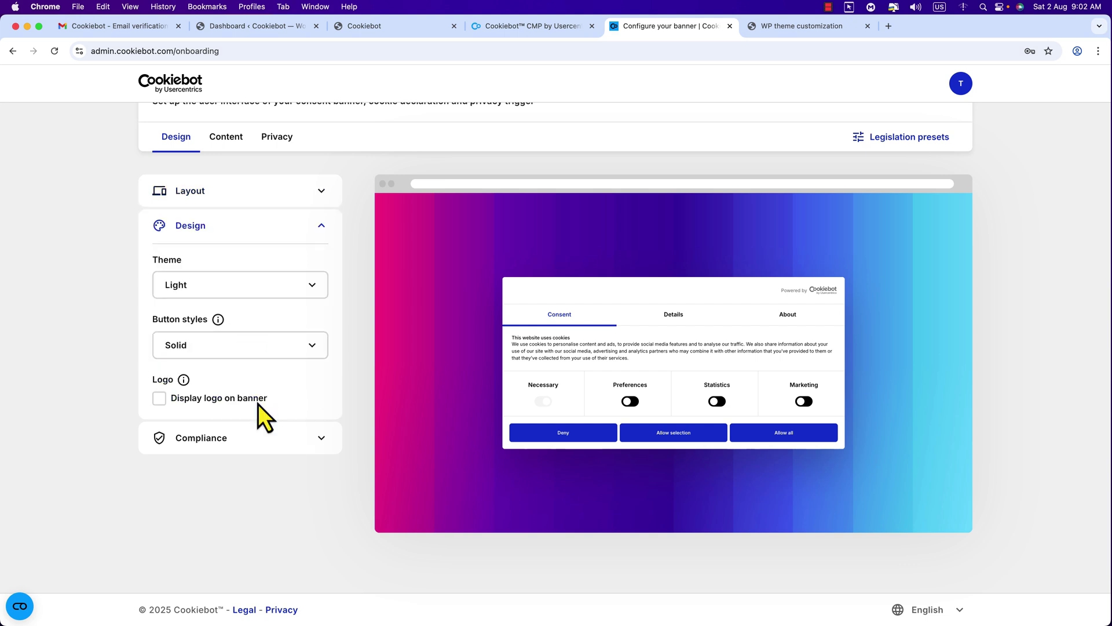
click(278, 297)
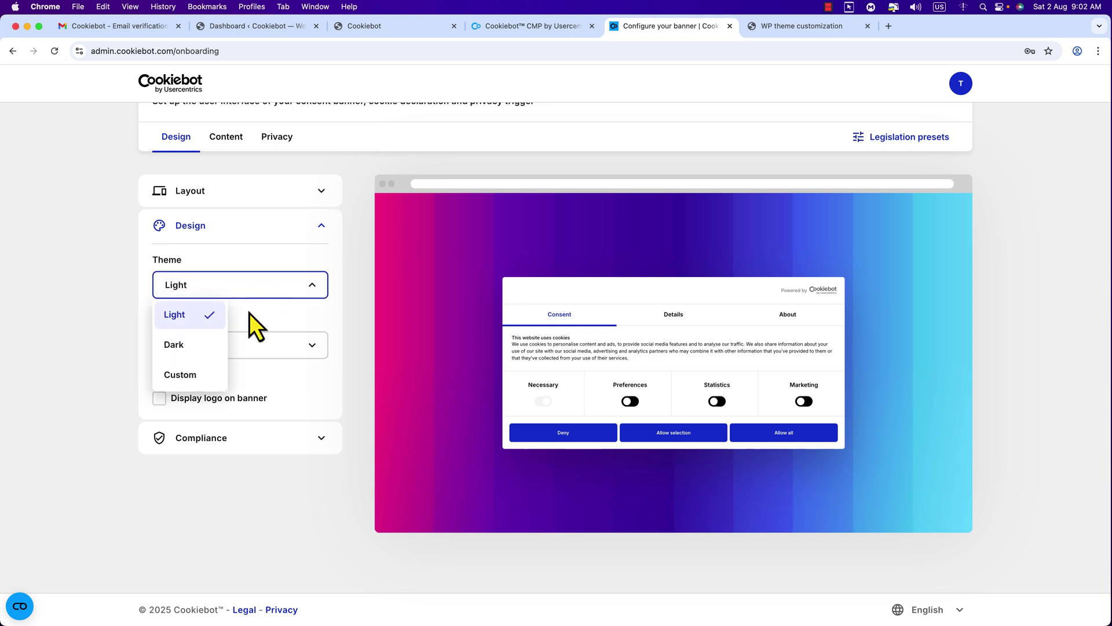
click(200, 350)
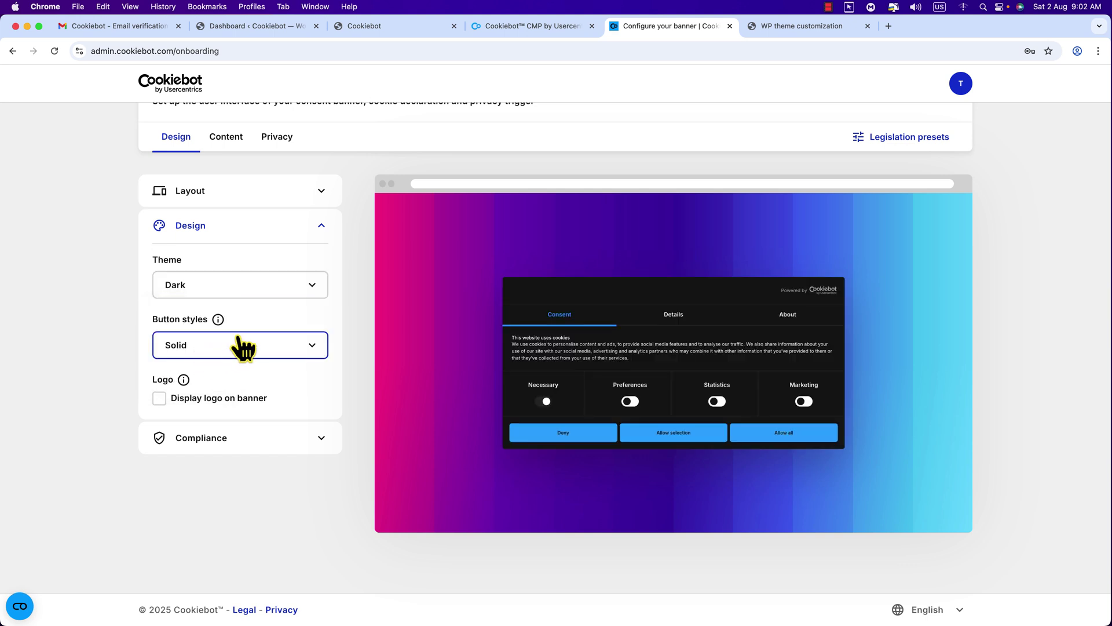
click(253, 296)
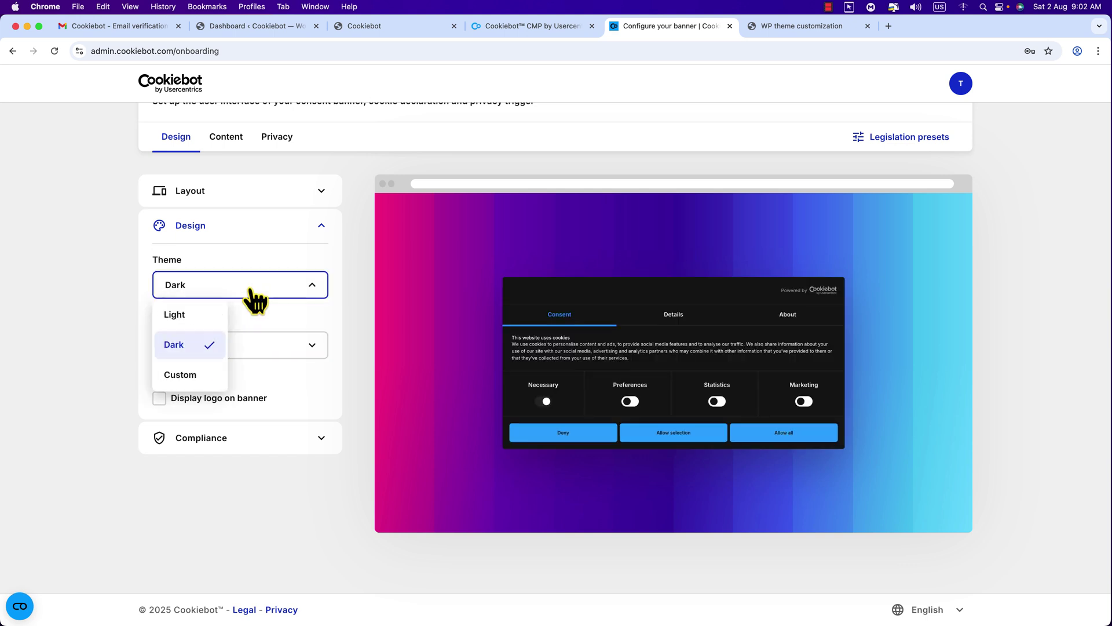
click(185, 375)
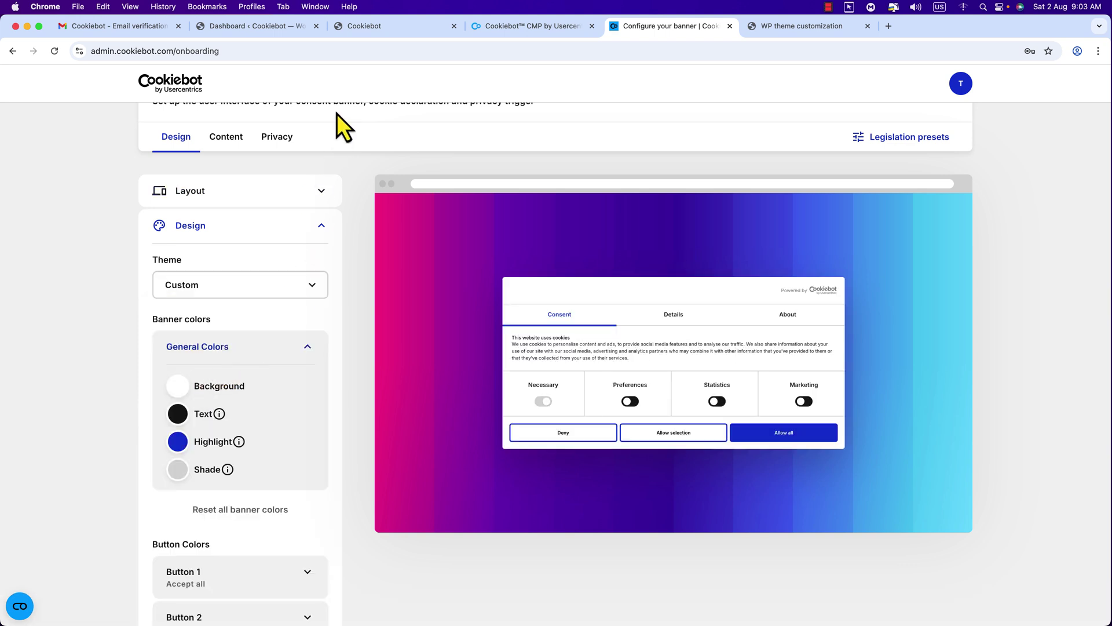
- Check the cleaning website's colours and set the banner's background colour to white (255, 255, 255)
click(388, 30)
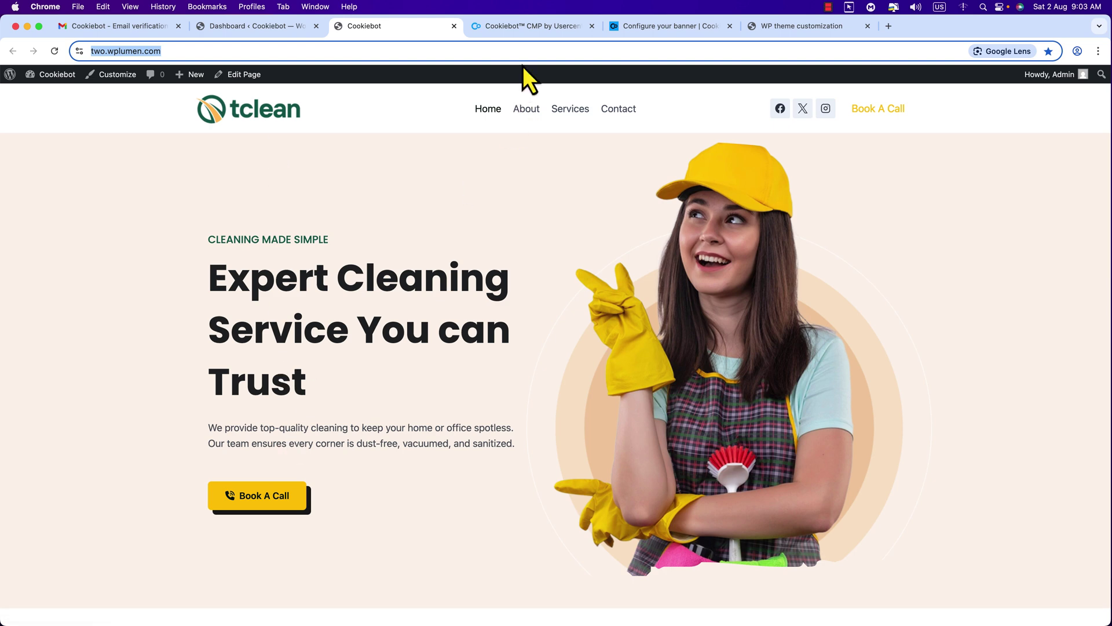
click(643, 41)
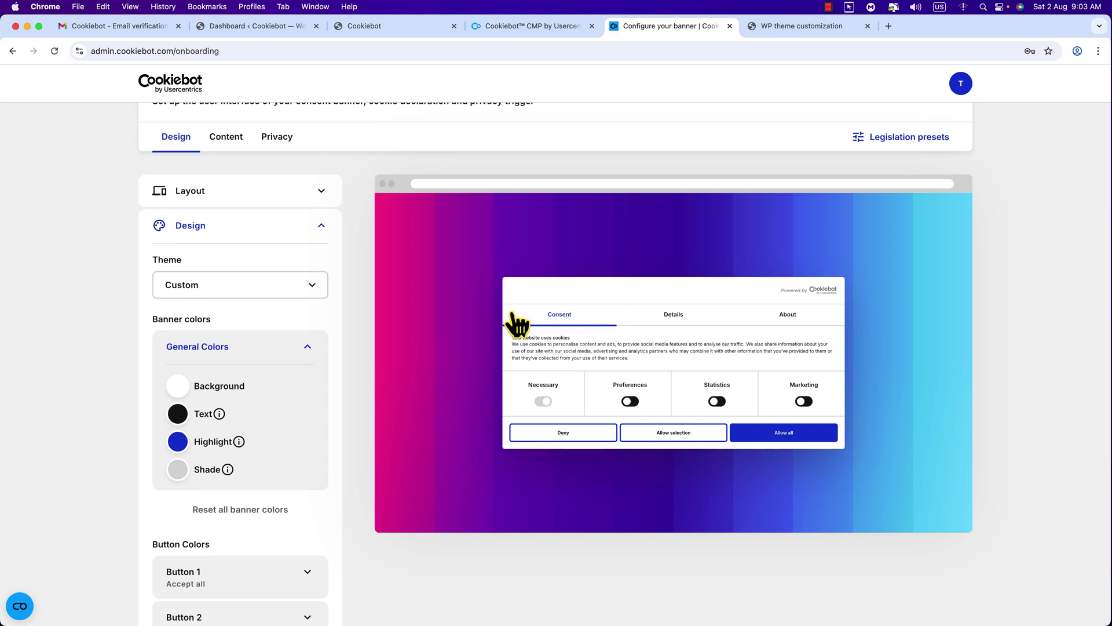
click(177, 386)
mouse_move(173, 409)
mouse_down()
mouse_move(166, 422)
mouse_move(162, 402)
mouse_up()
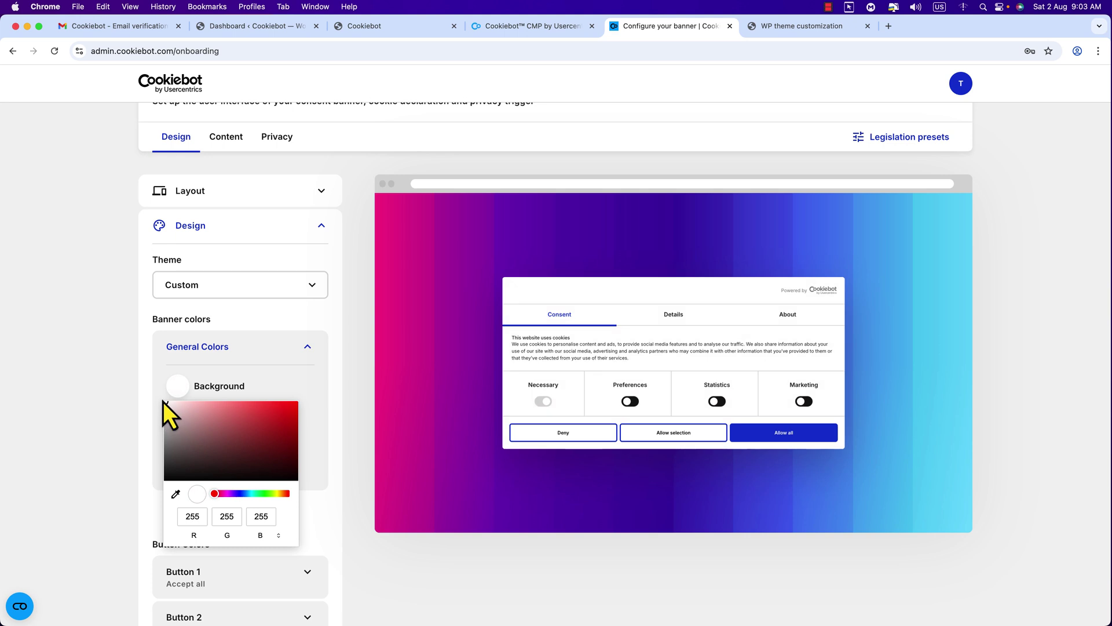
click(160, 384)
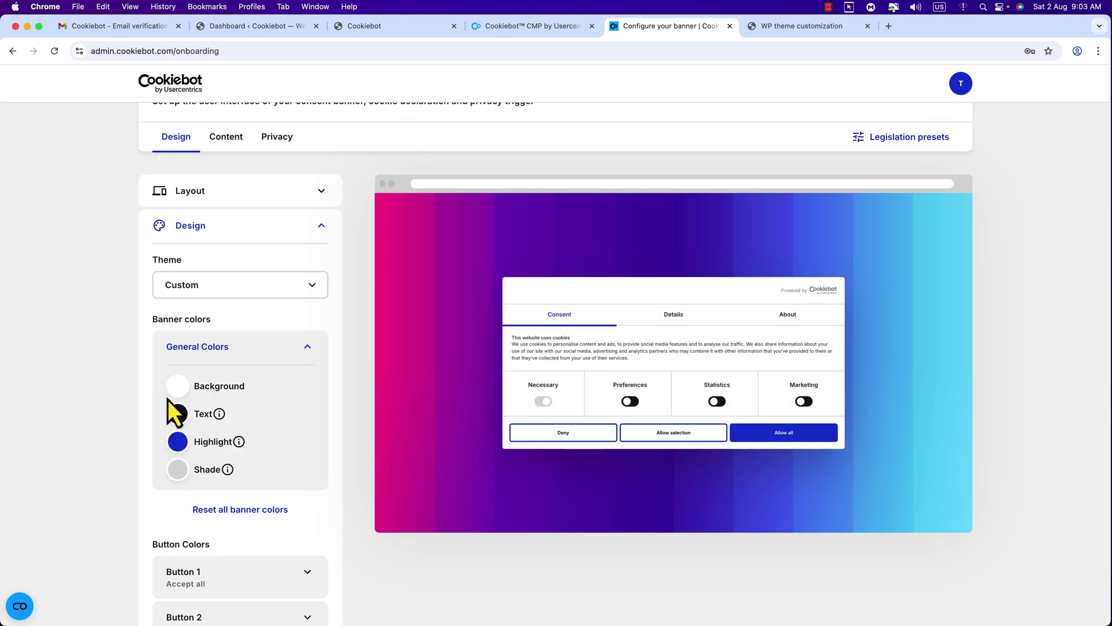
- Set the banner's text colour to the HEX value #343434
click(178, 419)
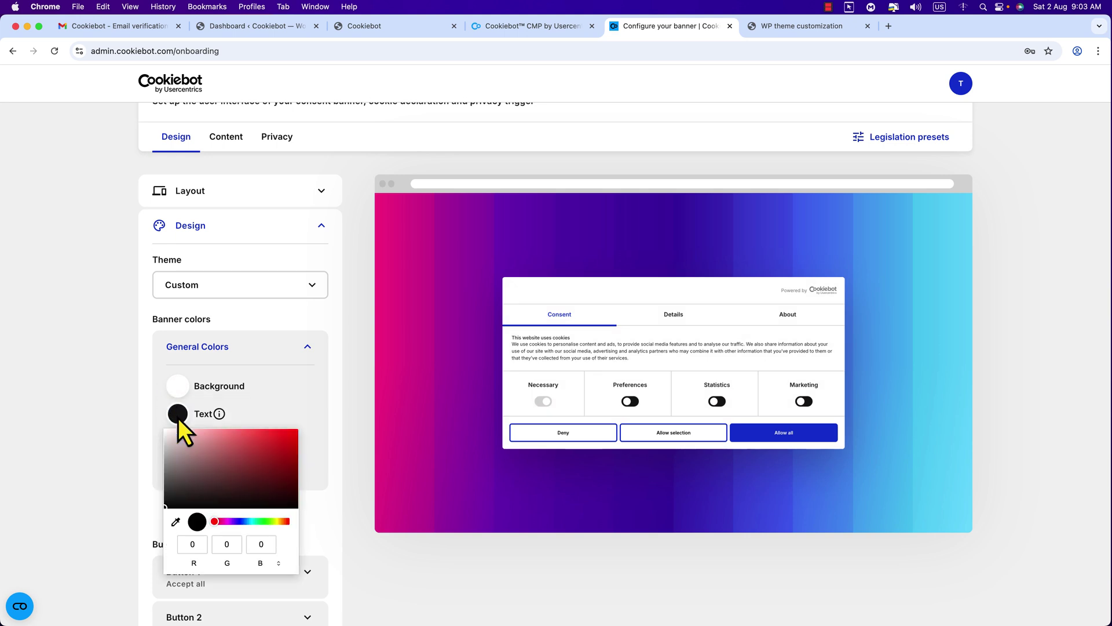
click(281, 568)
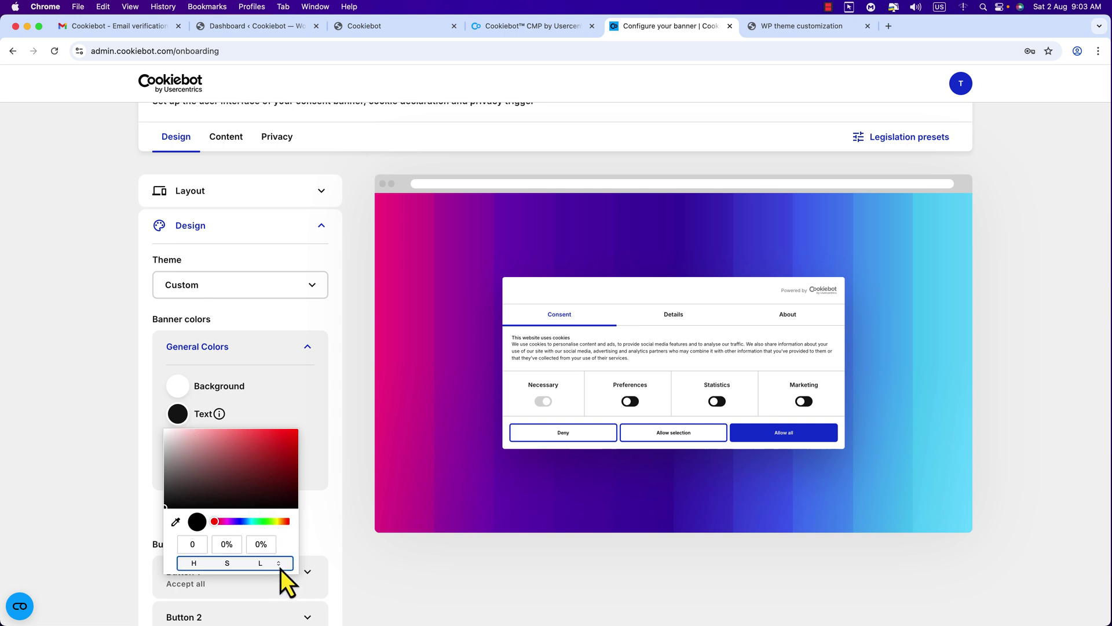
click(278, 567)
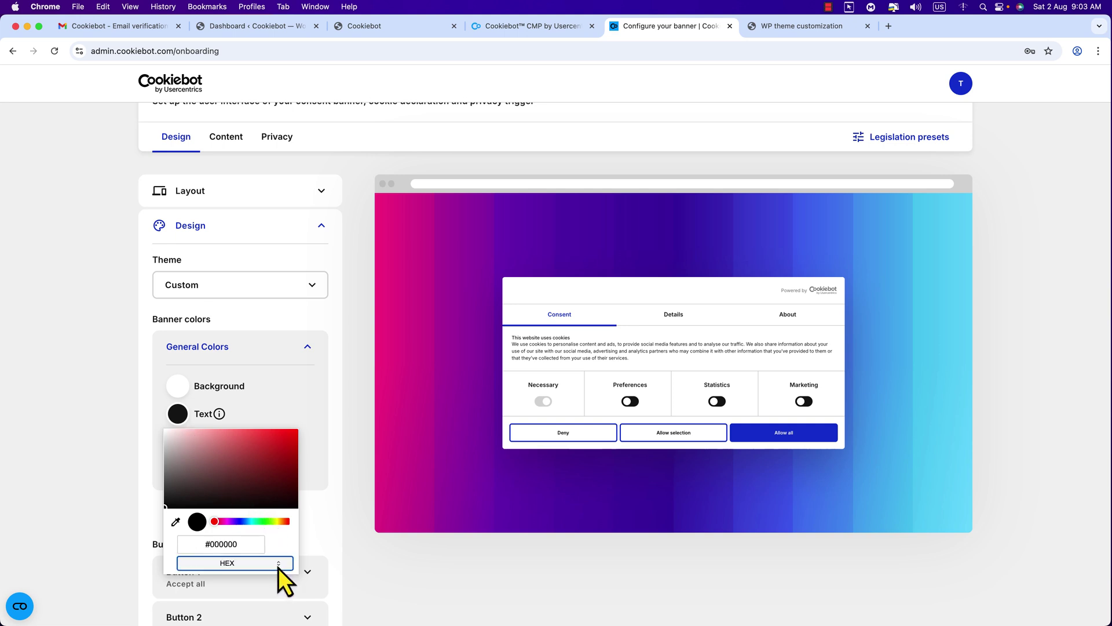
click(245, 549)
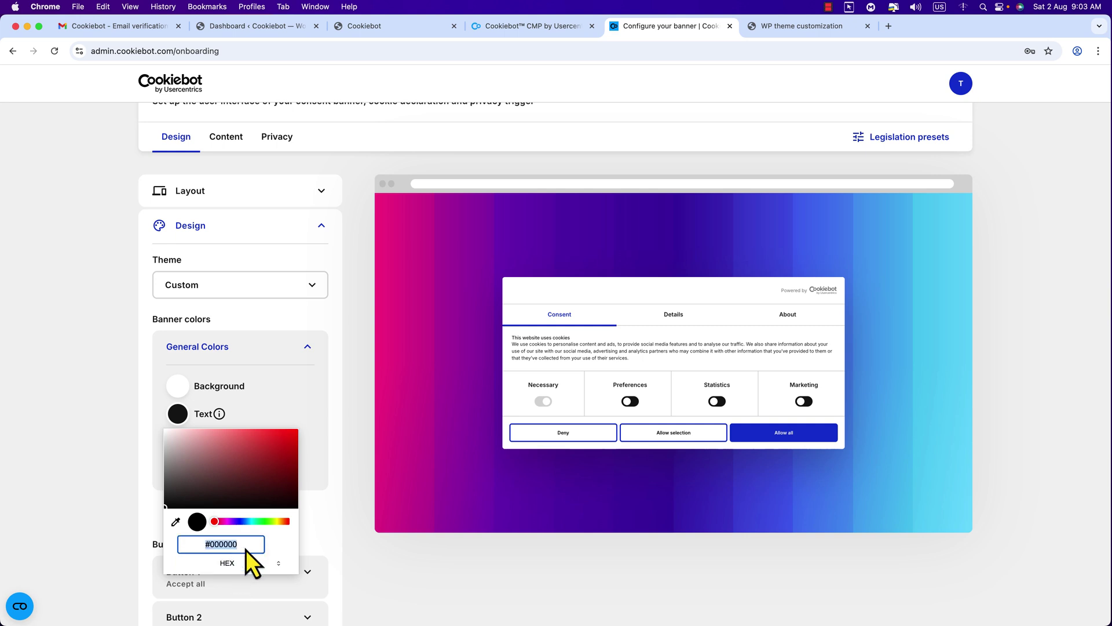
click(245, 549)
key(BackSpace)
key(BackSpace)
key(BackSpace)
key(BackSpace)
key(BackSpace)
key(BackSpace)
text(34343)
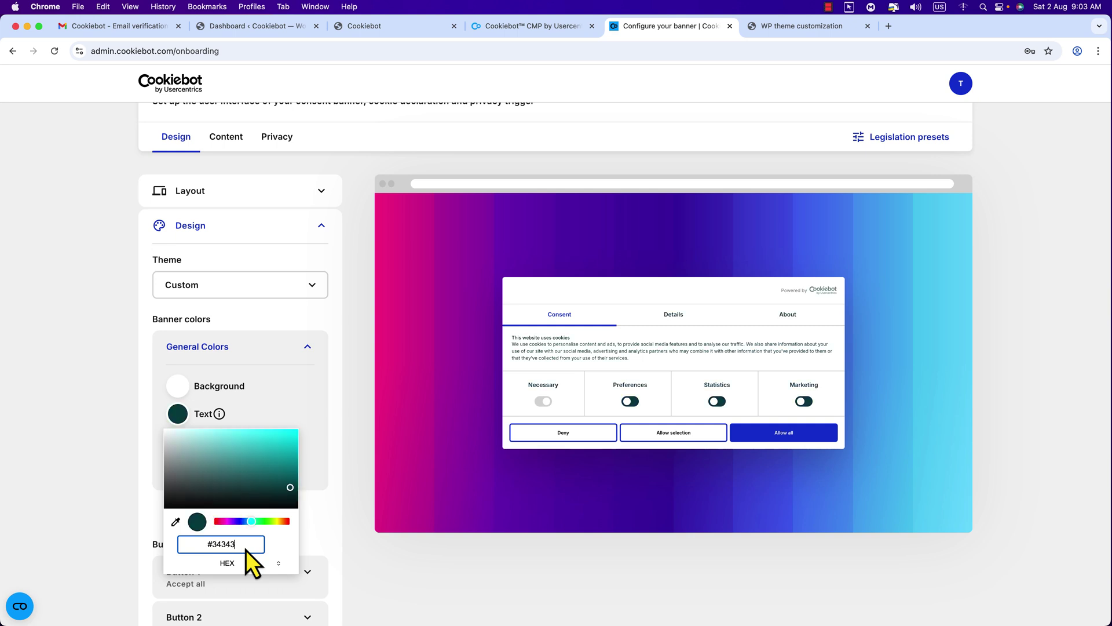
text(4)
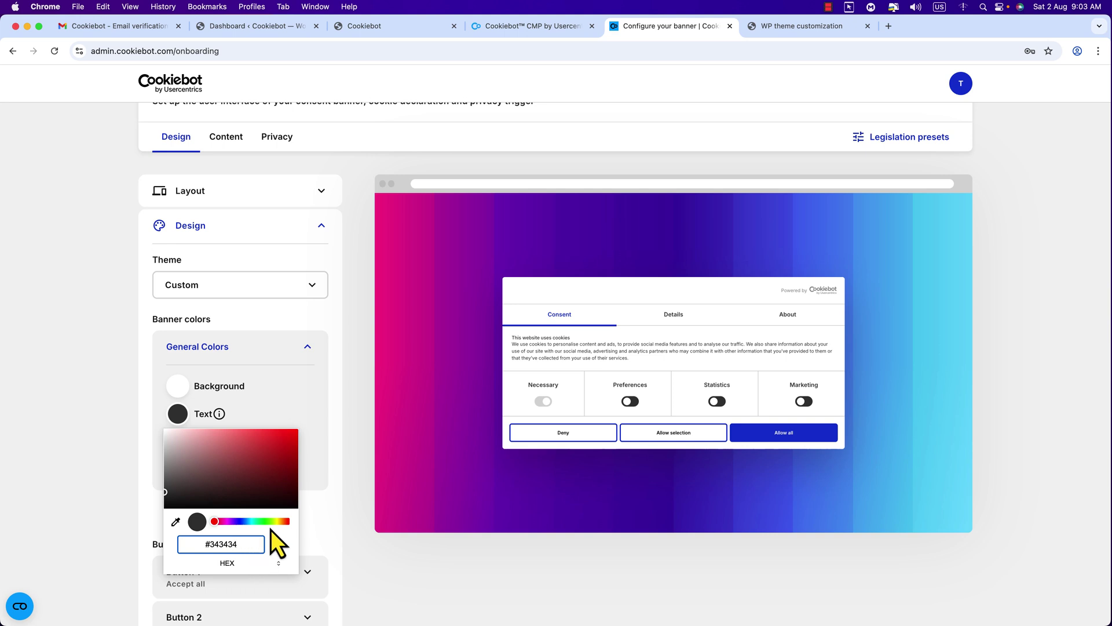
click(278, 420)
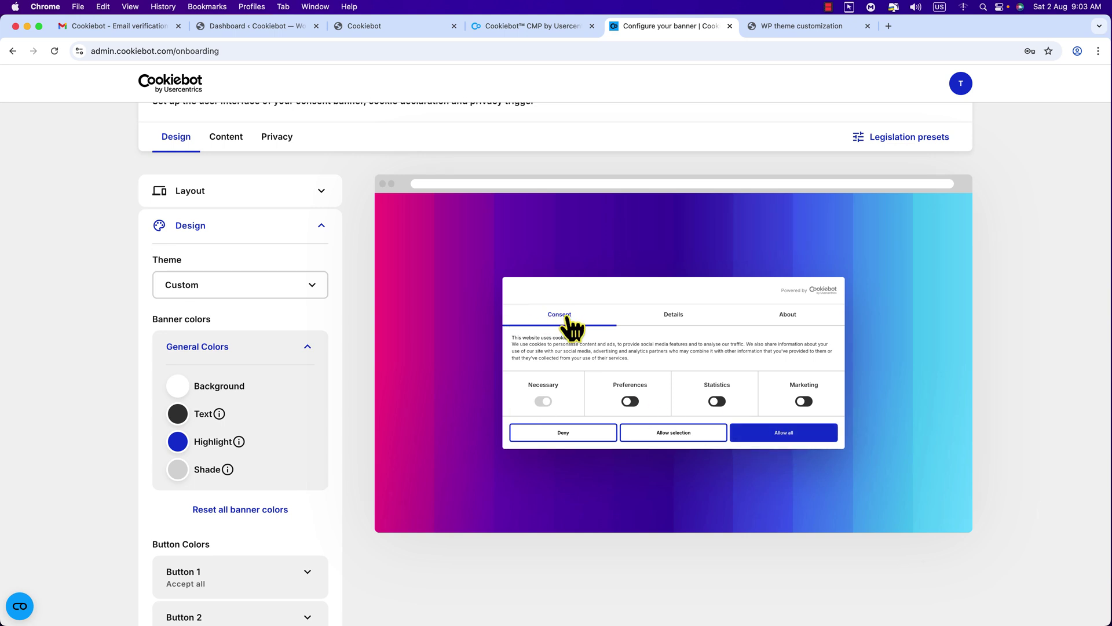
- Check the cleaning website's accent colours and set the banner's highlight colour to the HEX value #FFB347
click(385, 34)
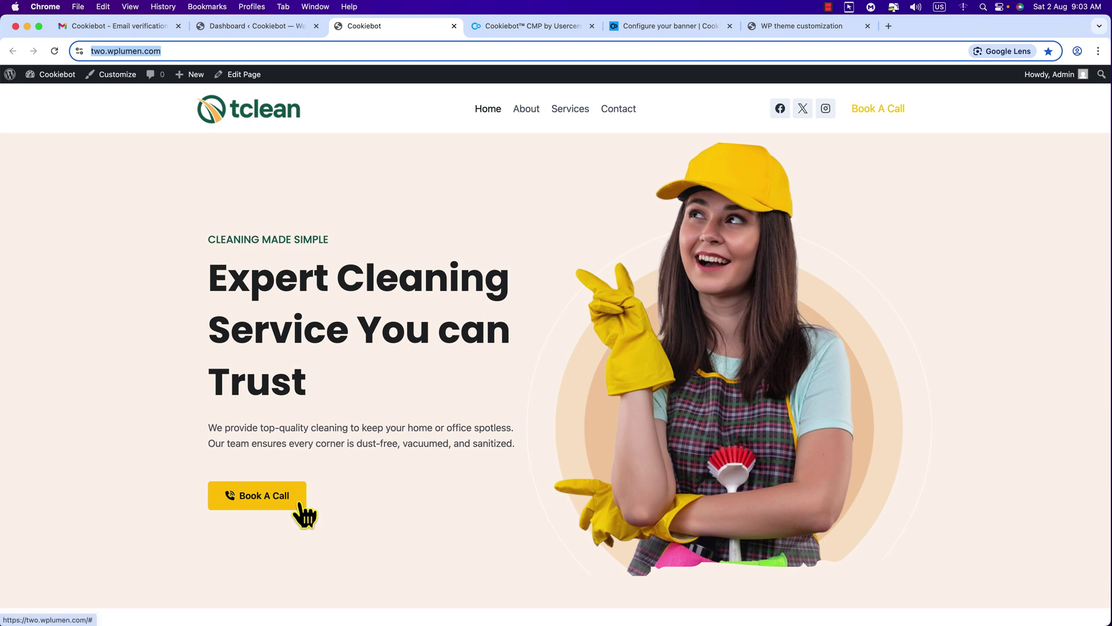
click(659, 32)
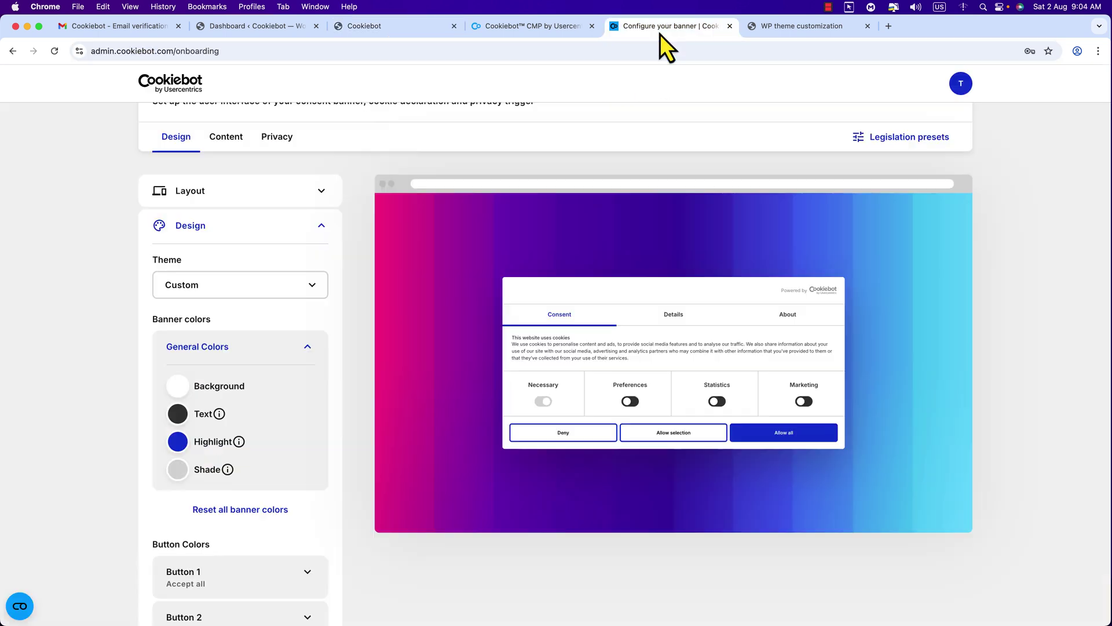
click(180, 444)
click(281, 591)
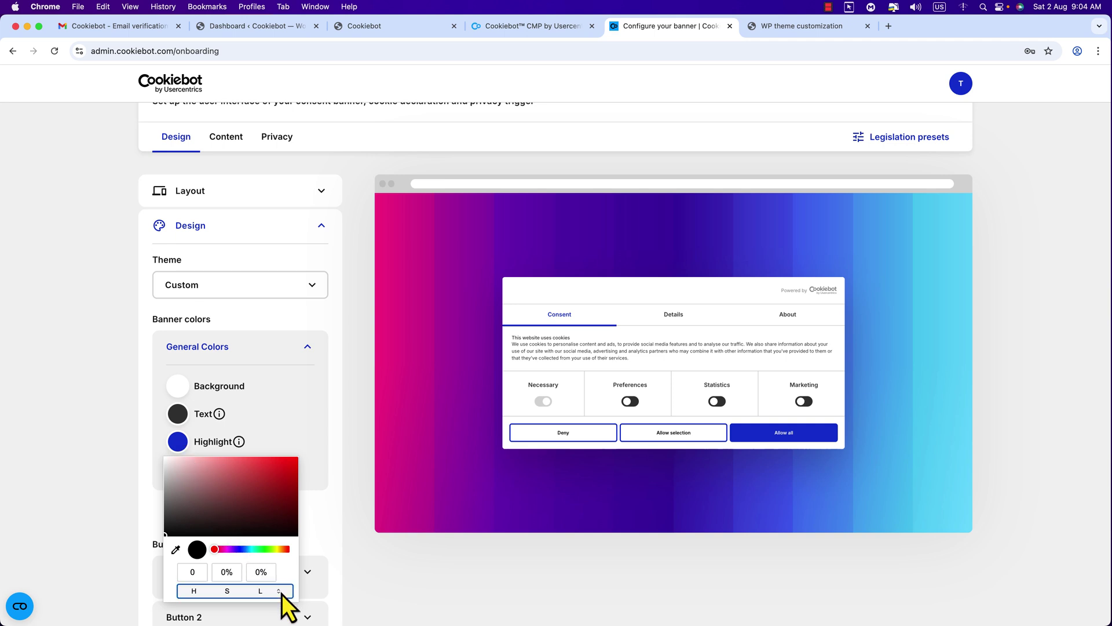
click(282, 593)
click(246, 576)
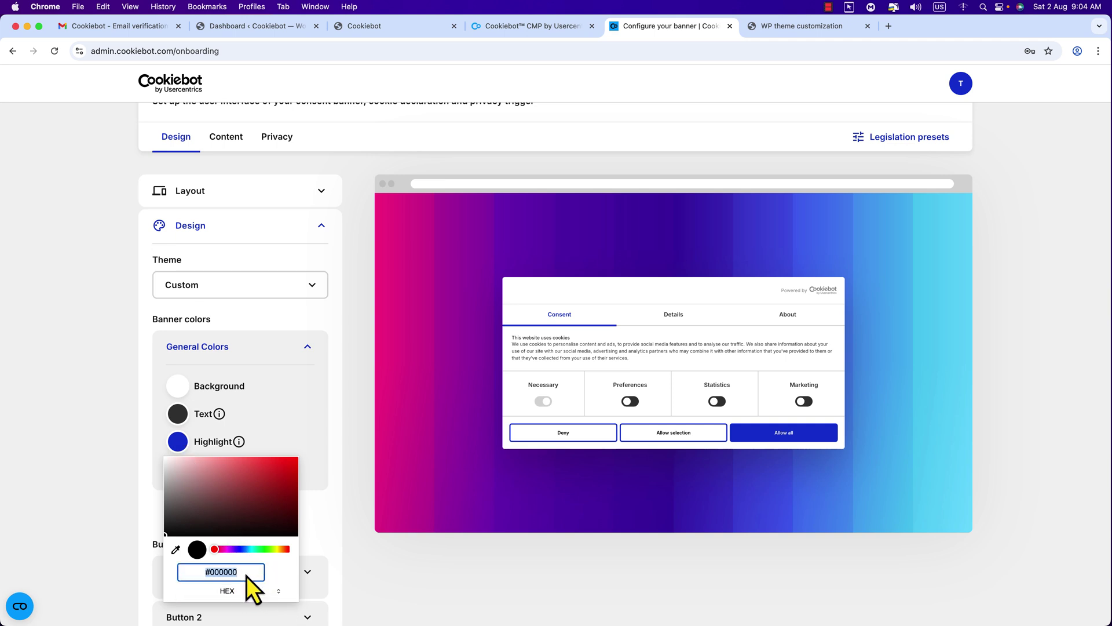
text(#FFB347)
double_click(213, 442)
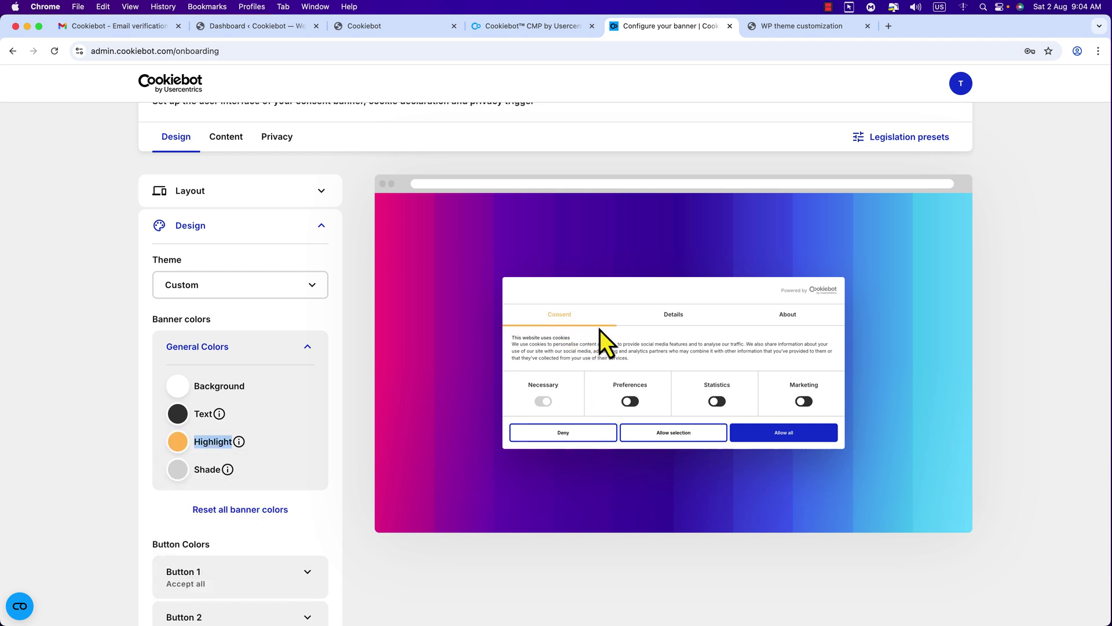
click(278, 478)
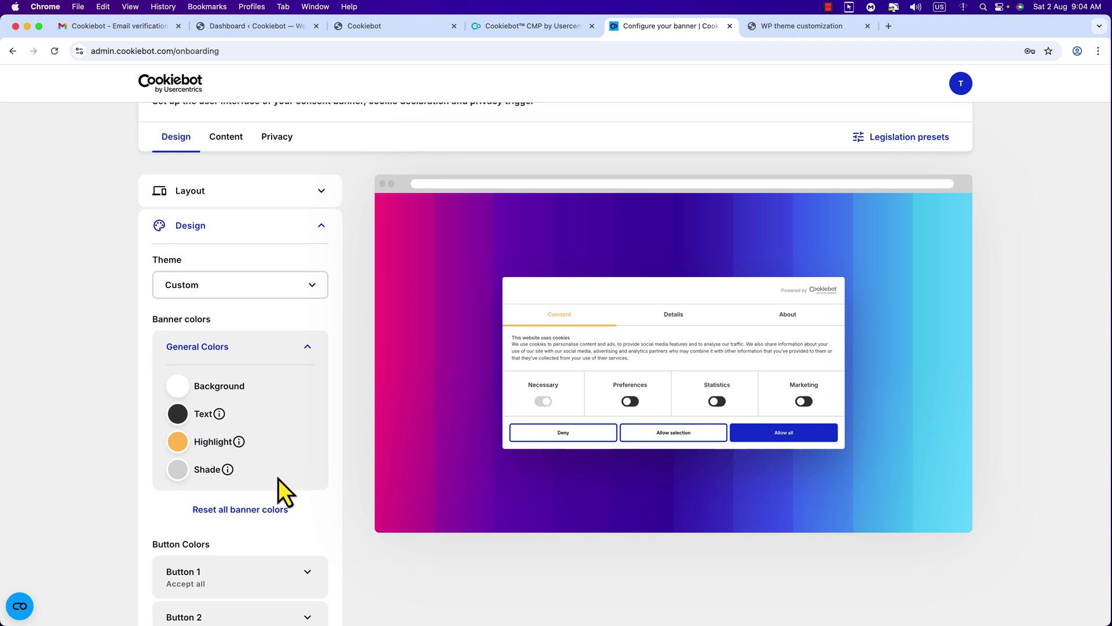
- Set the banner's shade colour to the copied HEX value 115E4F
click(178, 469)
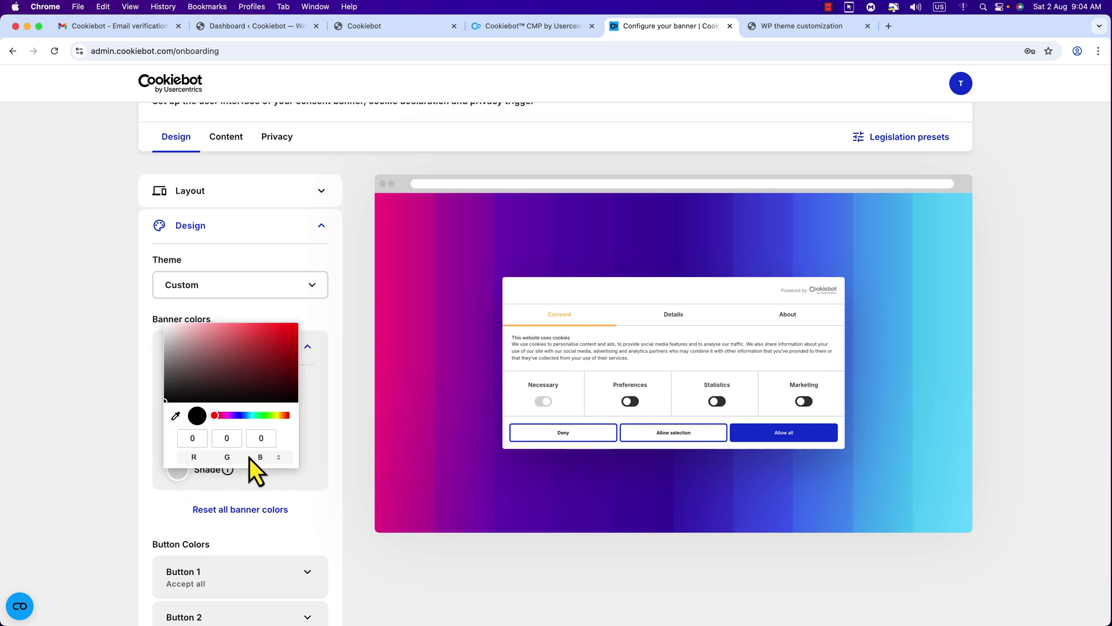
click(276, 459)
click(277, 458)
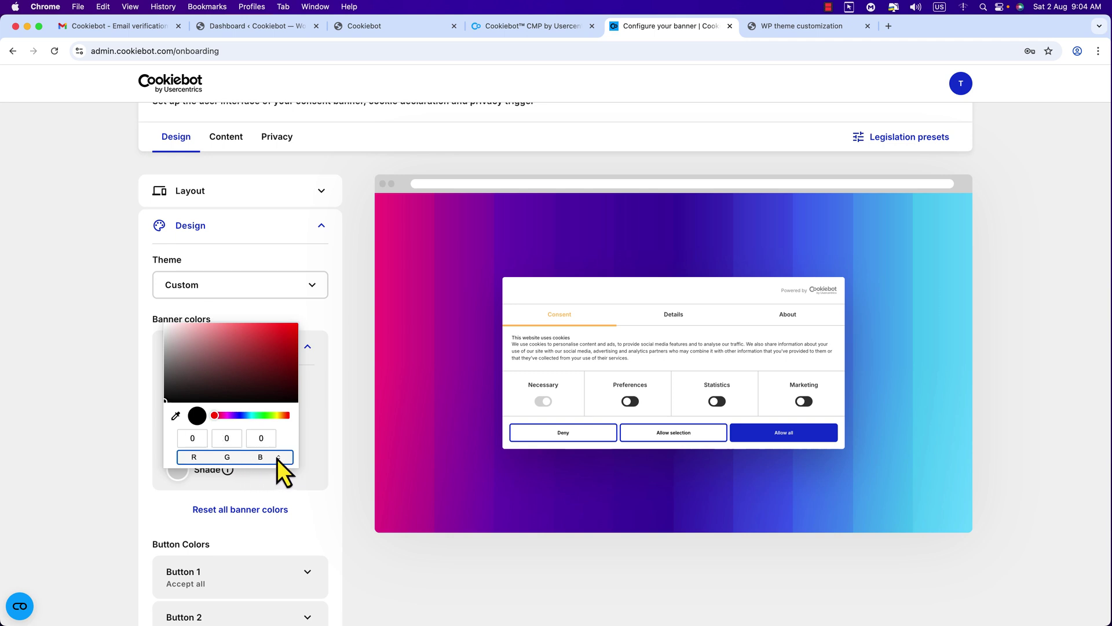
click(242, 441)
key(super+v)
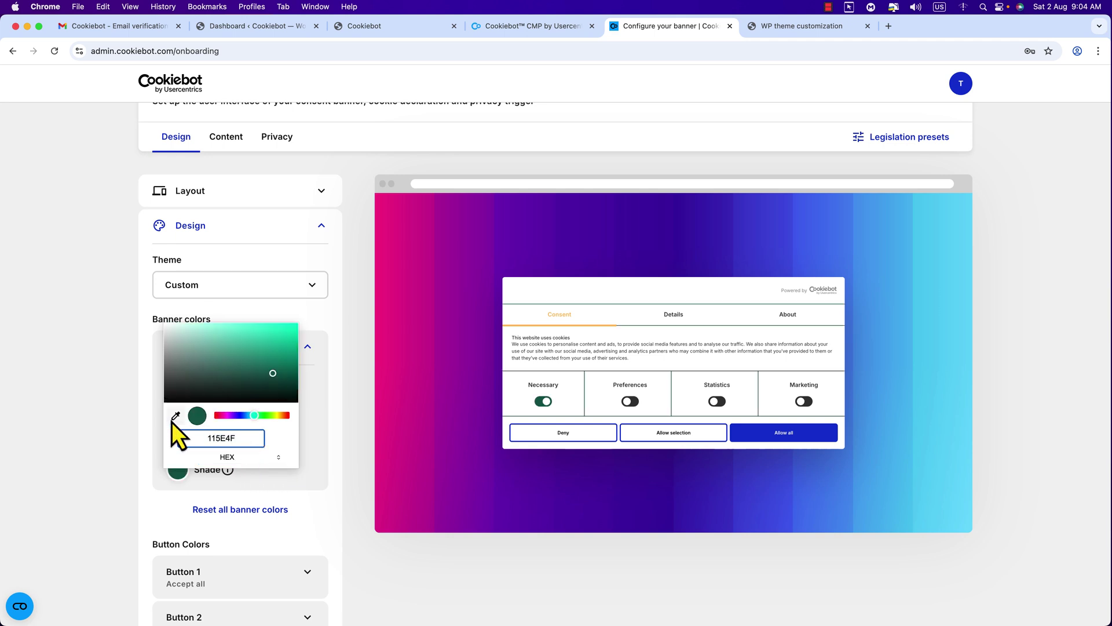
- Check the cleaning website's colours and set the background of Button 1 (Accept all) to the HEX value 115E4F
click(155, 418)
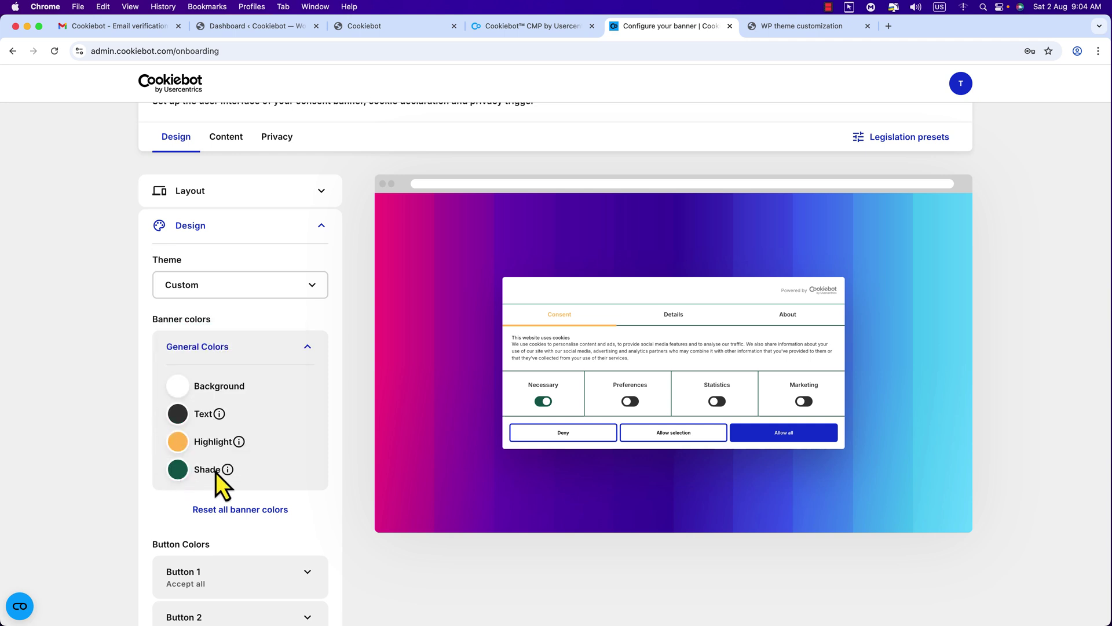
click(412, 28)
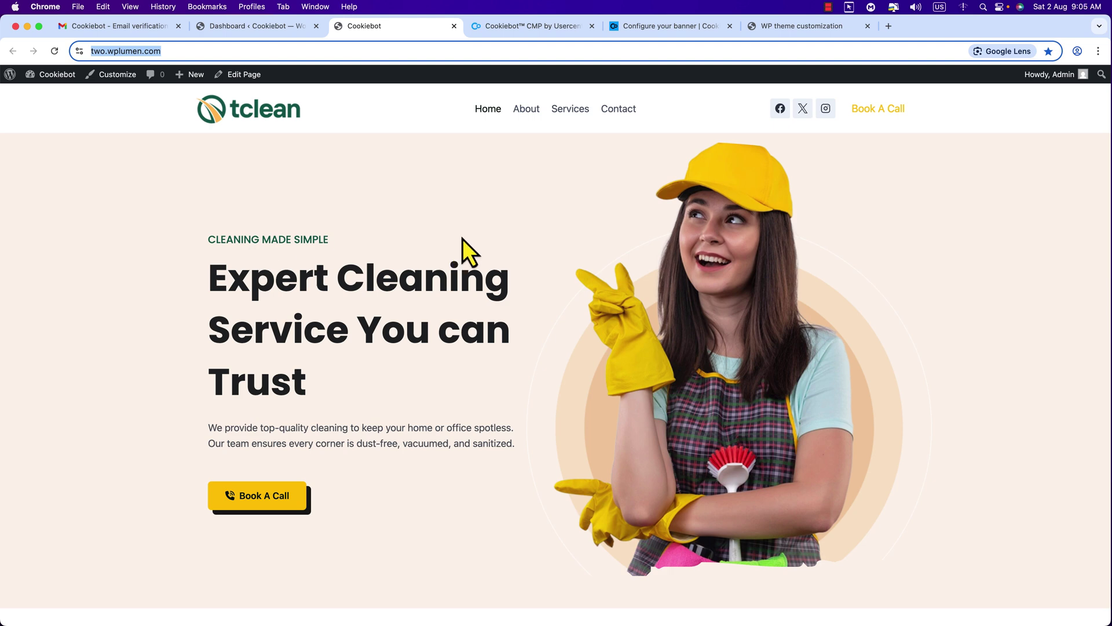
key(super+5)
scroll(347, 253, down, 5)
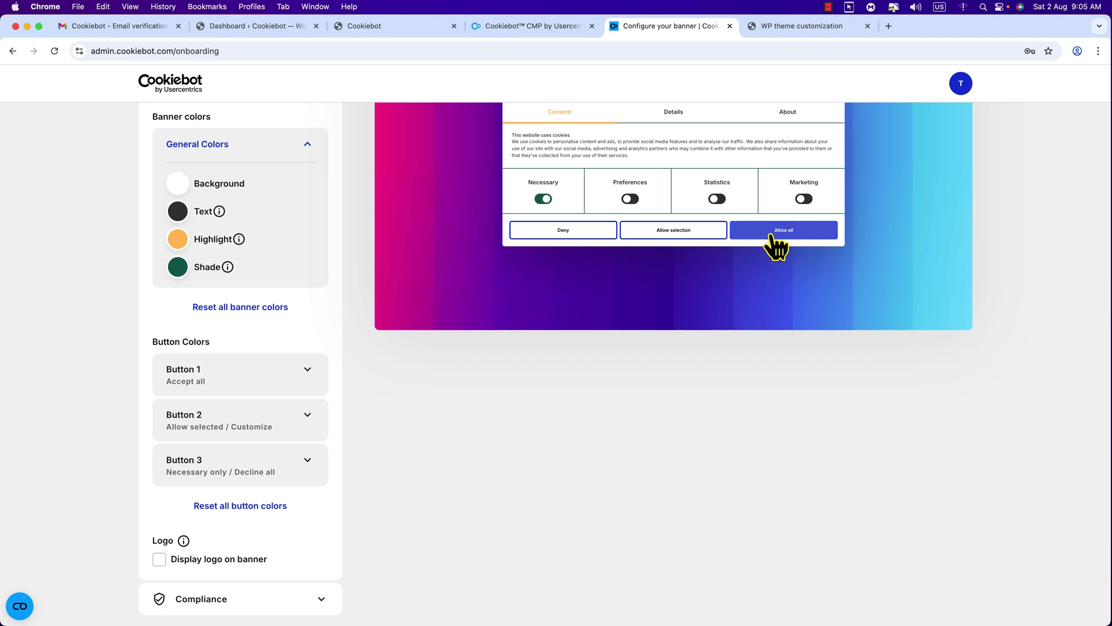
click(252, 386)
click(179, 420)
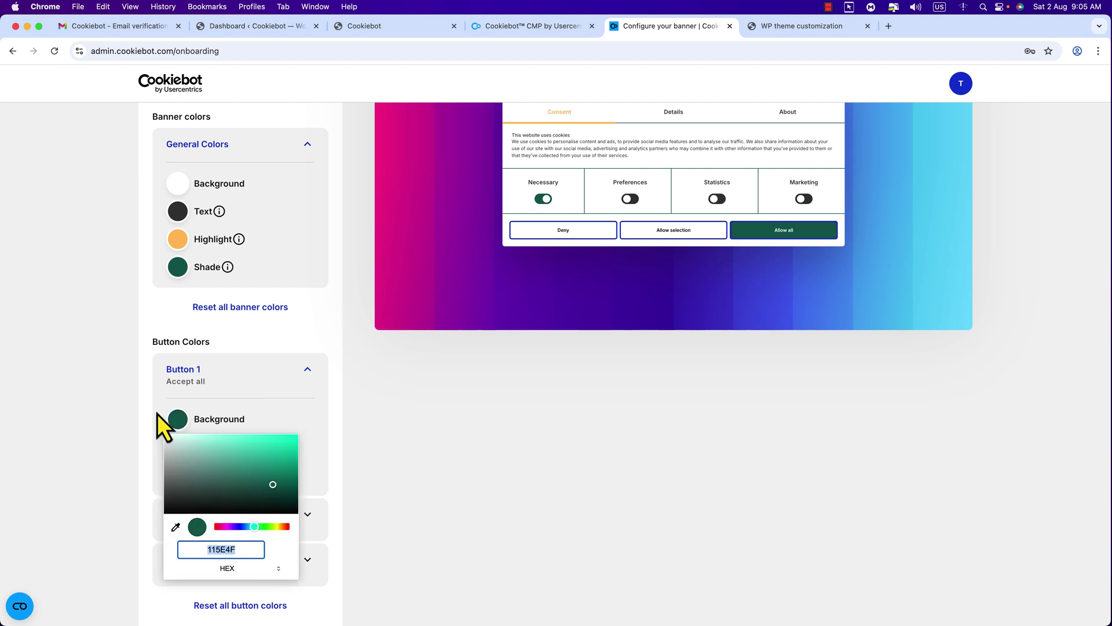
click(157, 413)
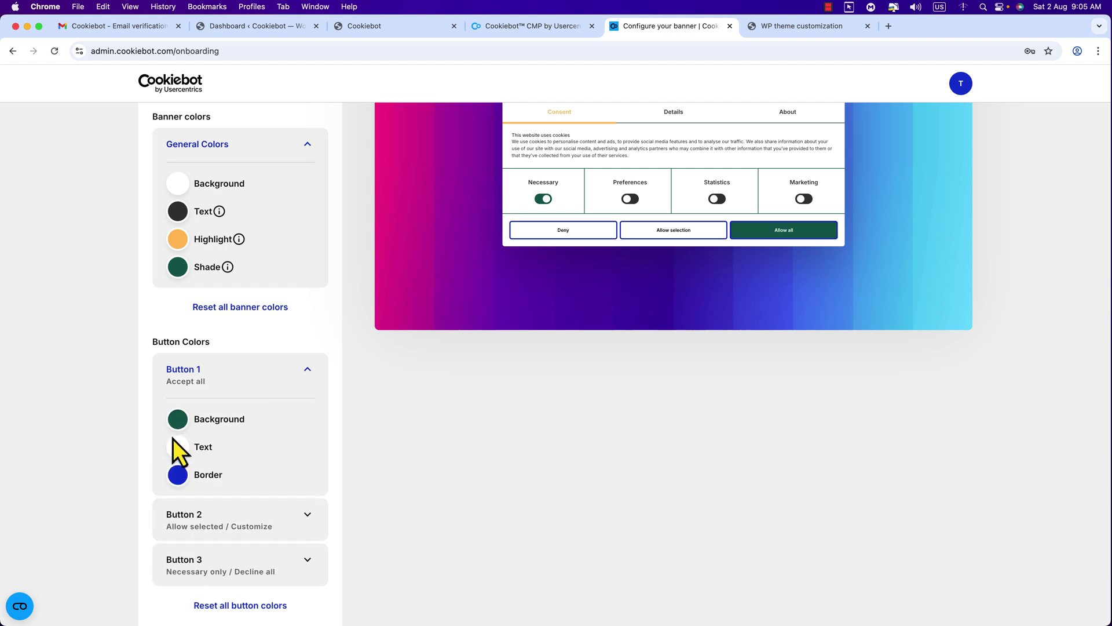
- Set the border colour of Button 1 (Accept all) to the HEX value 115E4F
click(182, 475)
click(268, 466)
click(212, 447)
text(115E4F)
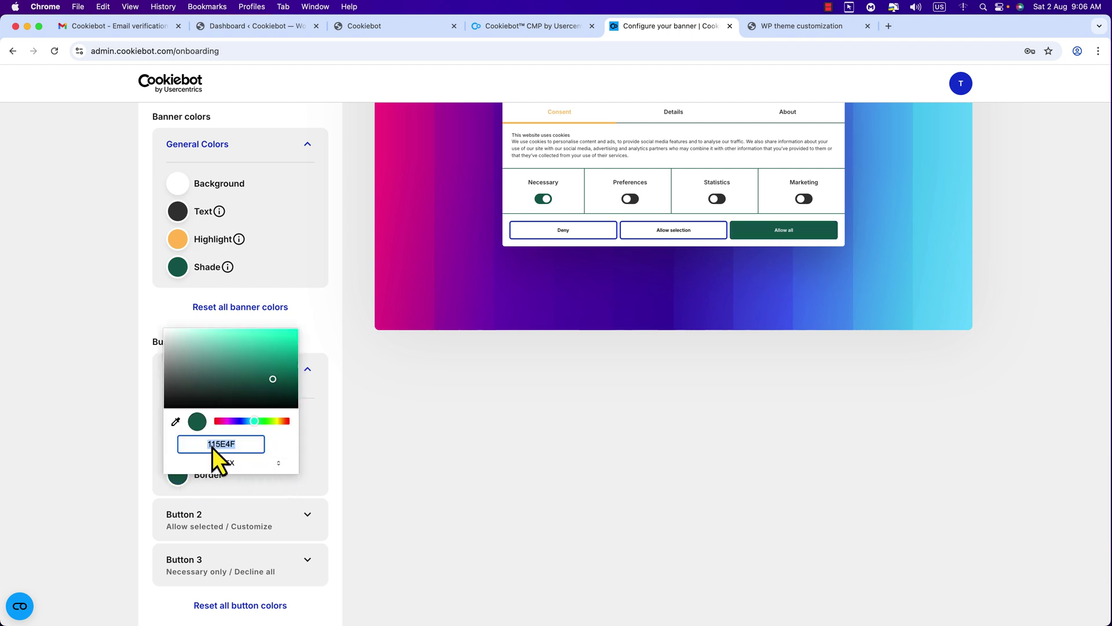
click(148, 464)
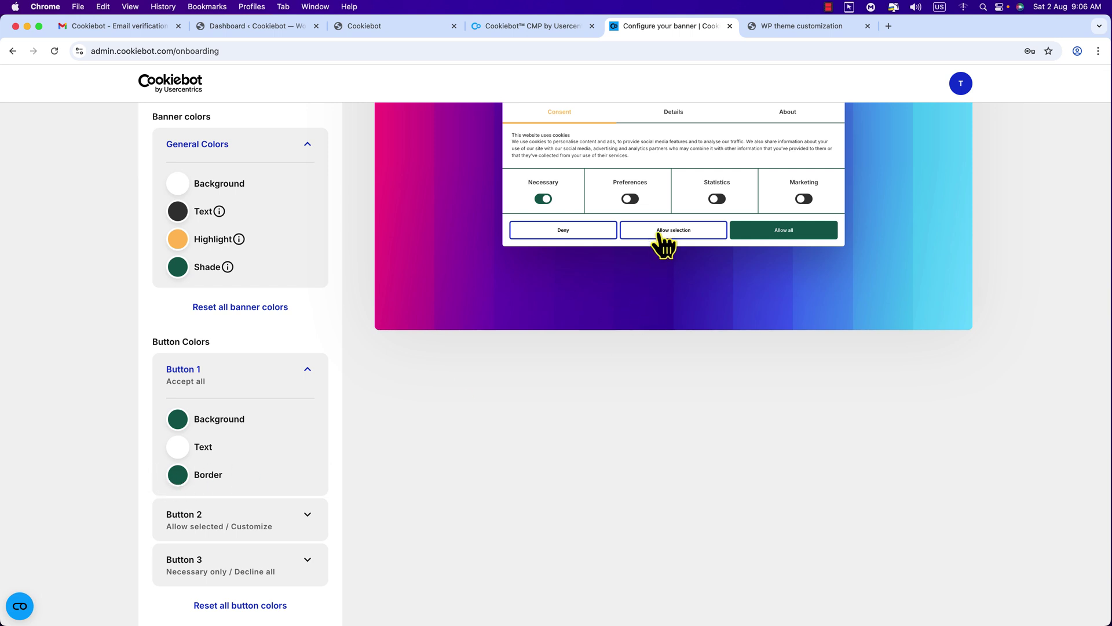
- Set the border colour of Button 2 (Allow selected / Customize) to the HEX value 115E4F
scroll(587, 243, up, 3)
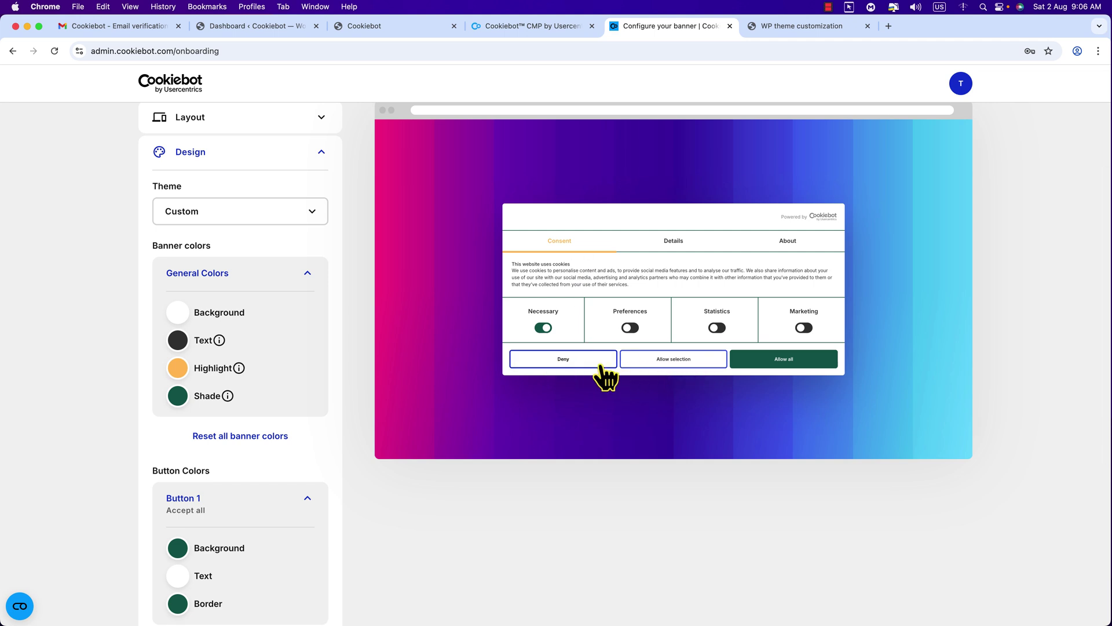
scroll(568, 372, down, 5)
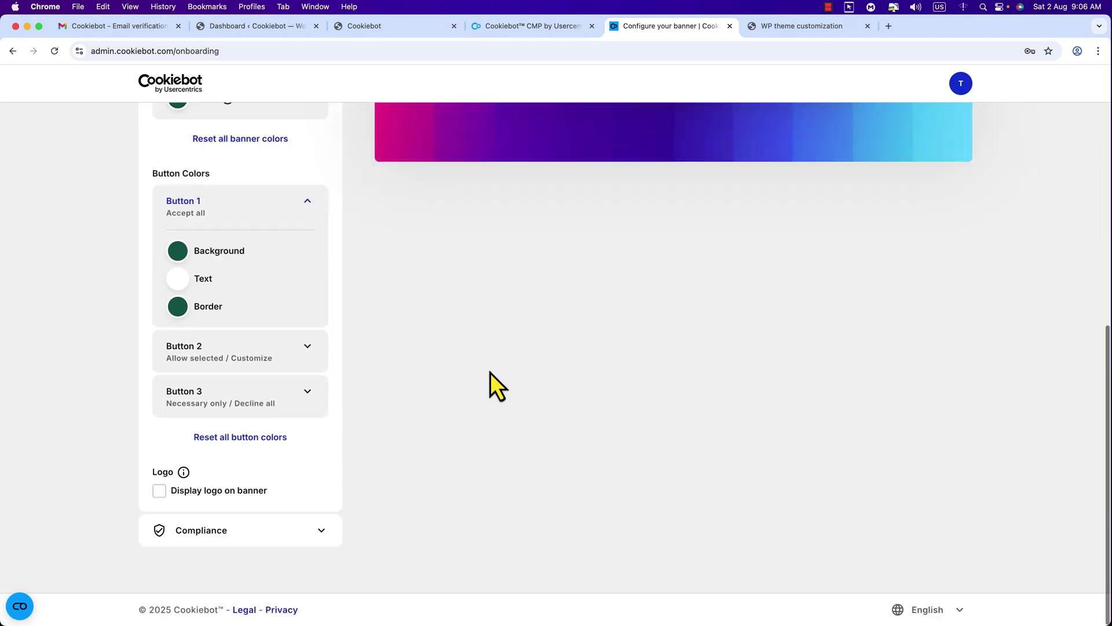
click(239, 360)
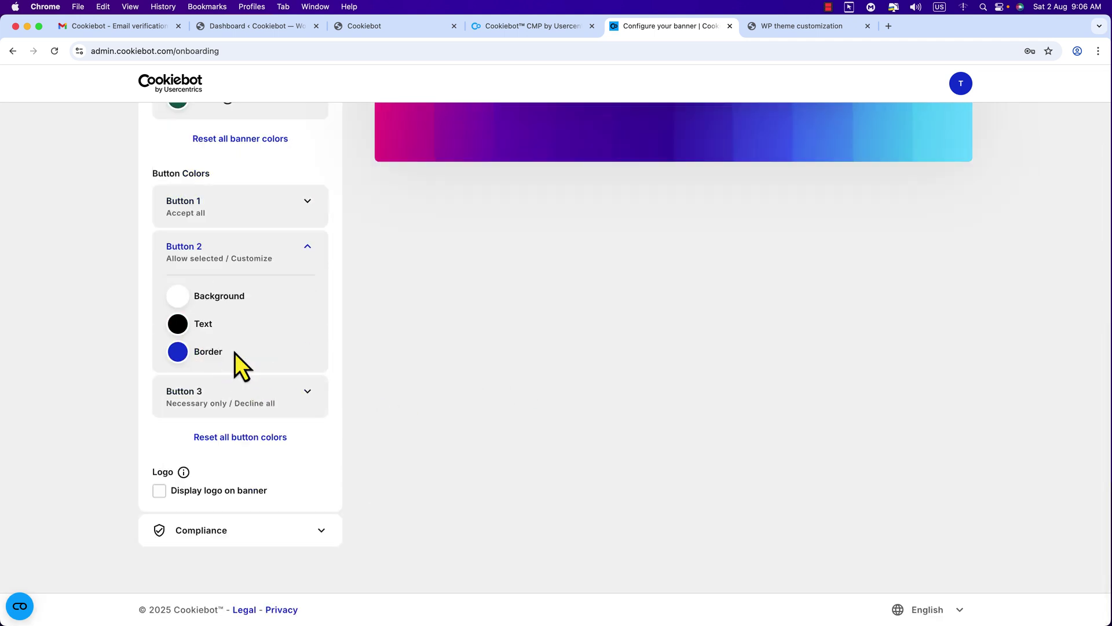
click(178, 351)
click(281, 501)
click(281, 501)
text(115E4F)
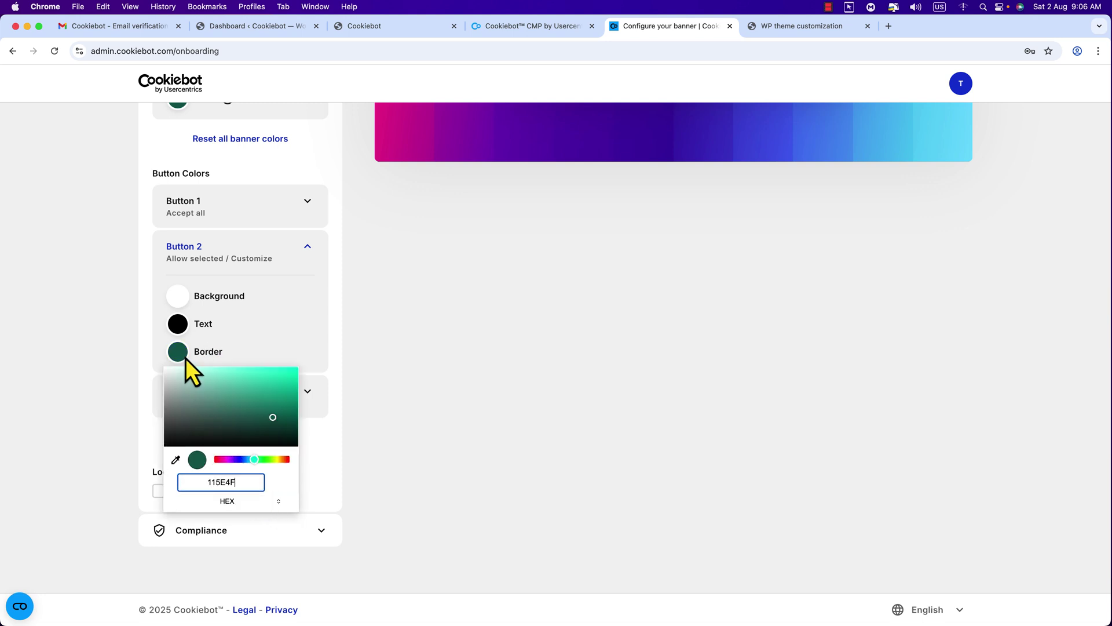
click(393, 453)
- Set the border of Button 3 (Necessary only / Decline all) to the same dark green, 115E4F, and check the banner preview
scroll(393, 453, up, 2)
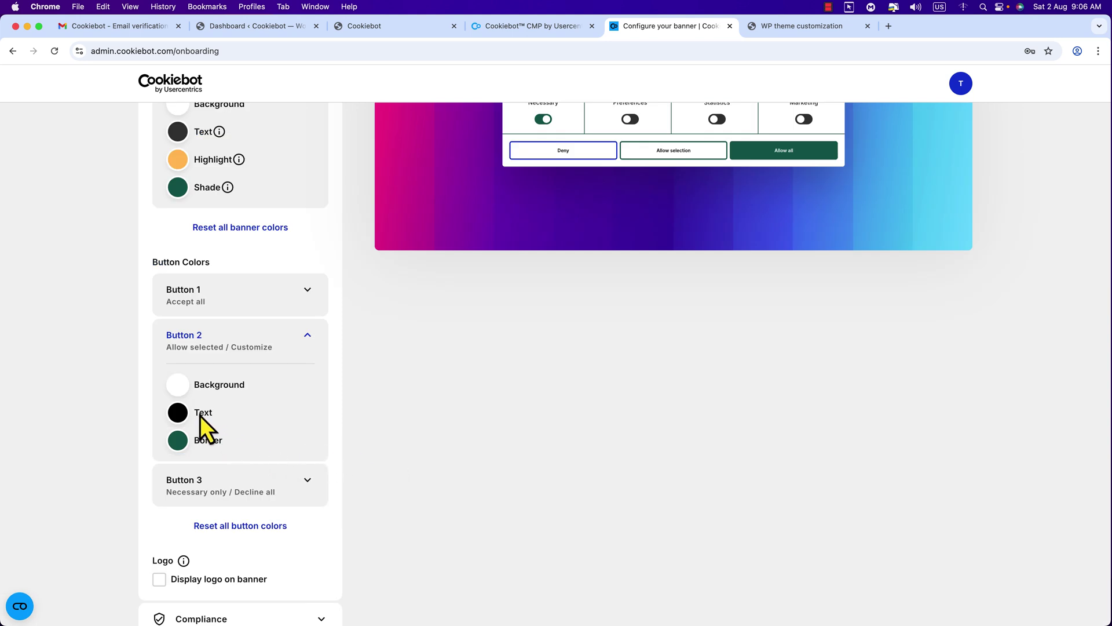
scroll(243, 461, down, 2)
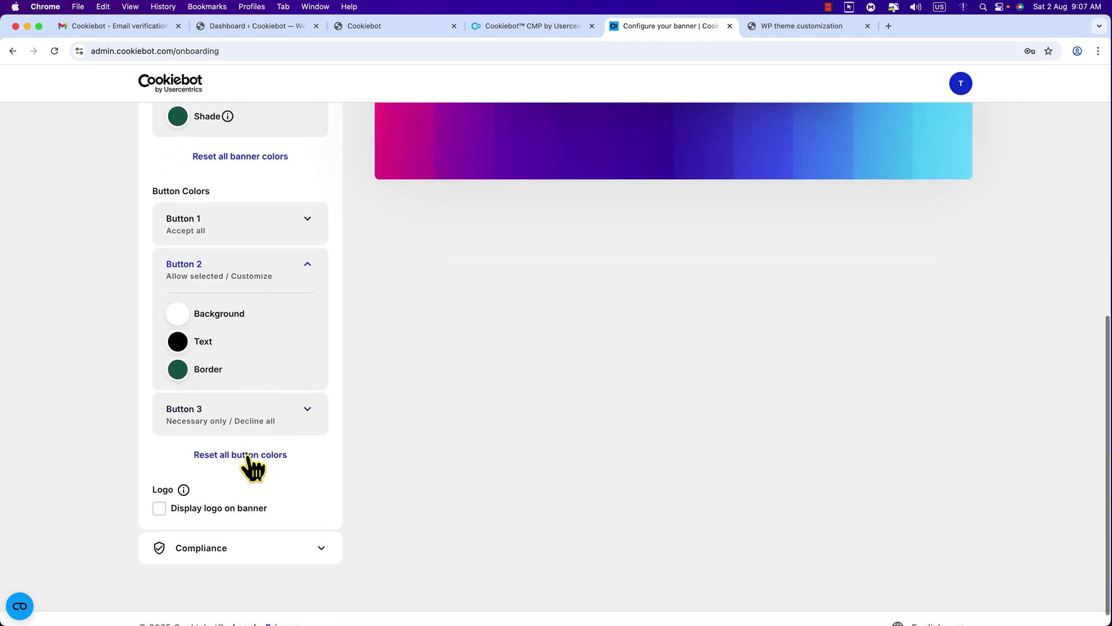
click(269, 428)
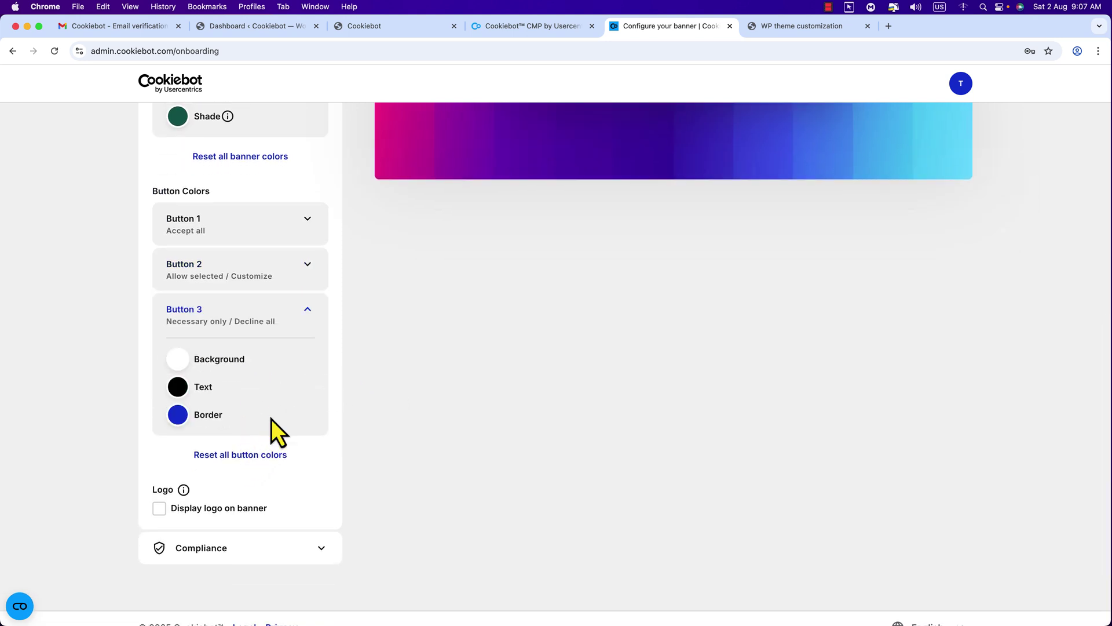
click(184, 417)
click(484, 459)
scroll(485, 459, up, 5)
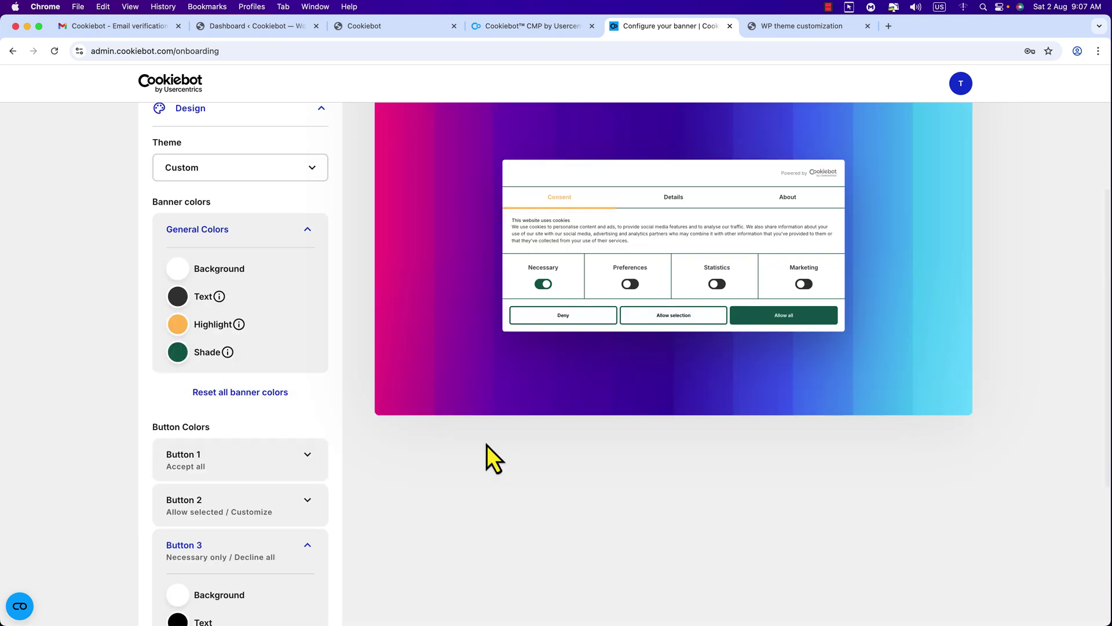
- Check the logo on the example site's banner, enable the logo display and upload logo-themescode.png from the Downloads folder
scroll(464, 431, down, 5)
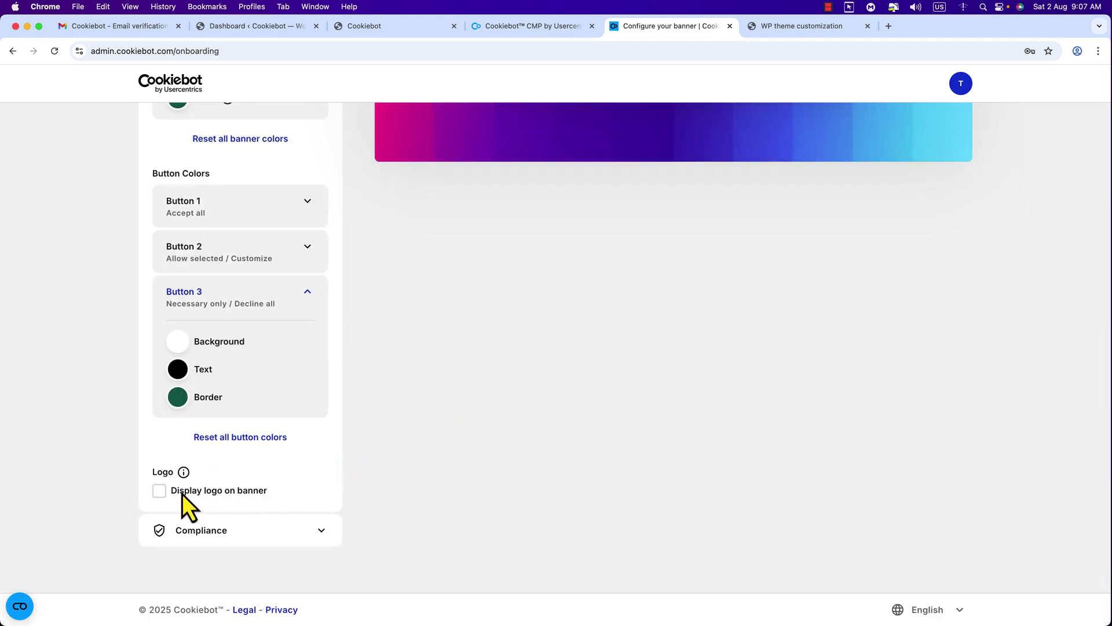
click(813, 26)
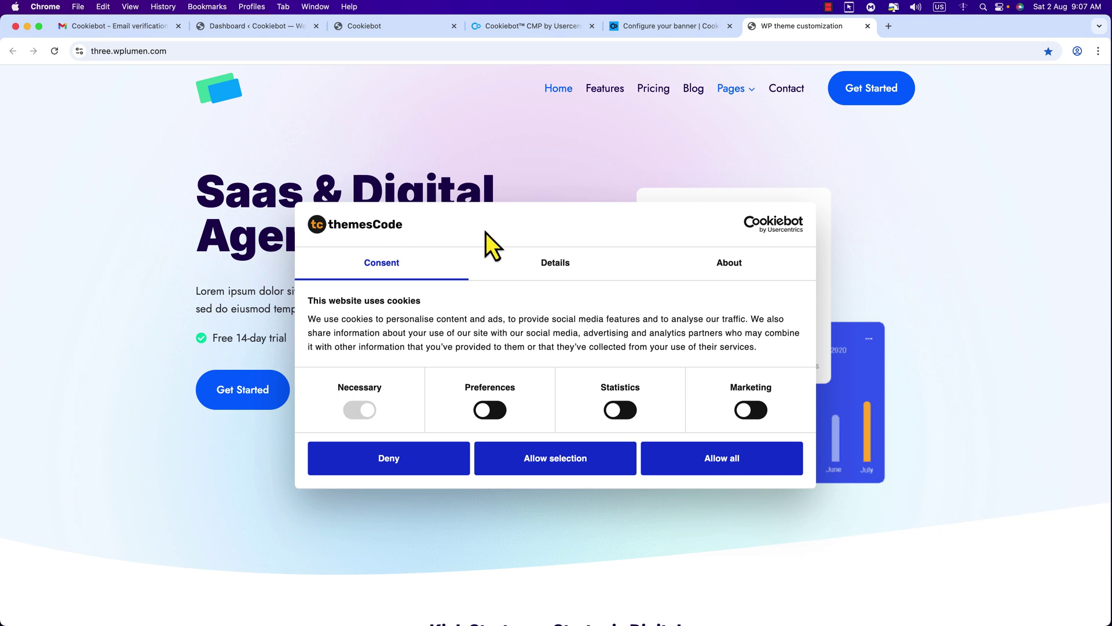
click(655, 30)
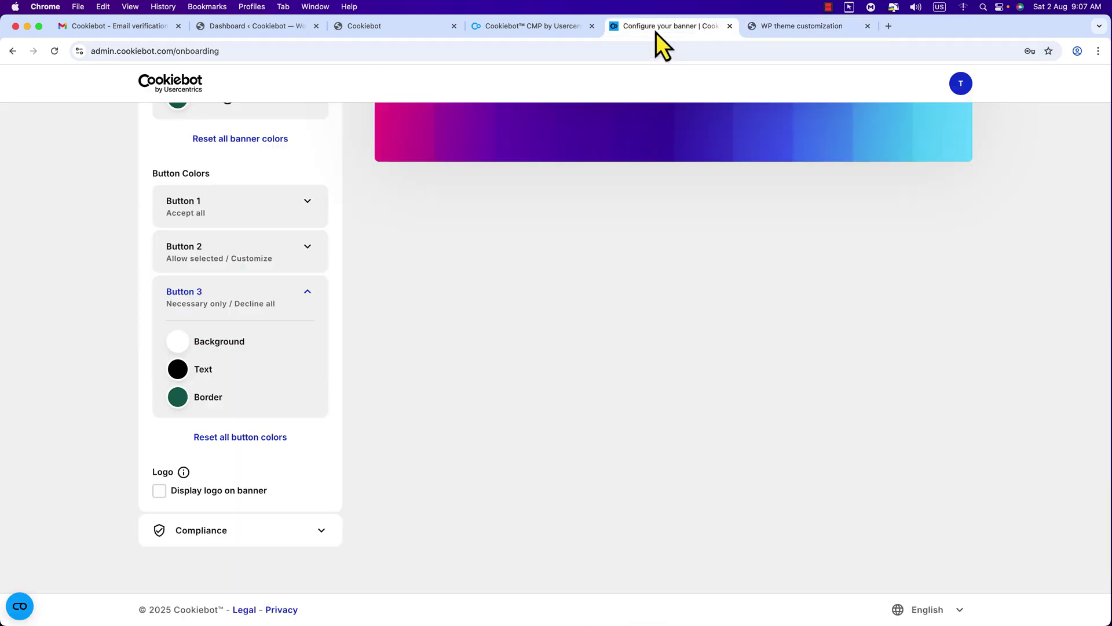
click(160, 491)
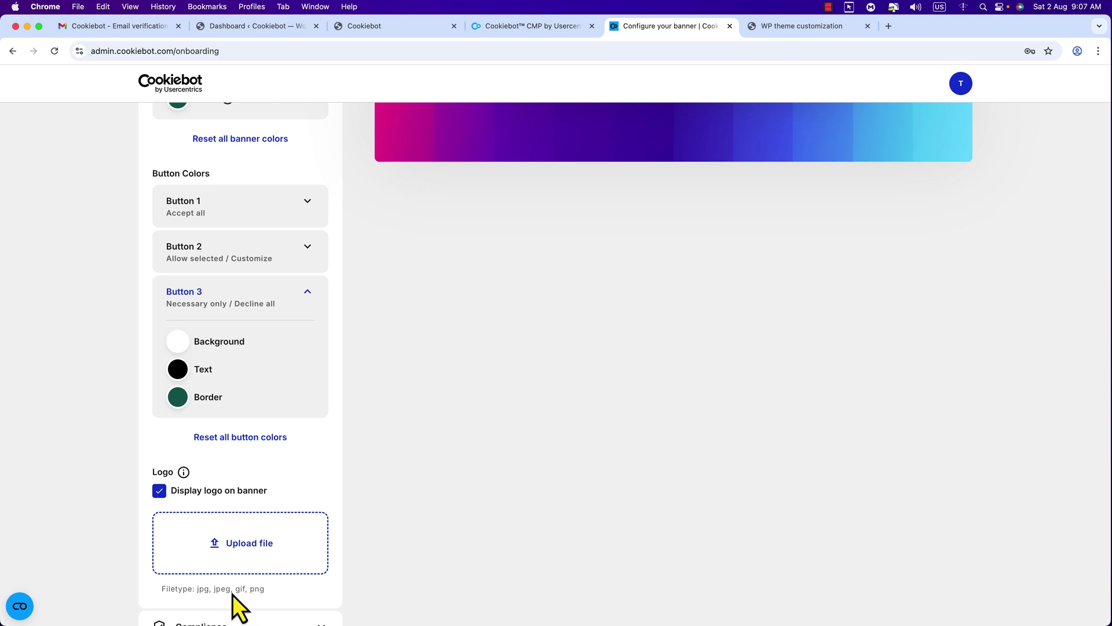
click(259, 561)
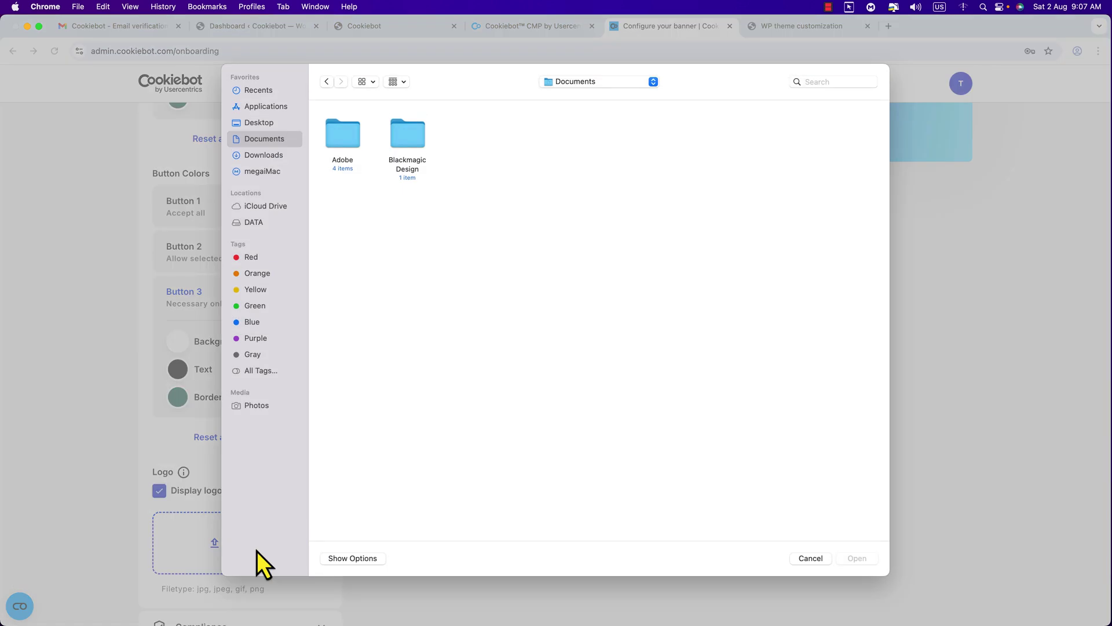
click(280, 154)
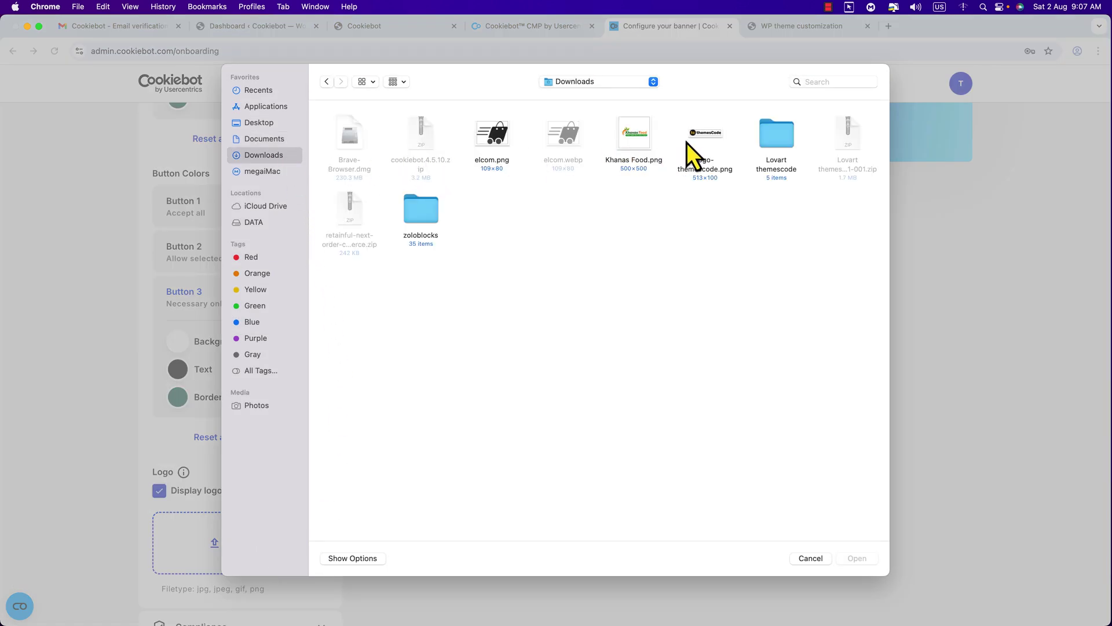
click(704, 136)
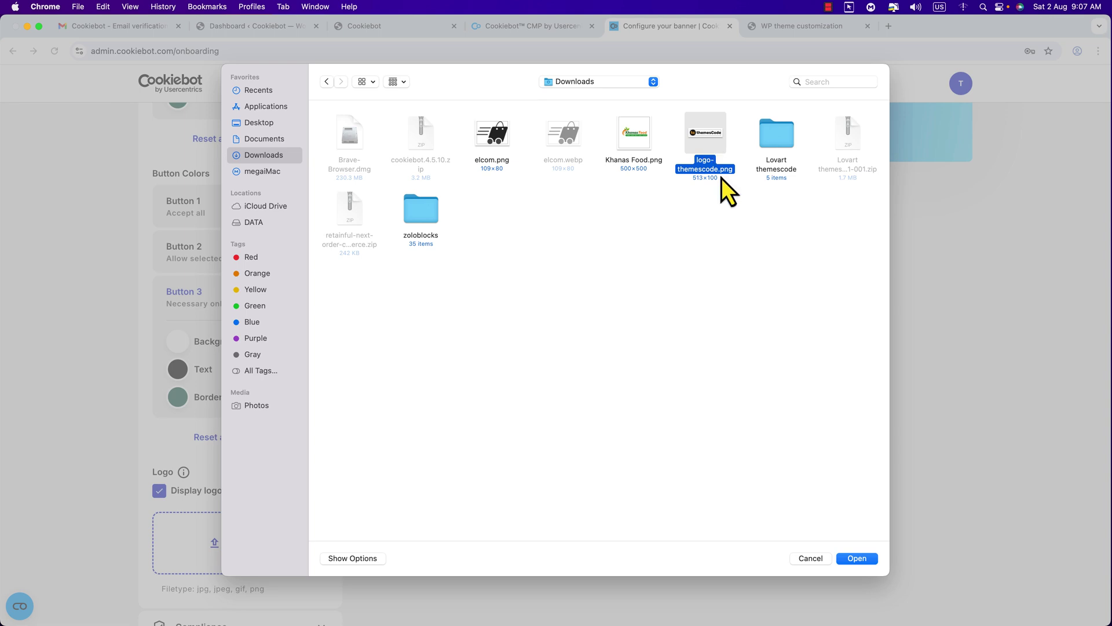
click(861, 562)
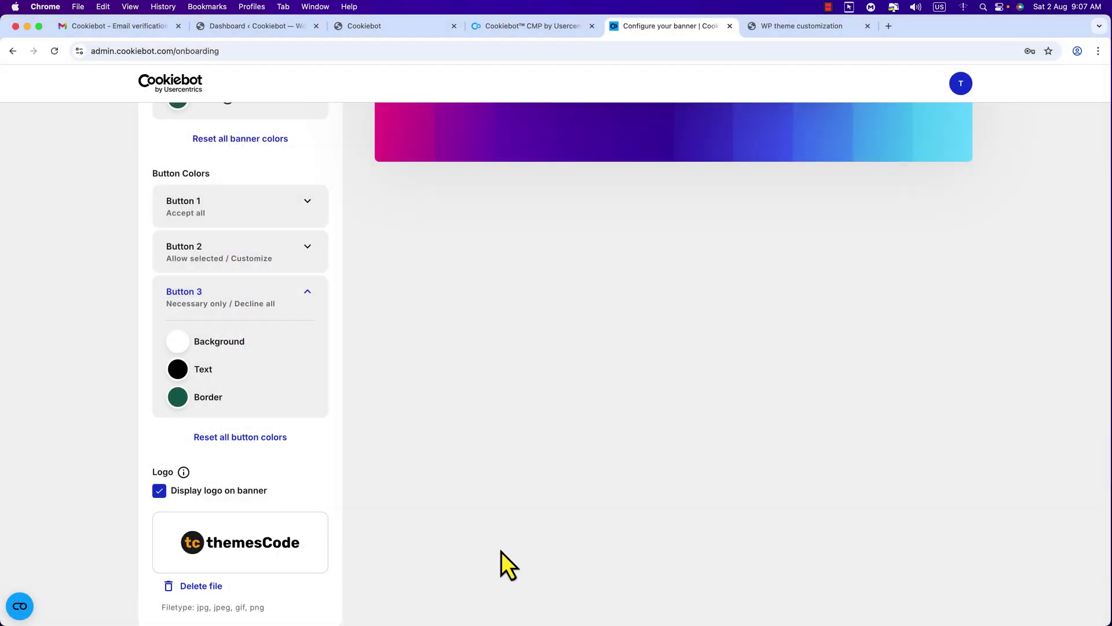
scroll(501, 551, up, 7)
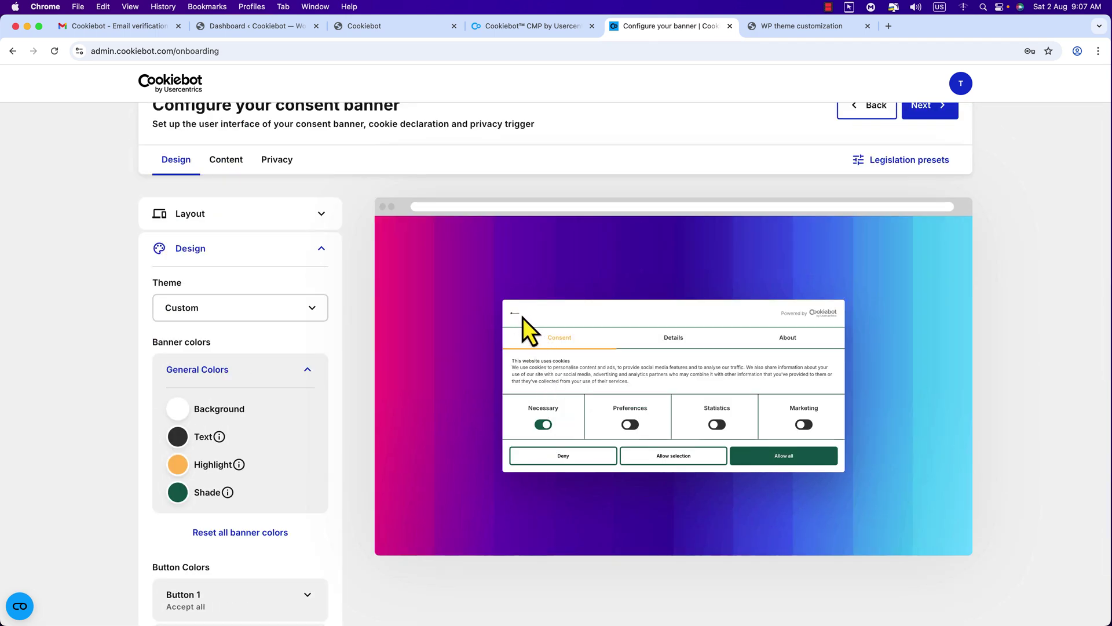
- Review the territories in the banner's compliance settings and set the consent distribution to All visitors
scroll(367, 439, down, 5)
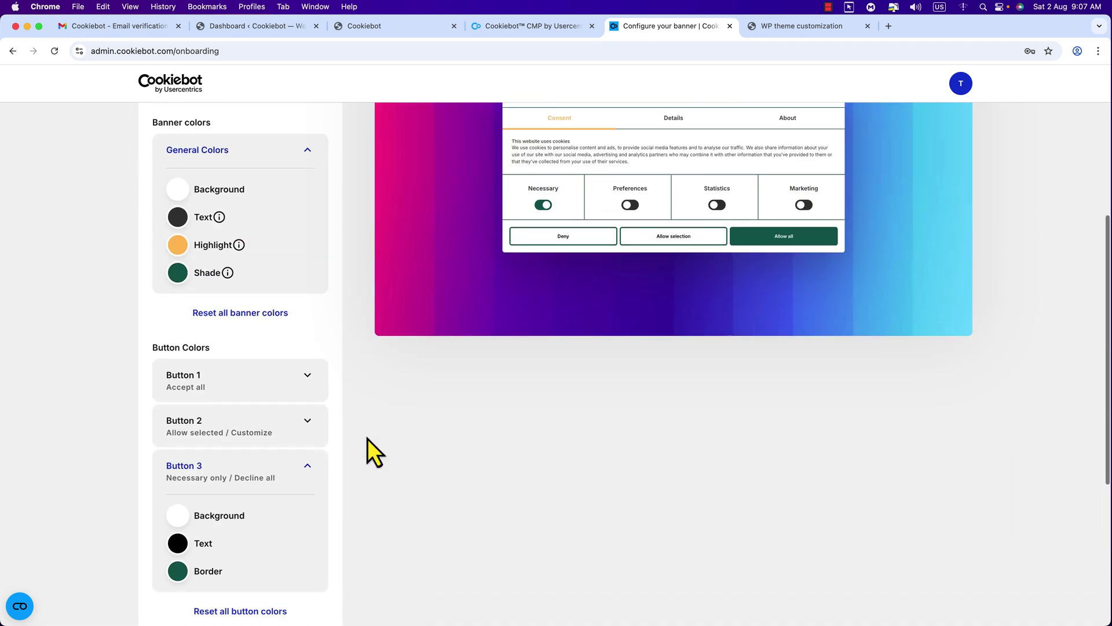
scroll(367, 439, down, 4)
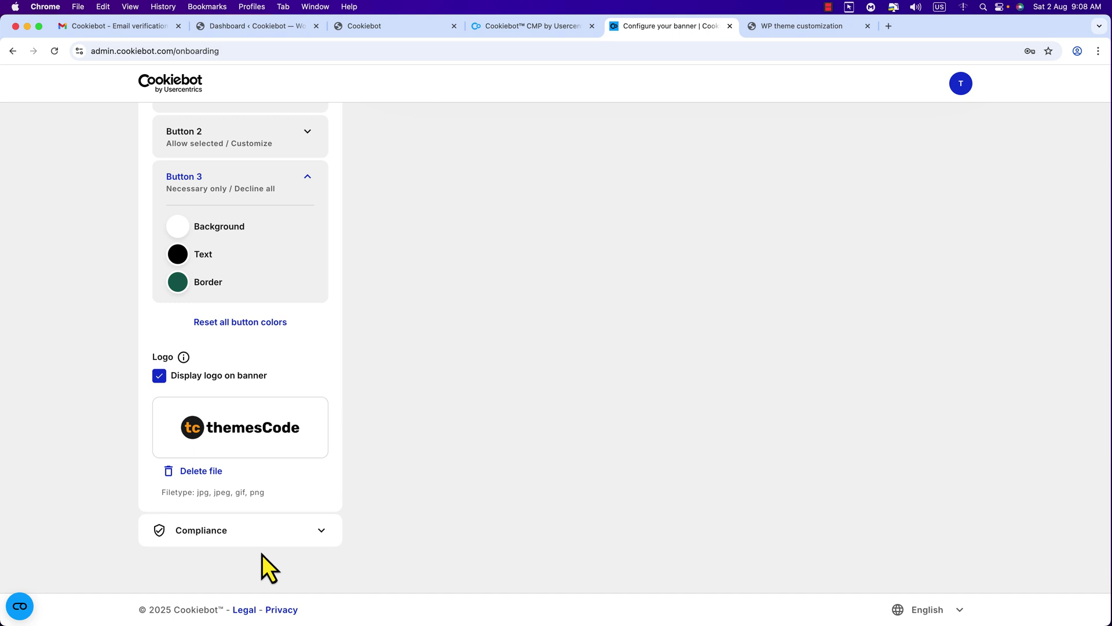
click(322, 534)
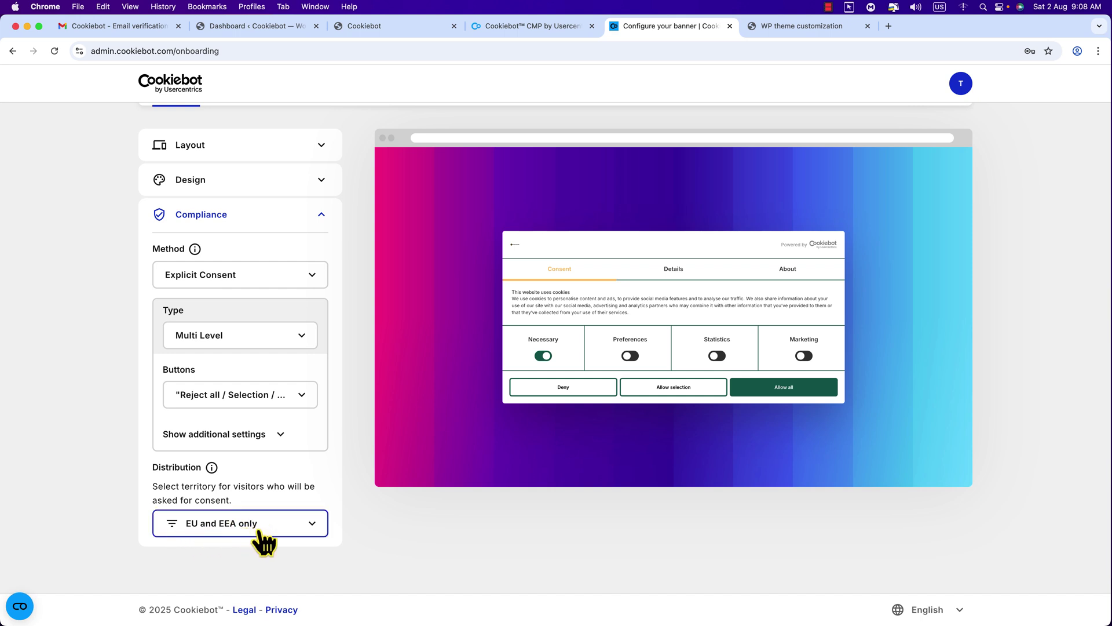
click(322, 536)
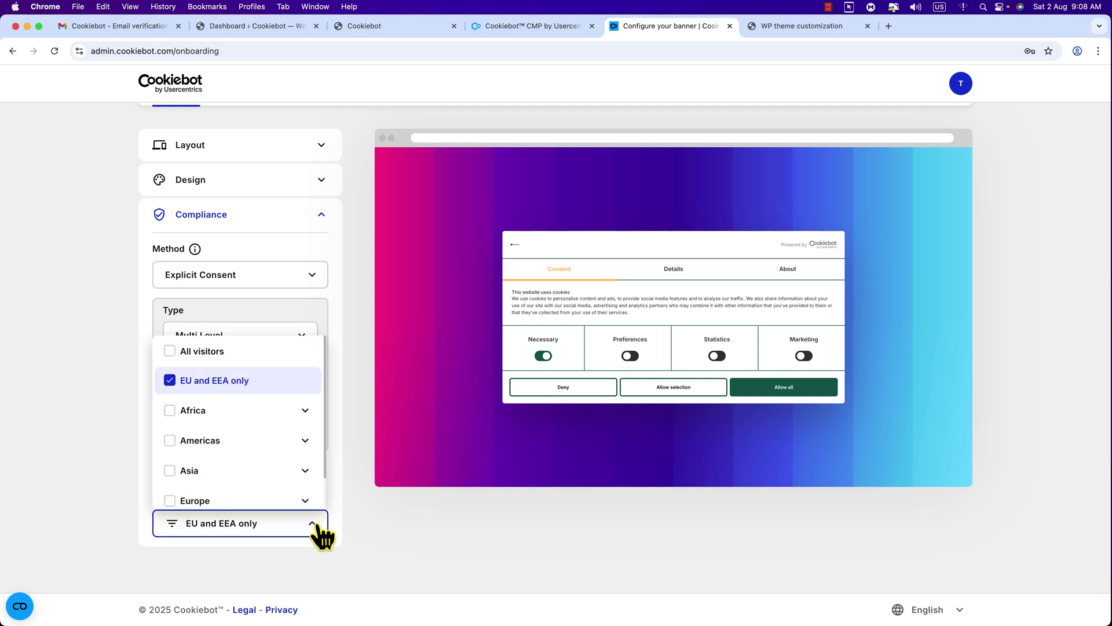
scroll(268, 442, down, 1)
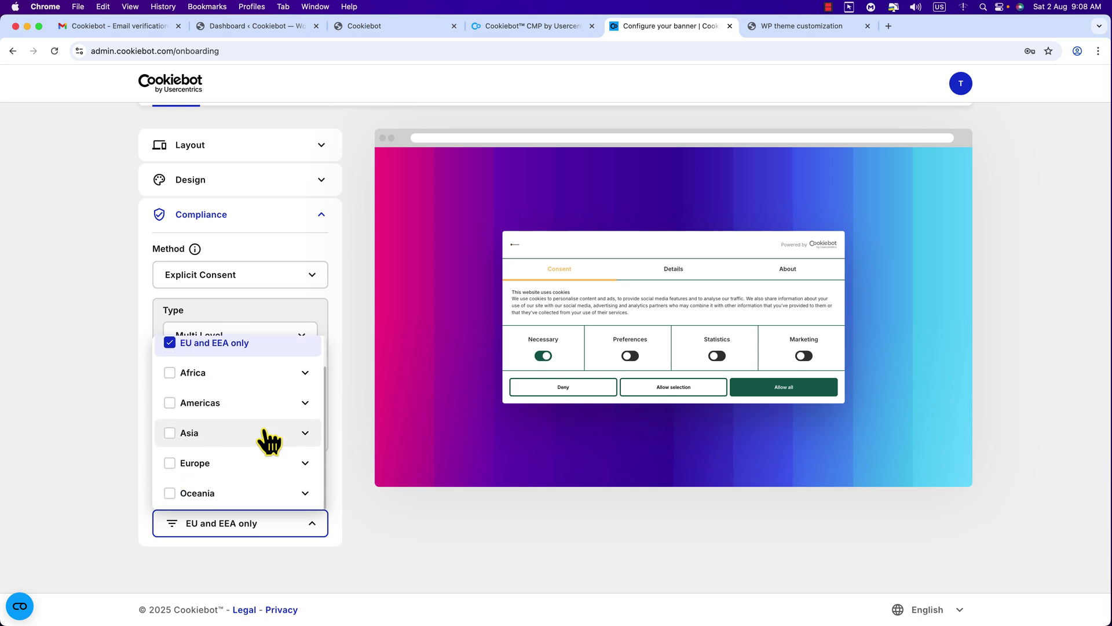
scroll(269, 460, up, 1)
scroll(268, 463, down, 1)
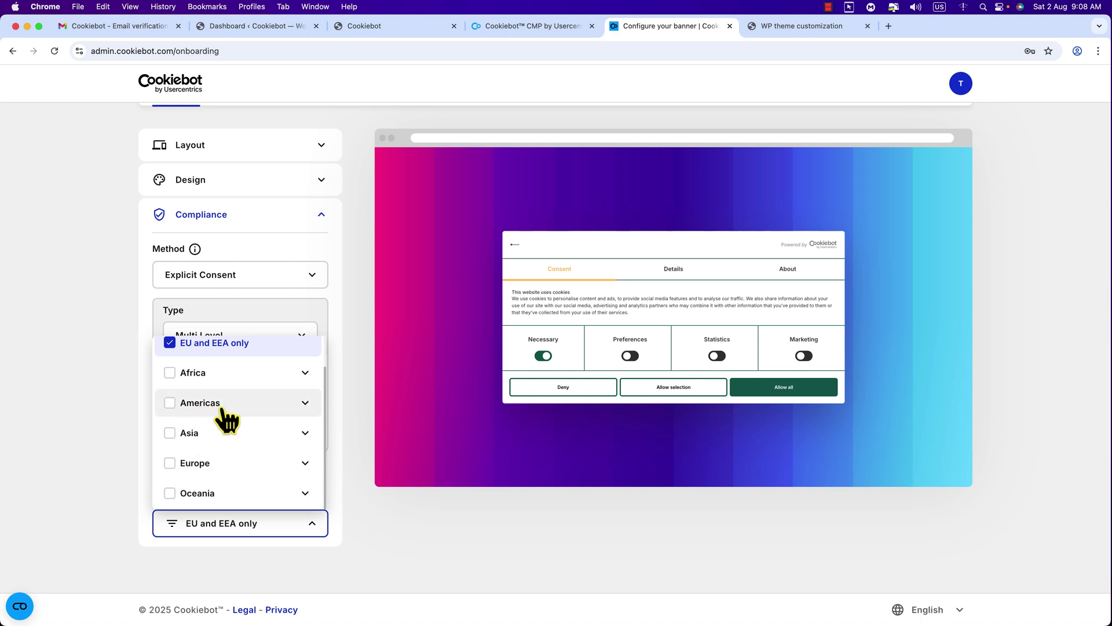
scroll(218, 400, up, 1)
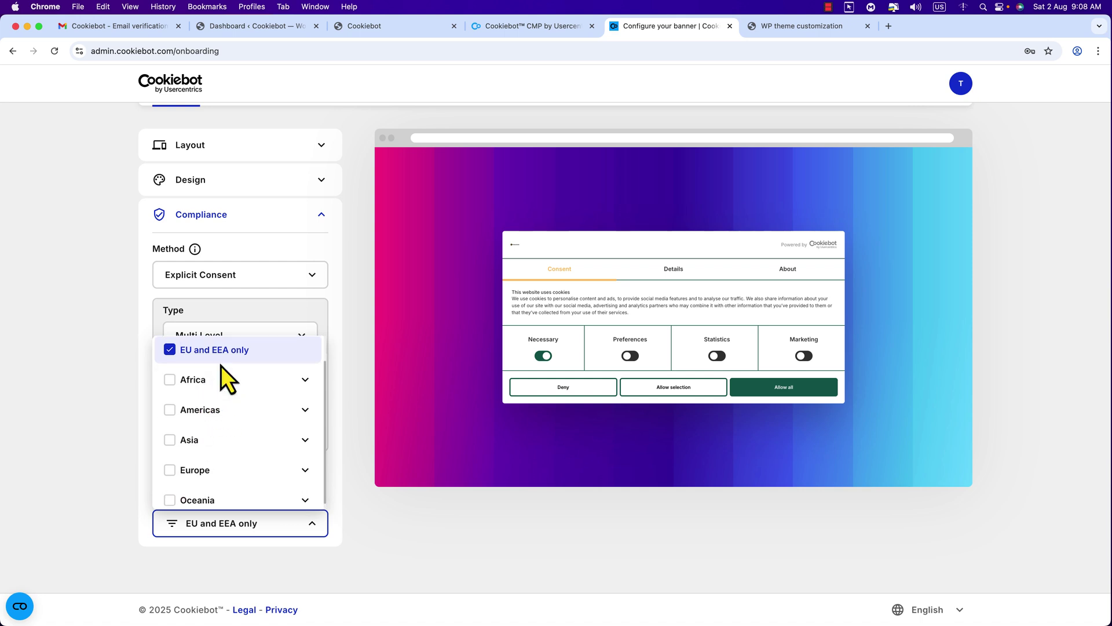
scroll(255, 373, up, 1)
scroll(249, 377, up, 3)
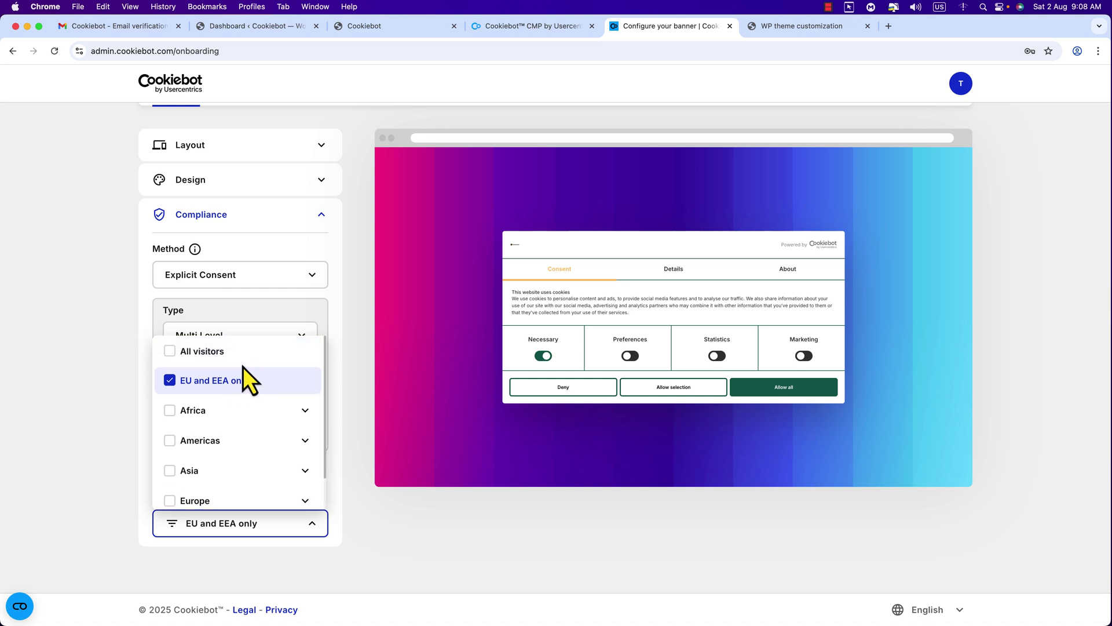
click(171, 352)
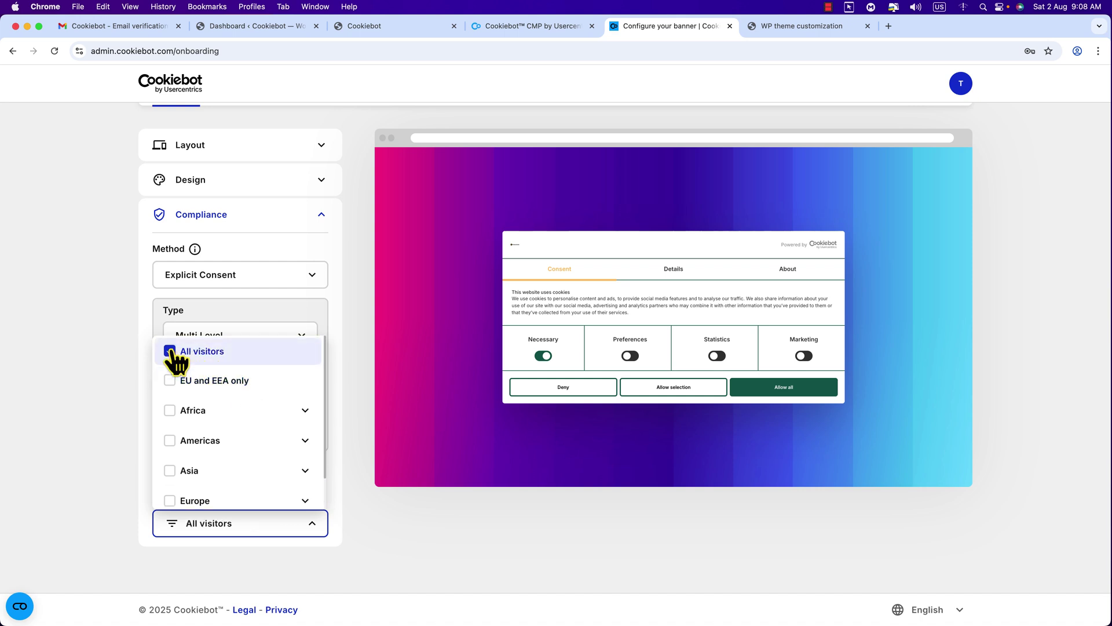
click(339, 328)
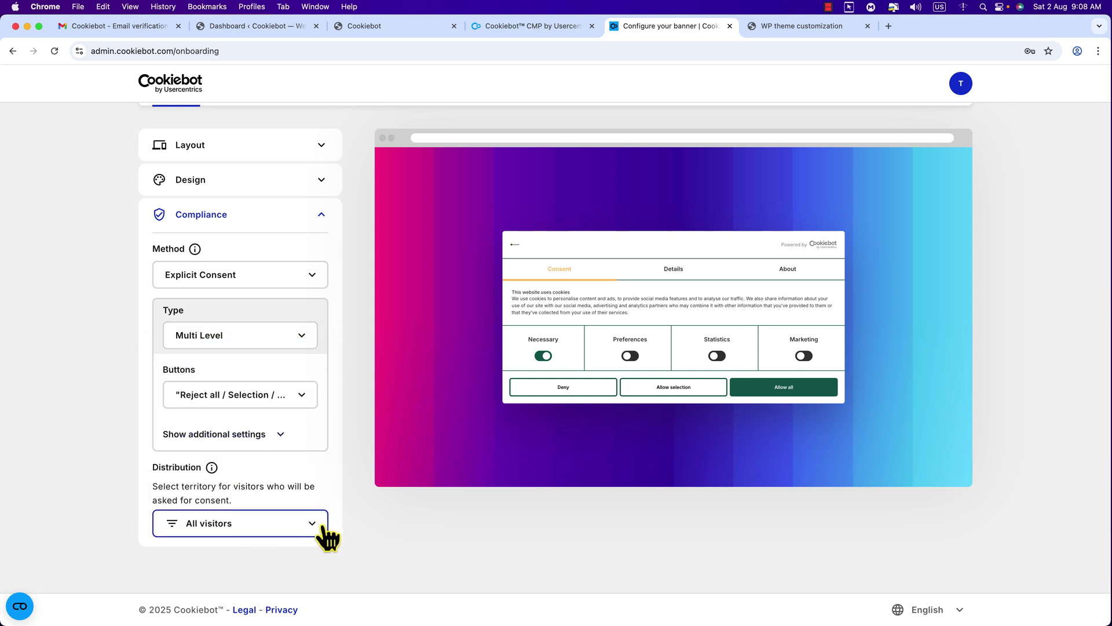
scroll(342, 480, up, 5)
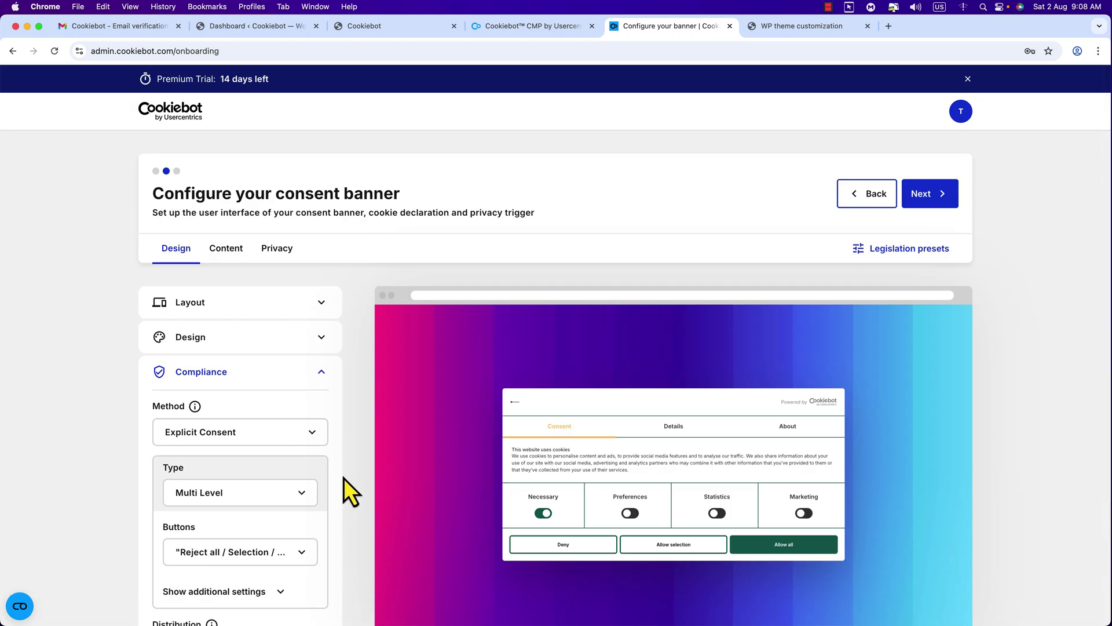
- Open the banner's content settings and change the dialog heading to "This website uses cookies for privacy plicy"
click(229, 250)
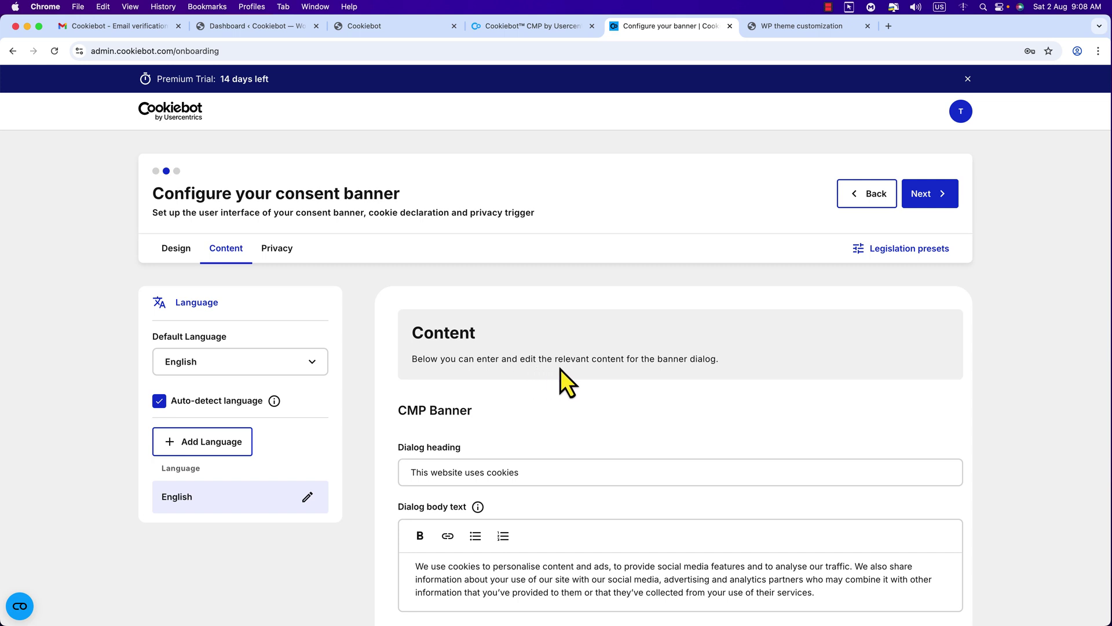
scroll(703, 372, down, 3)
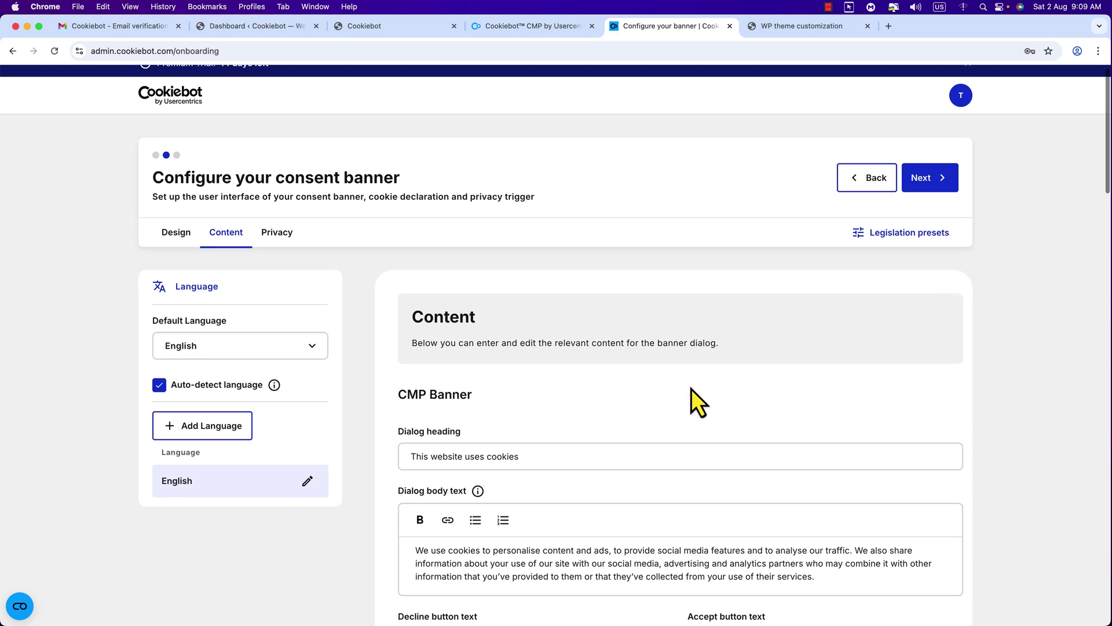
click(547, 395)
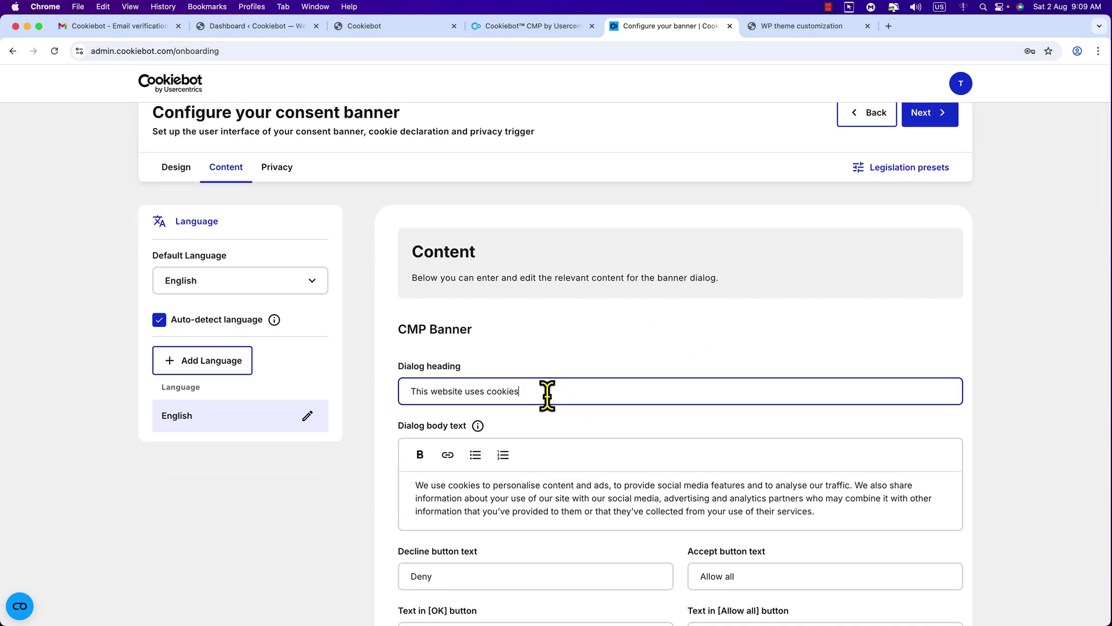
text(for privacy plicy)
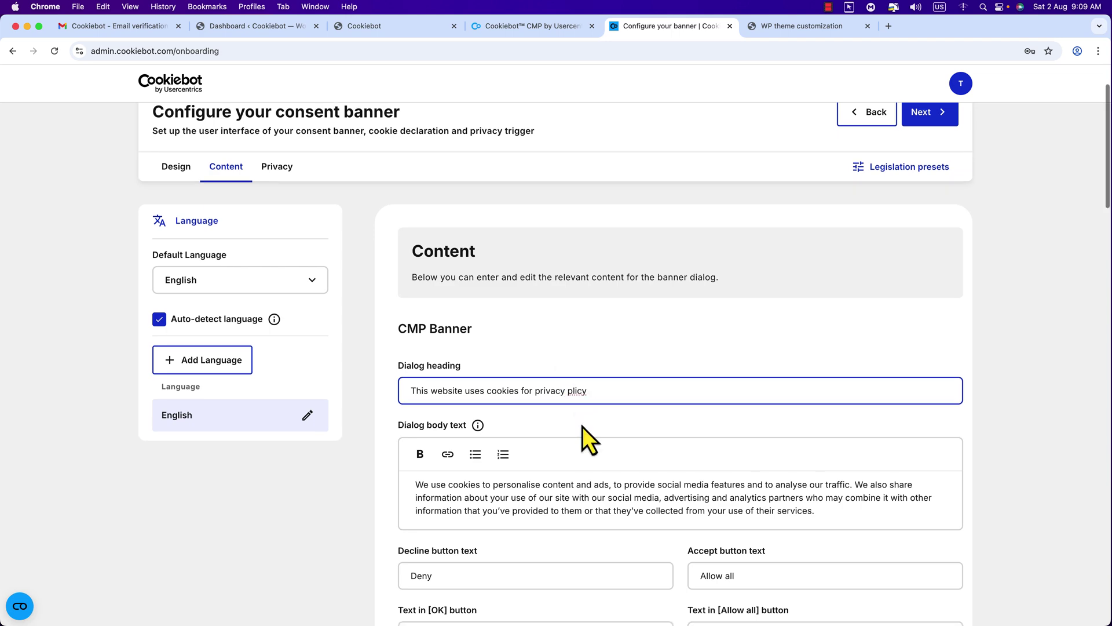
- Review the remaining banner content, including the category titles and introductions for necessary, statistics, preference and marketing cookies
scroll(579, 423, down, 15)
scroll(663, 540, down, 4)
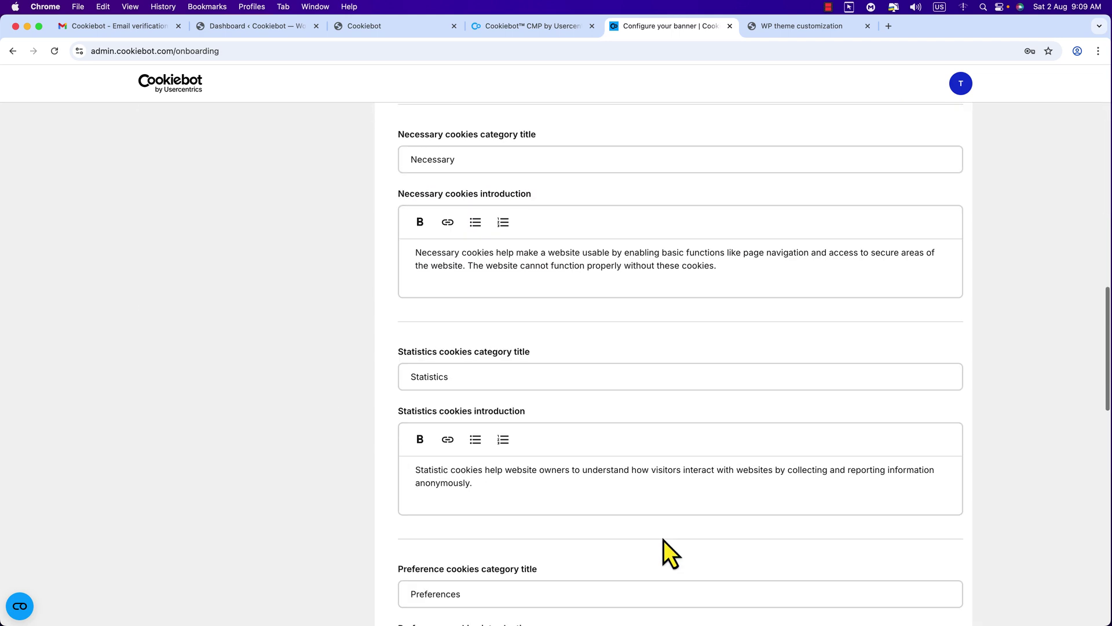
scroll(662, 540, down, 2)
scroll(663, 539, down, 10)
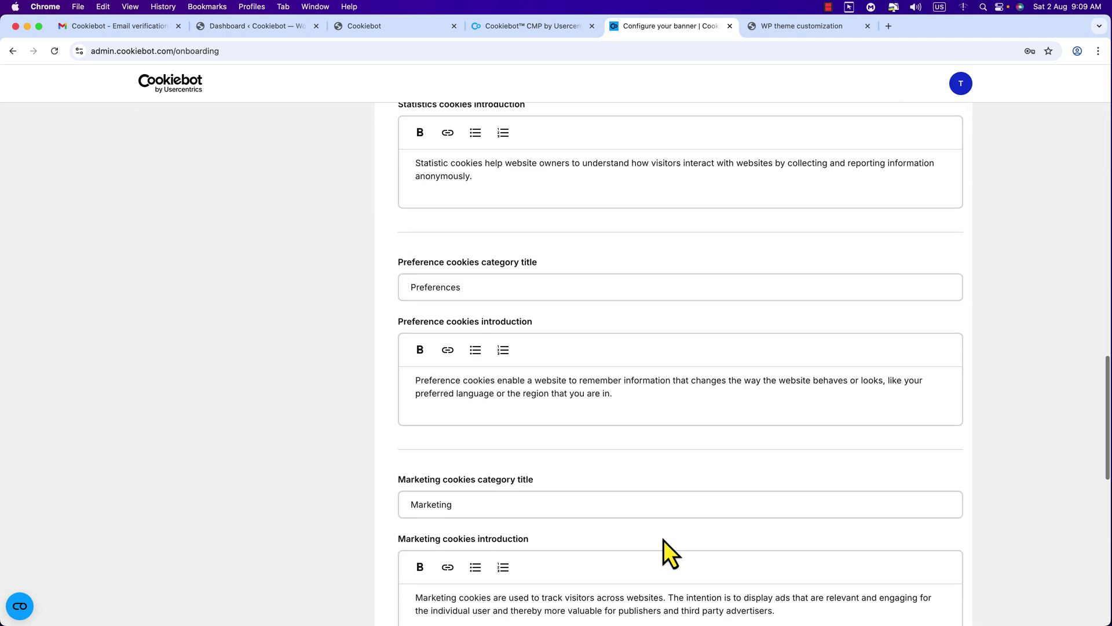
click(662, 535)
scroll(663, 536, down, 5)
scroll(662, 538, up, 20)
scroll(663, 540, up, 15)
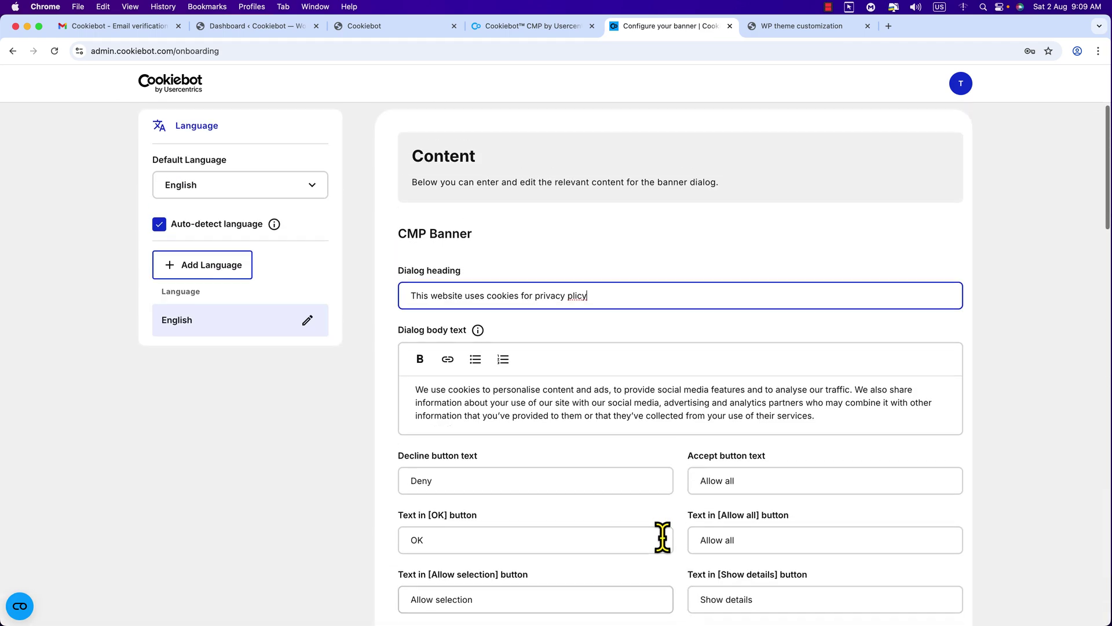
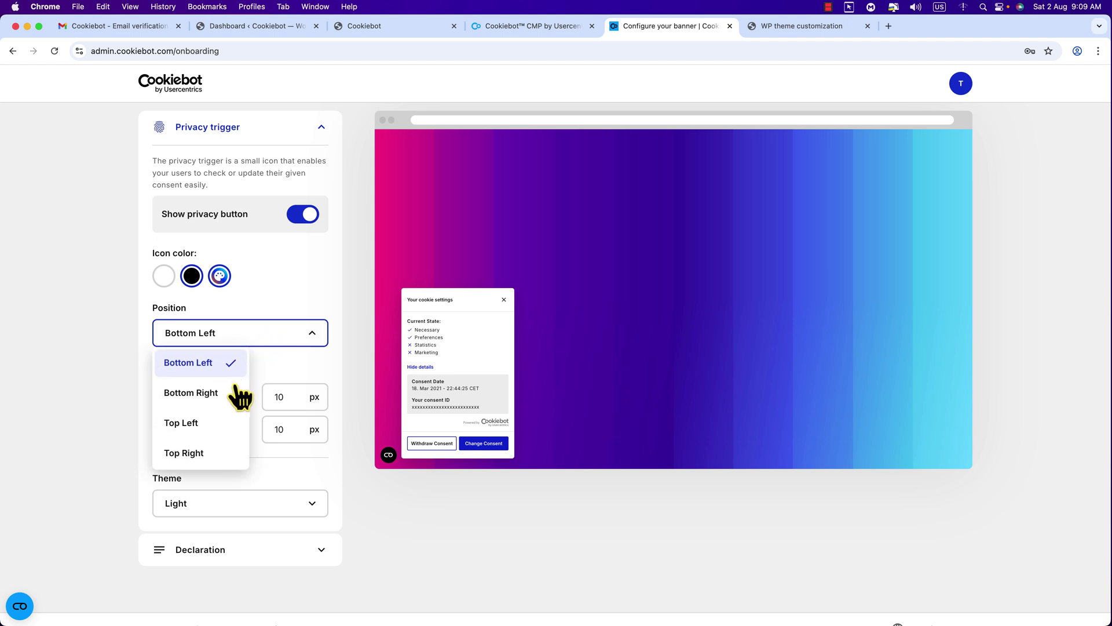
- Try the Bottom Right and Top Left positions for the privacy trigger and return it to Bottom Left
click(223, 393)
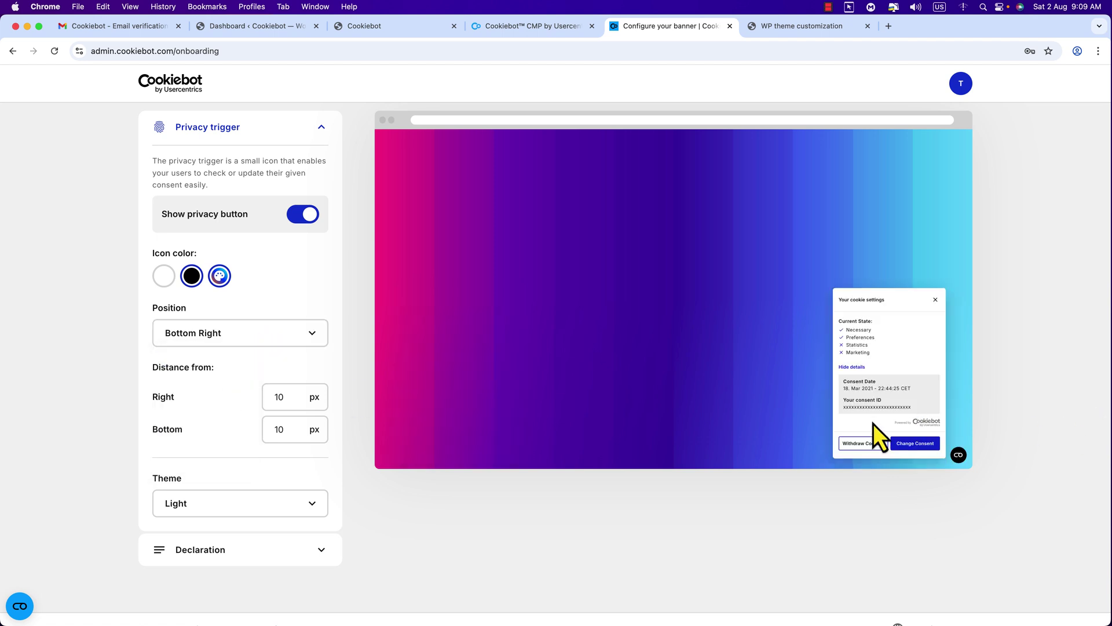
click(296, 342)
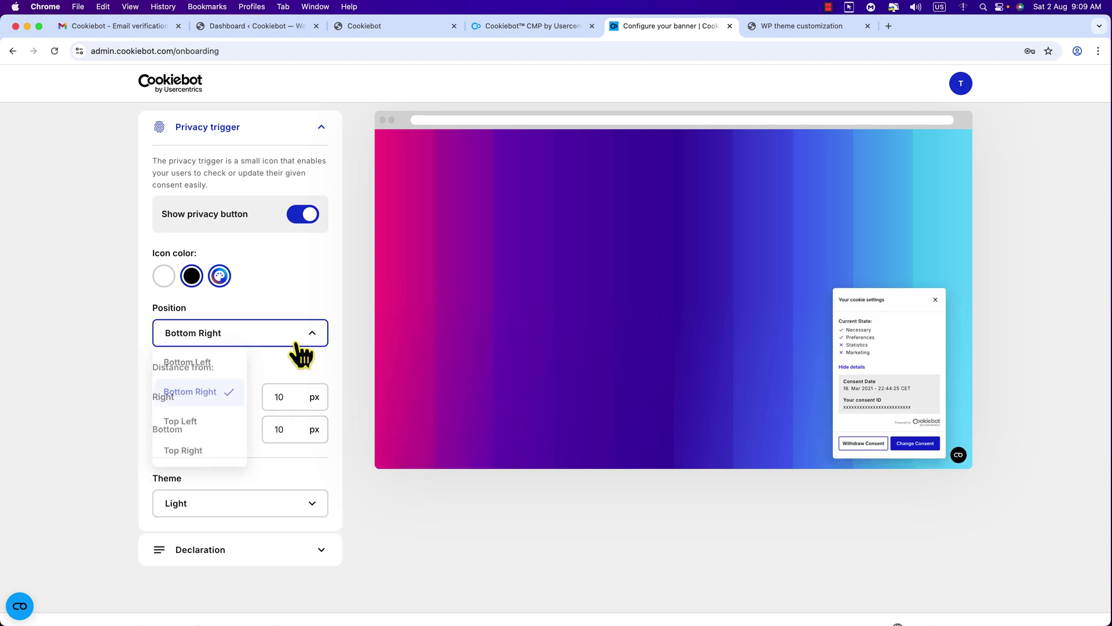
click(227, 423)
click(256, 344)
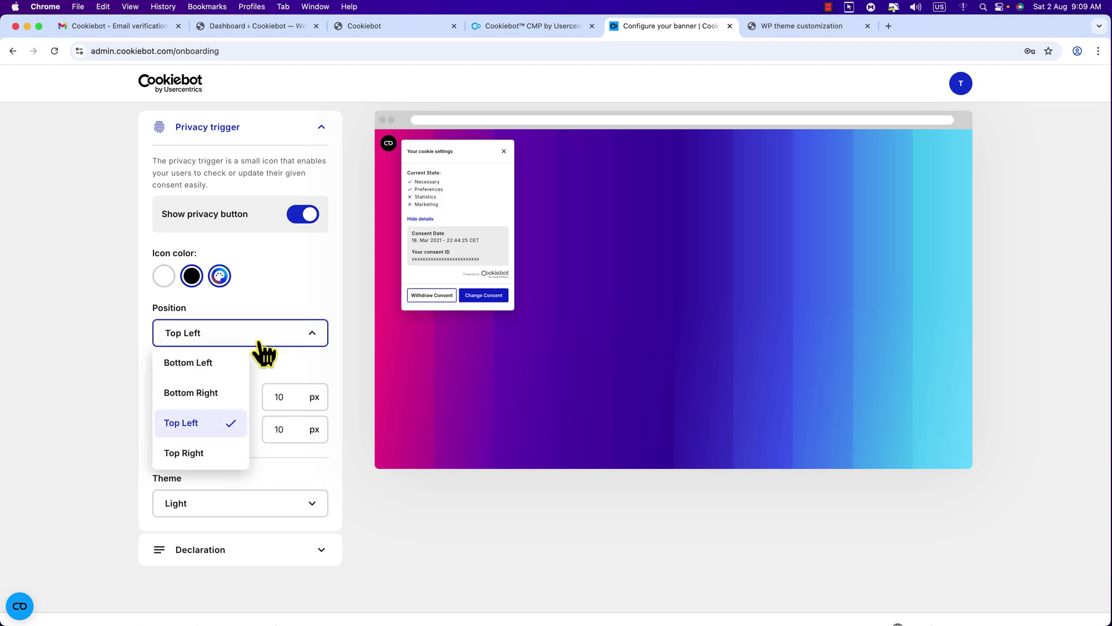
click(230, 362)
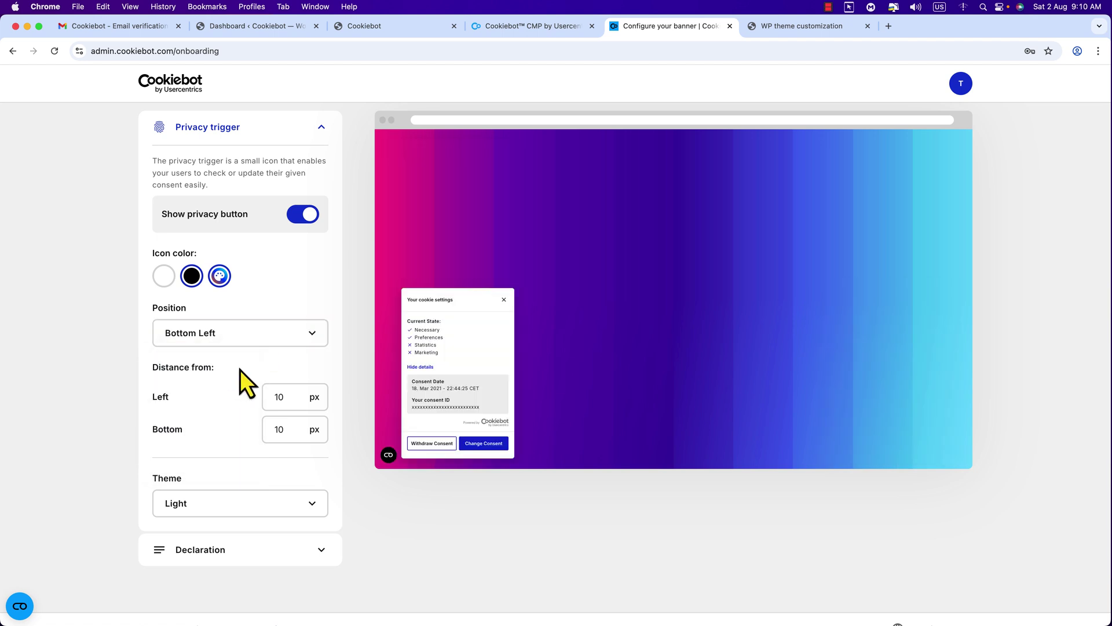
- Try left and bottom distances of 100 px for the privacy trigger and restore both to 10 px
click(281, 396)
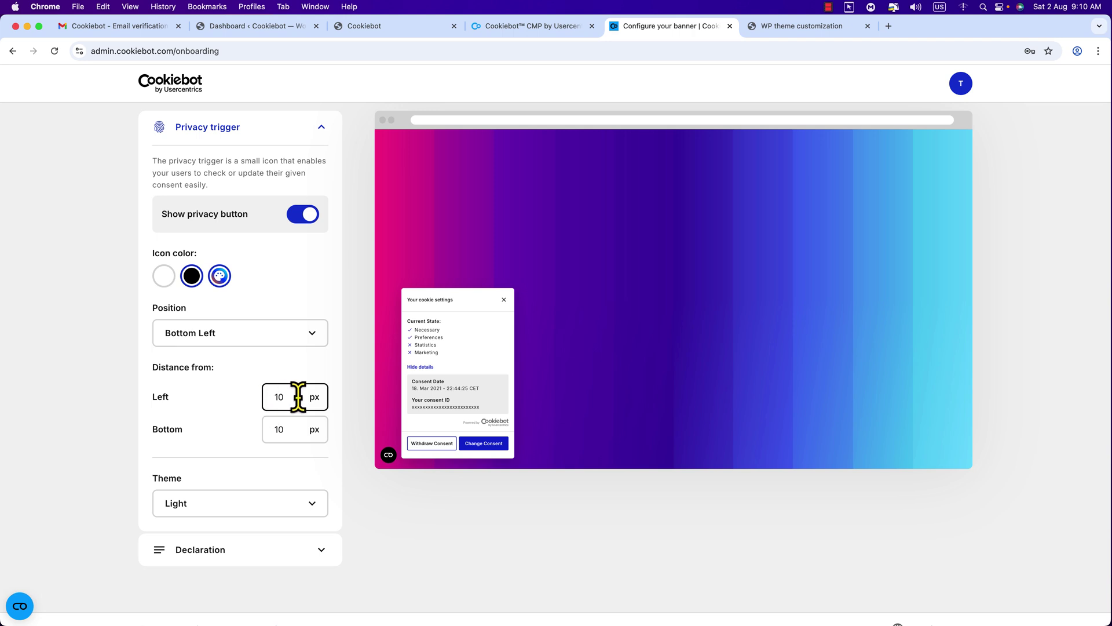
click(280, 396)
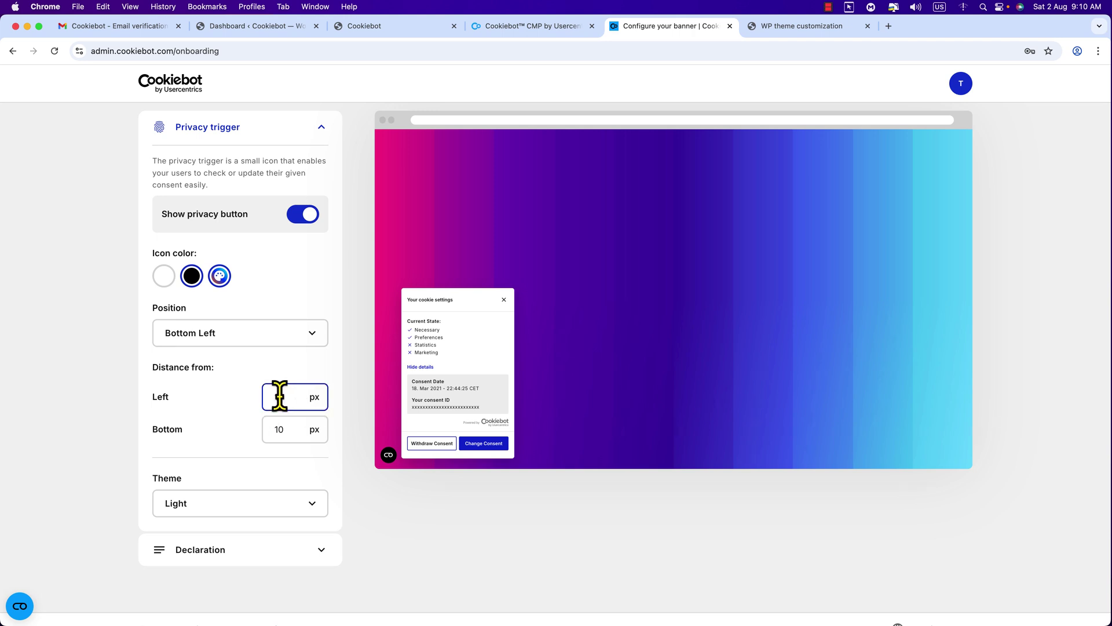
text(0)
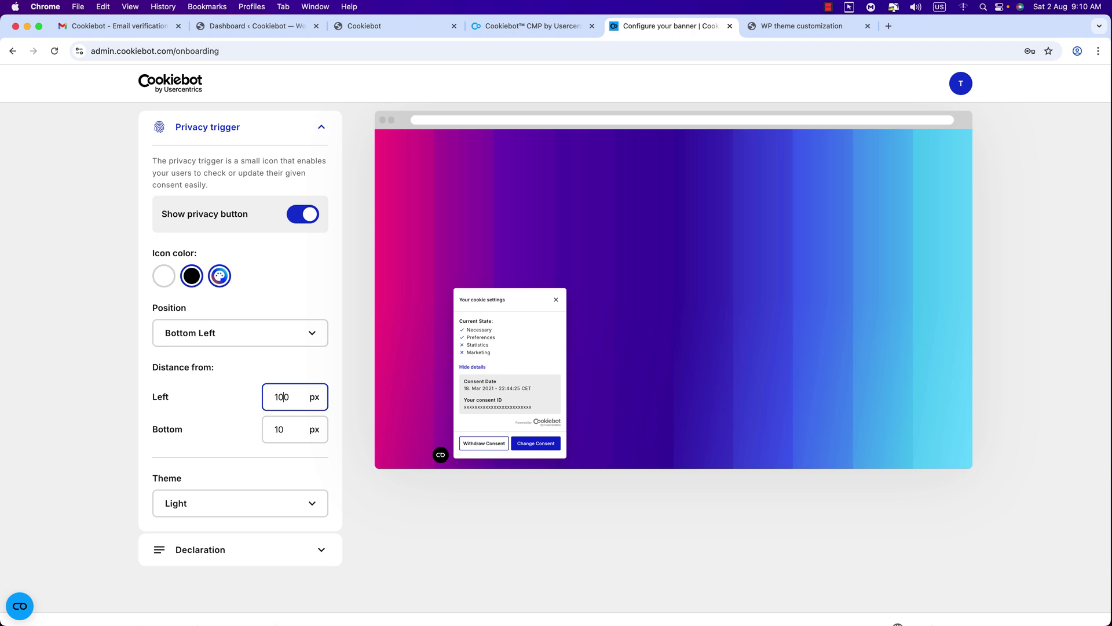
click(281, 429)
text(00)
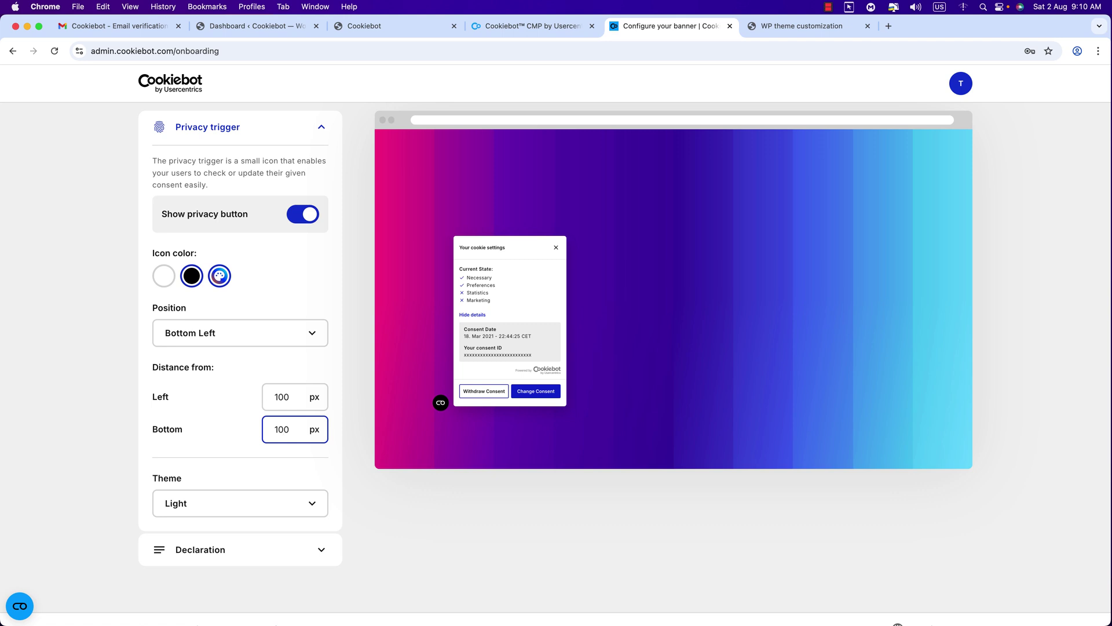
key(BackSpace)
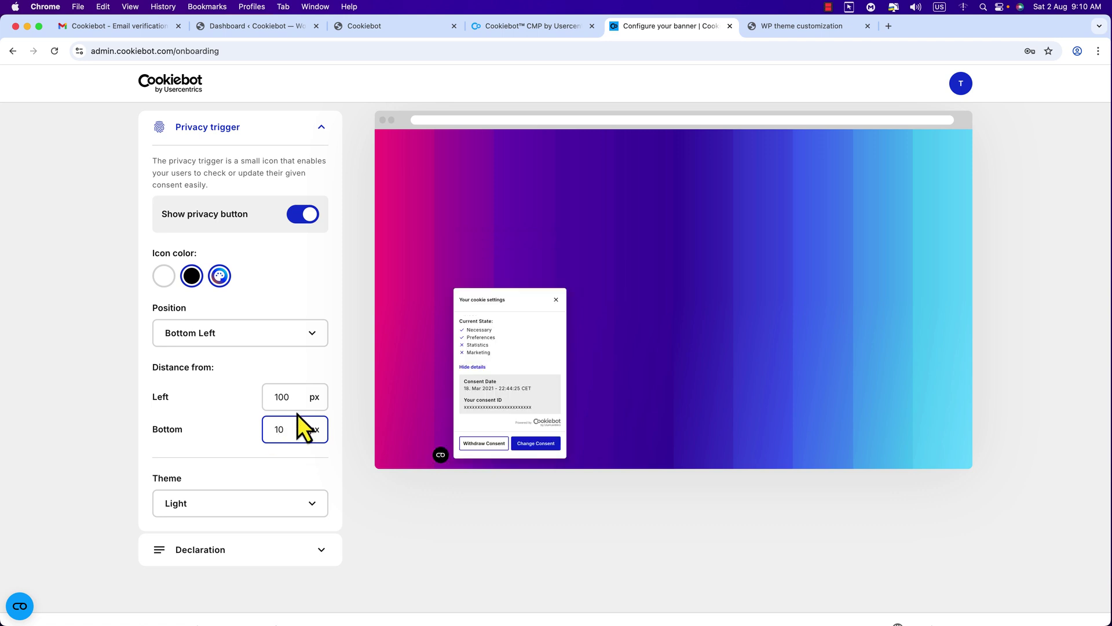
click(292, 395)
key(BackSpace)
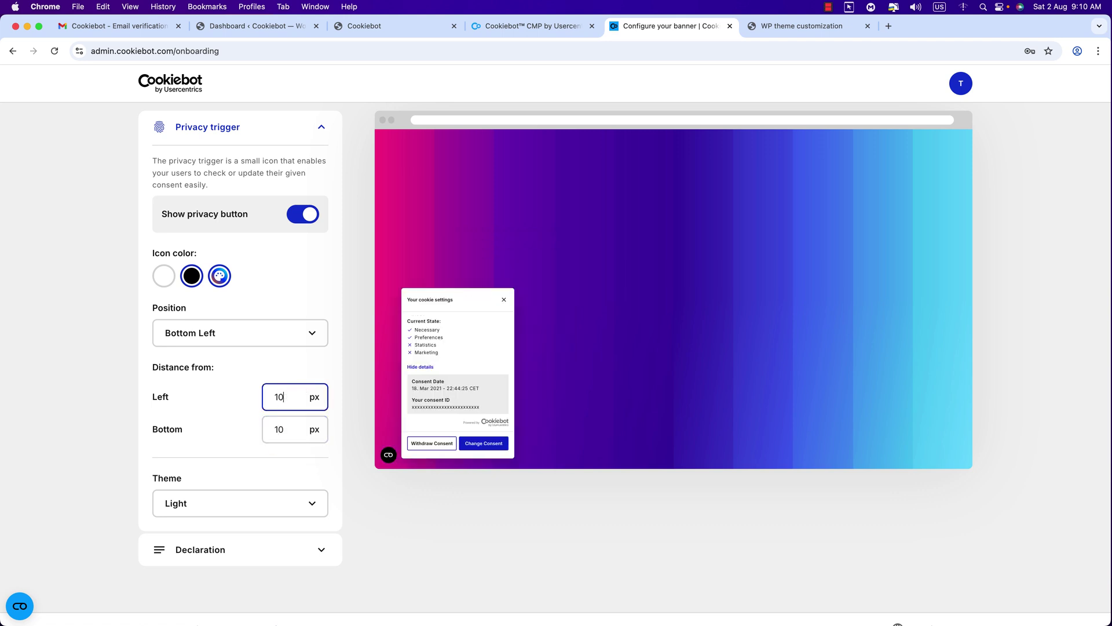
- Preview the Dark theme for the privacy trigger and set its theme to Custom
scroll(292, 448, down, 1)
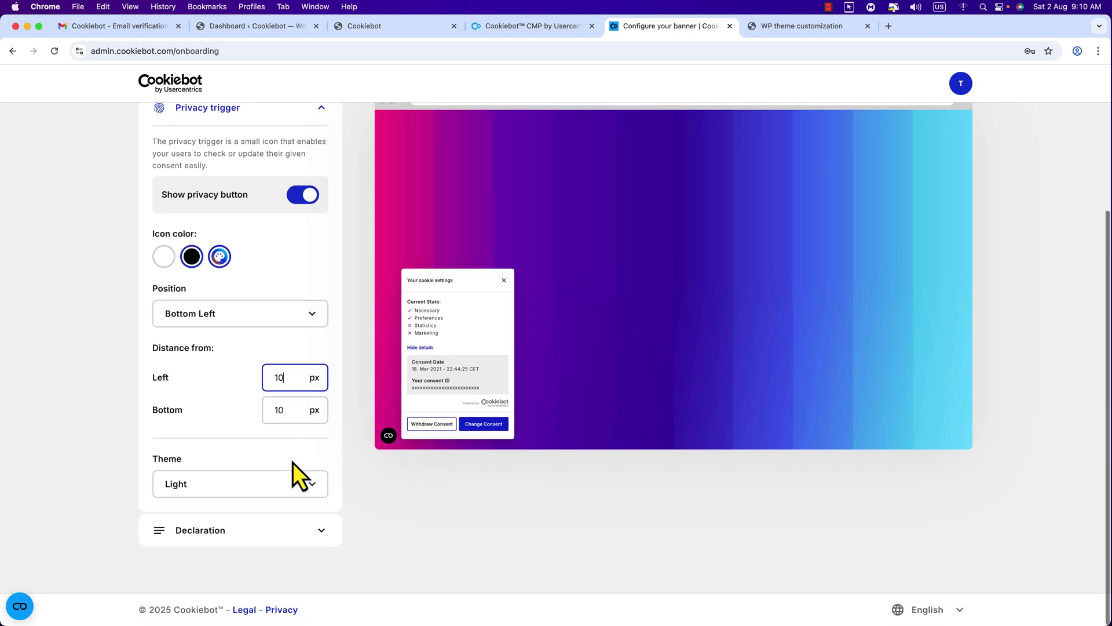
click(316, 492)
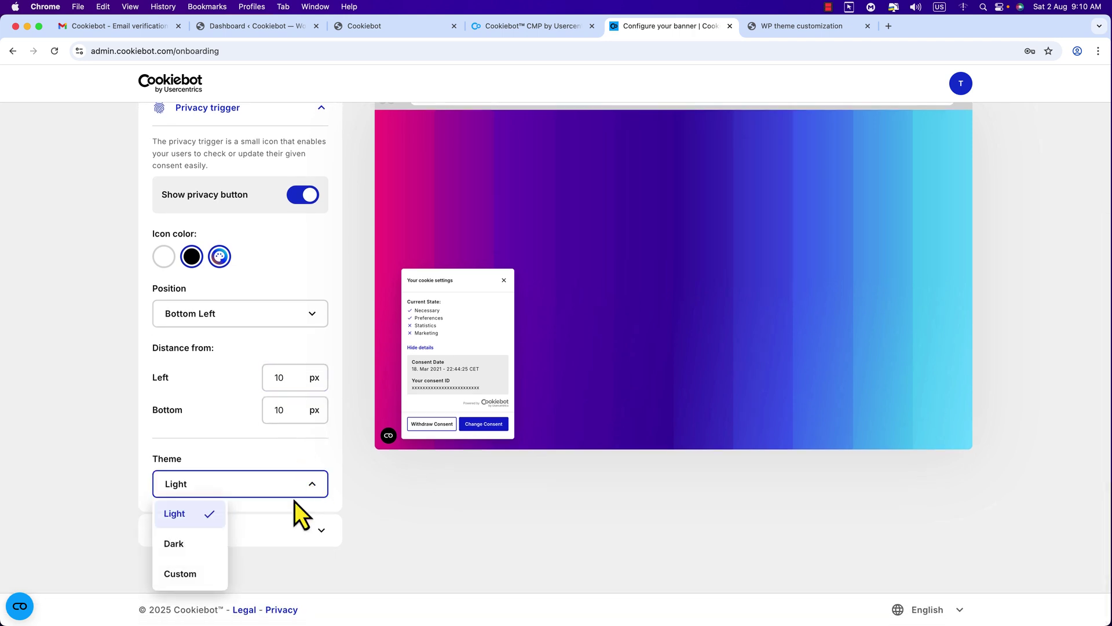
click(190, 547)
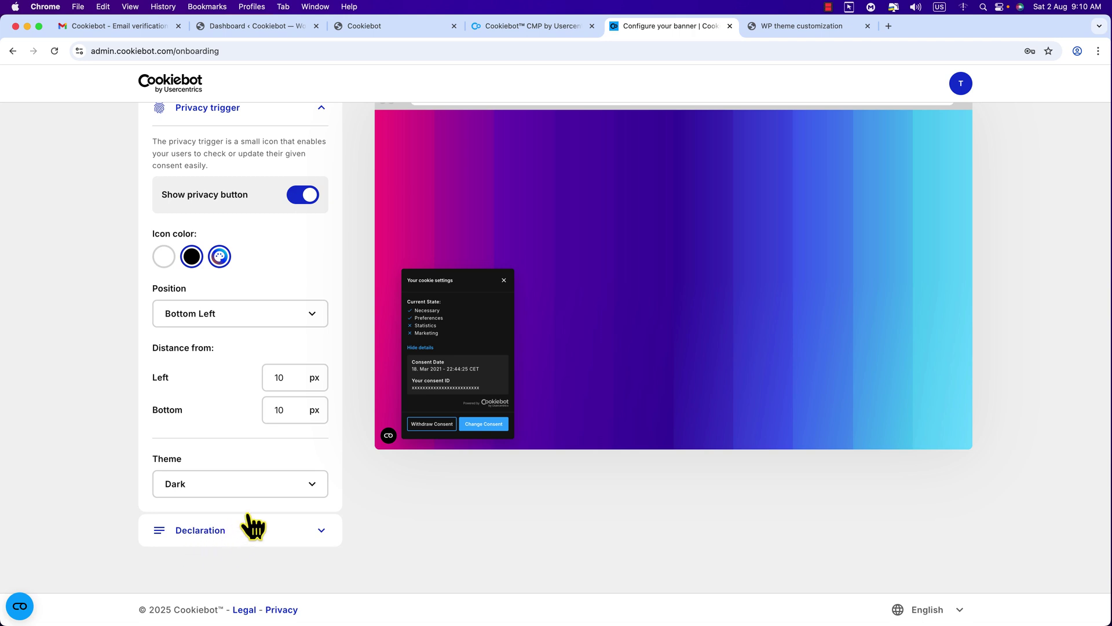
click(318, 491)
click(198, 576)
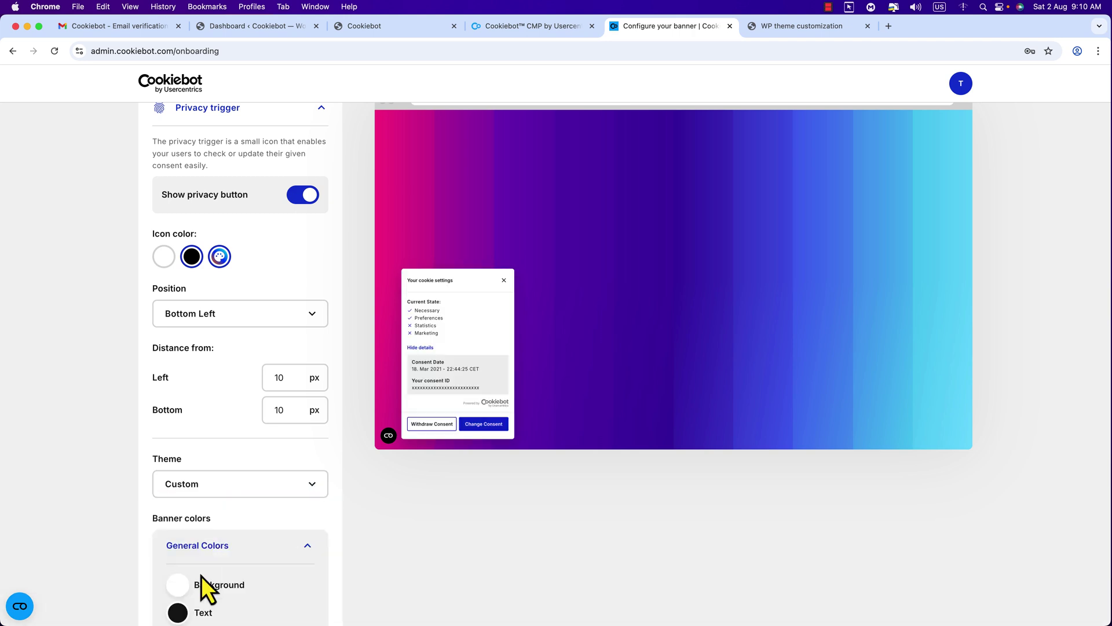
- Set the highlight color in the privacy trigger's general colors to the HEX value #FFBD59
scroll(400, 479, down, 5)
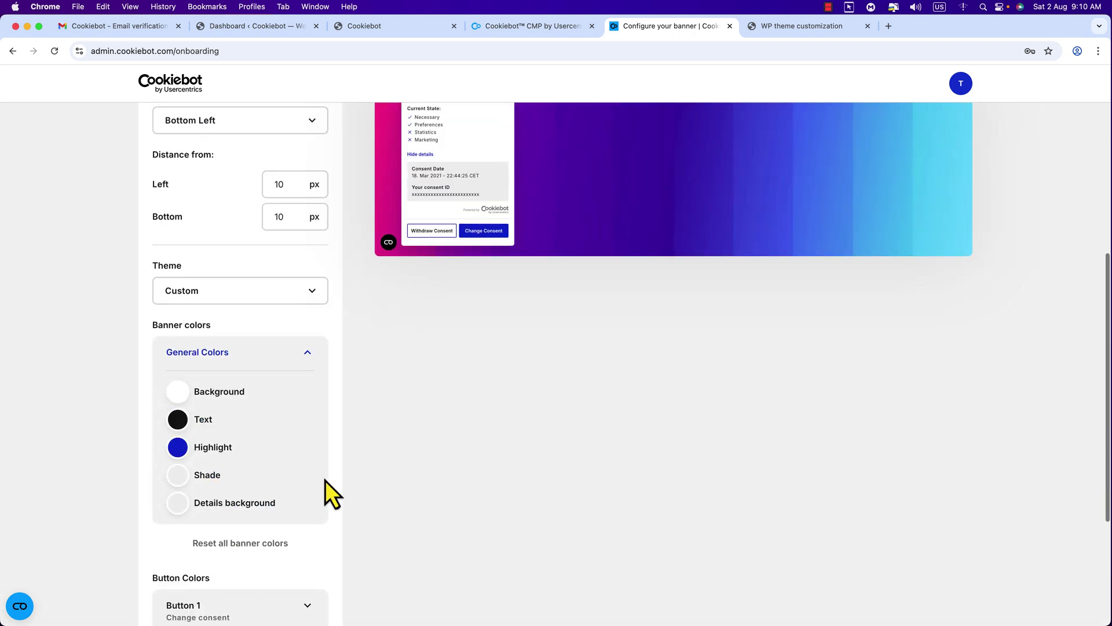
scroll(324, 481, up, 2)
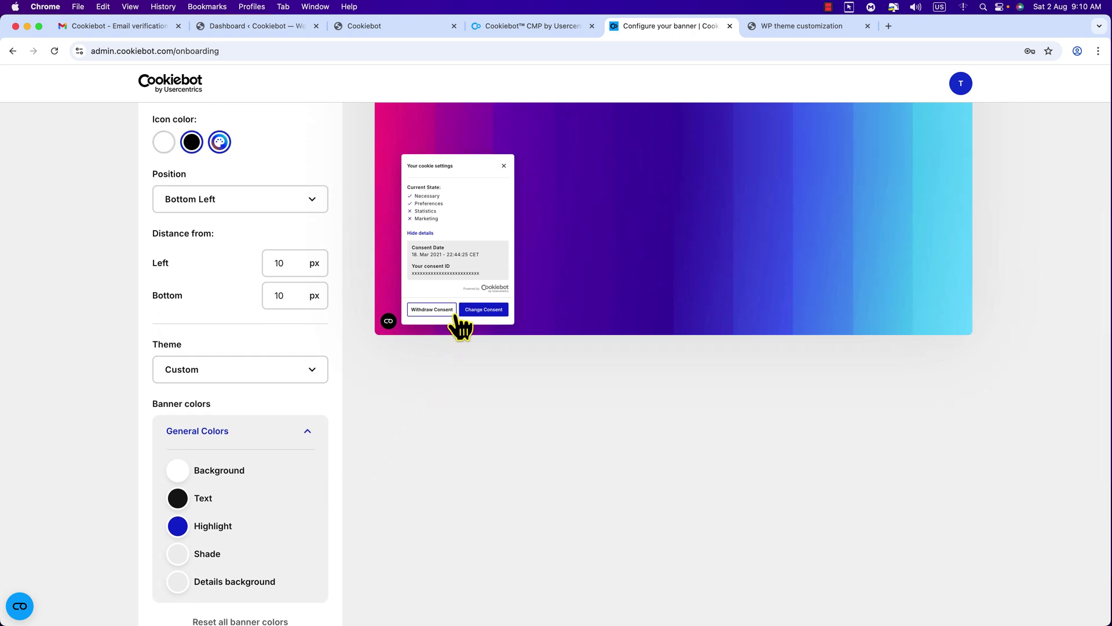
scroll(344, 400, down, 1)
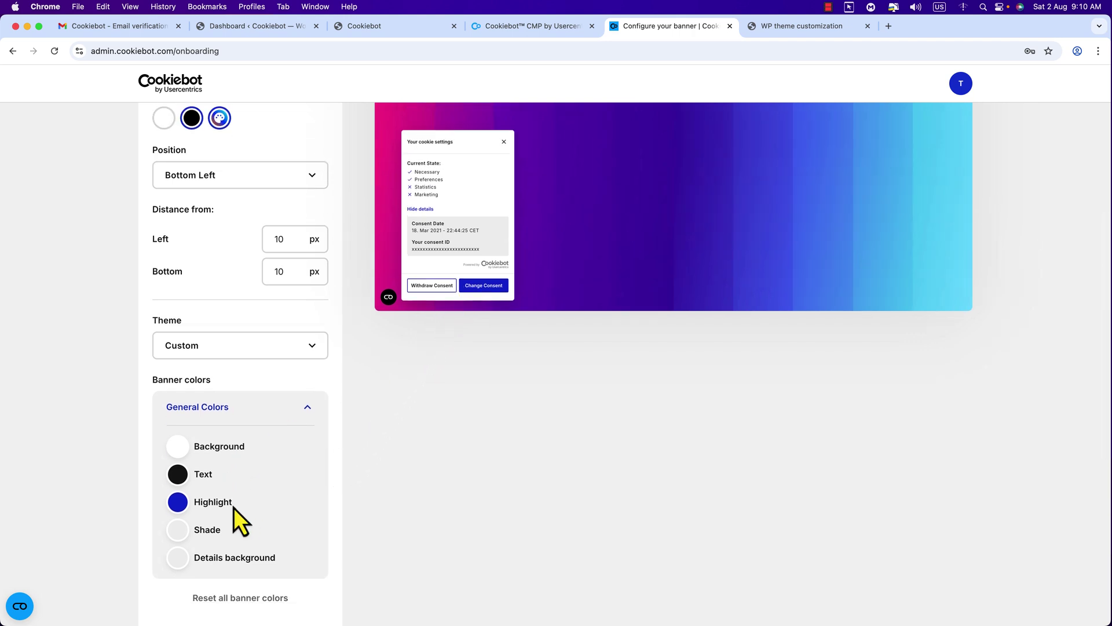
click(180, 505)
click(278, 490)
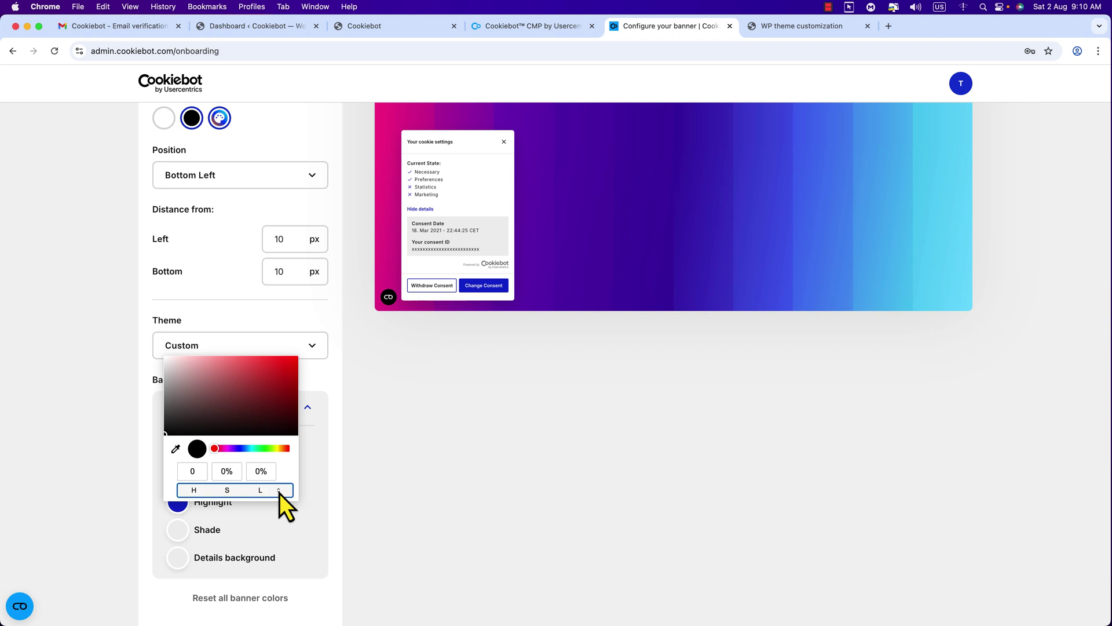
click(278, 490)
text(#FFBD59)
click(279, 490)
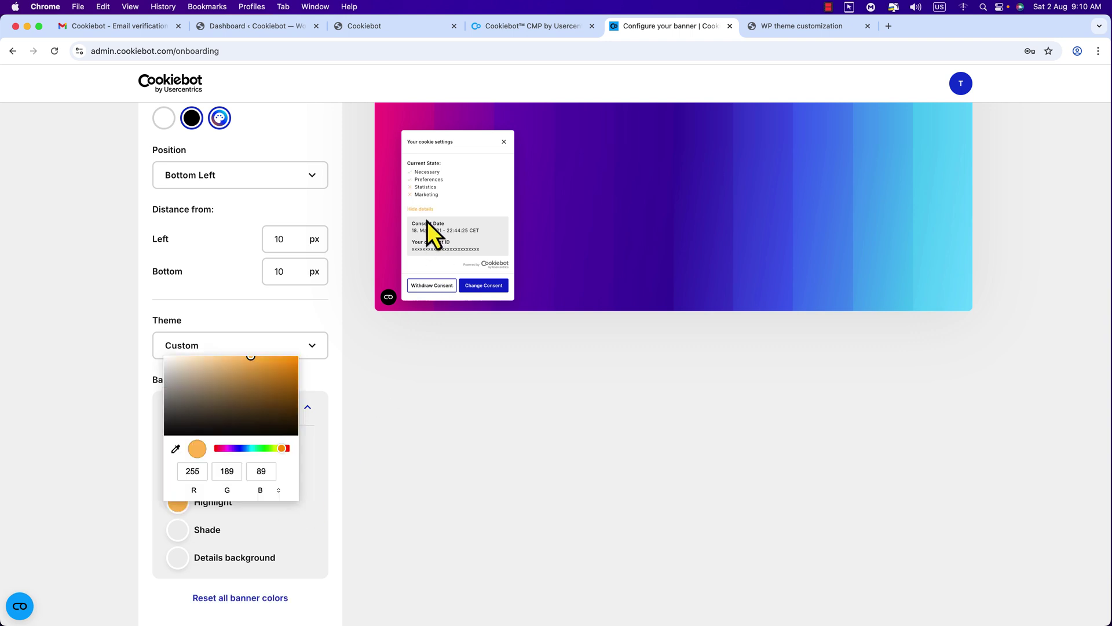
click(315, 499)
- Set the background color of the privacy trigger's Button 1 (Change consent) to the HEX value 115E4F
scroll(315, 499, down, 5)
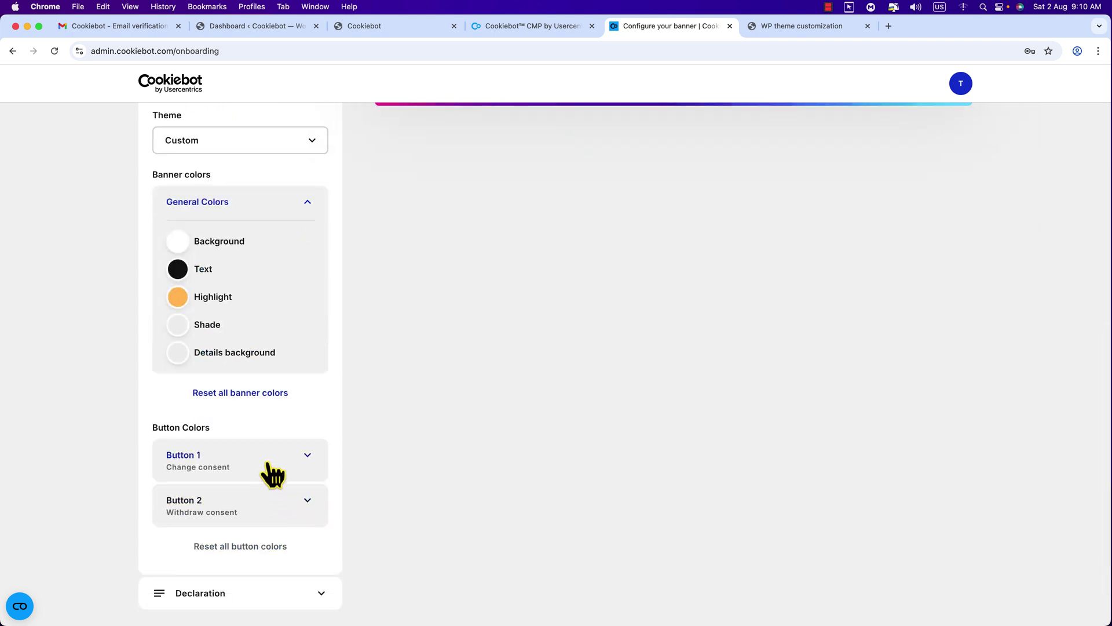
scroll(284, 463, up, 7)
scroll(290, 453, down, 4)
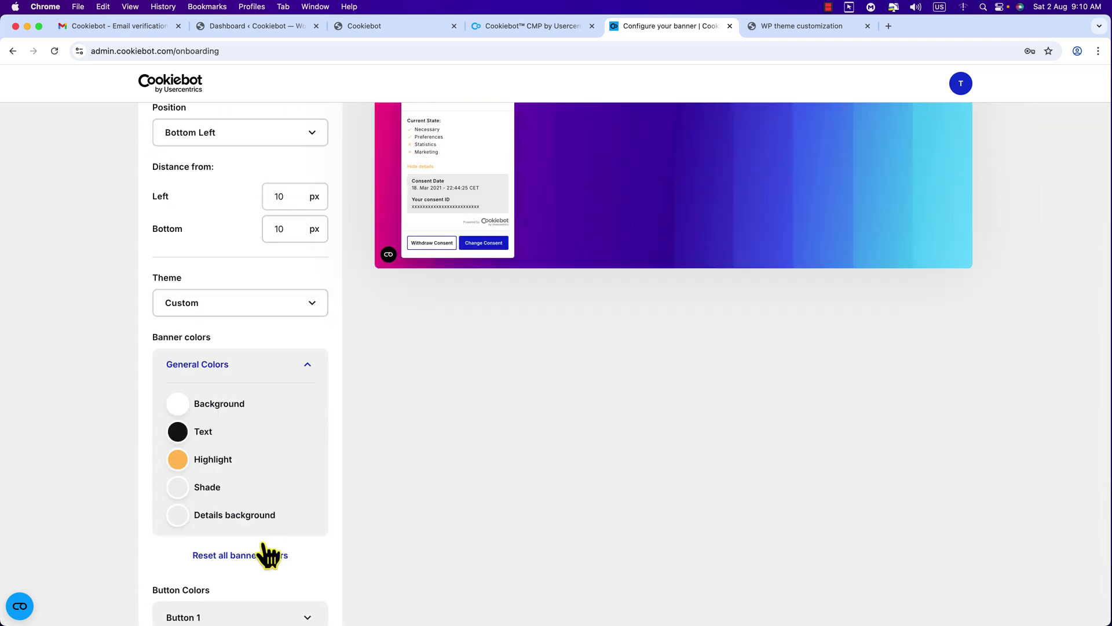
scroll(264, 545, down, 2)
click(263, 507)
scroll(261, 536, down, 4)
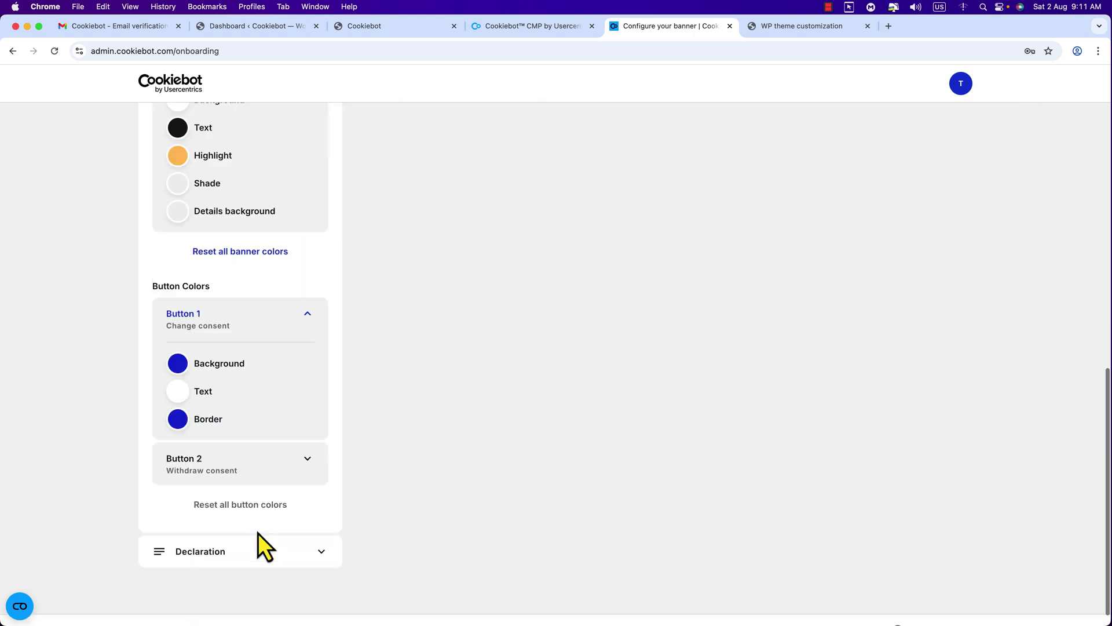
click(179, 363)
text(115E4F)
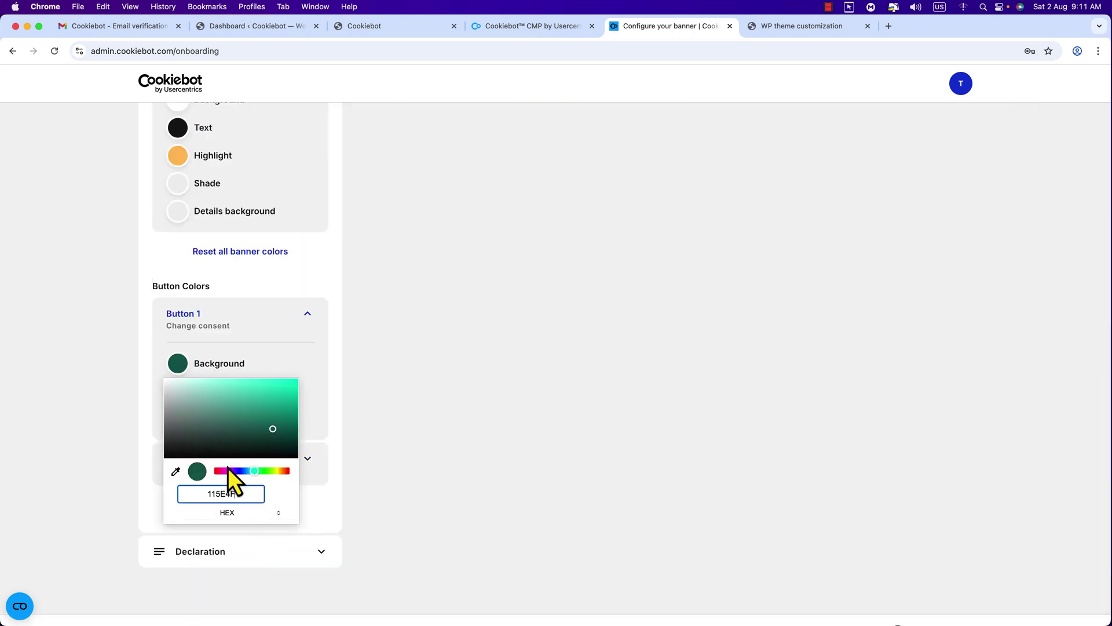
click(162, 366)
- Set the border of Button 1 (Change consent) to the same dark green as its background and check the preview
click(179, 423)
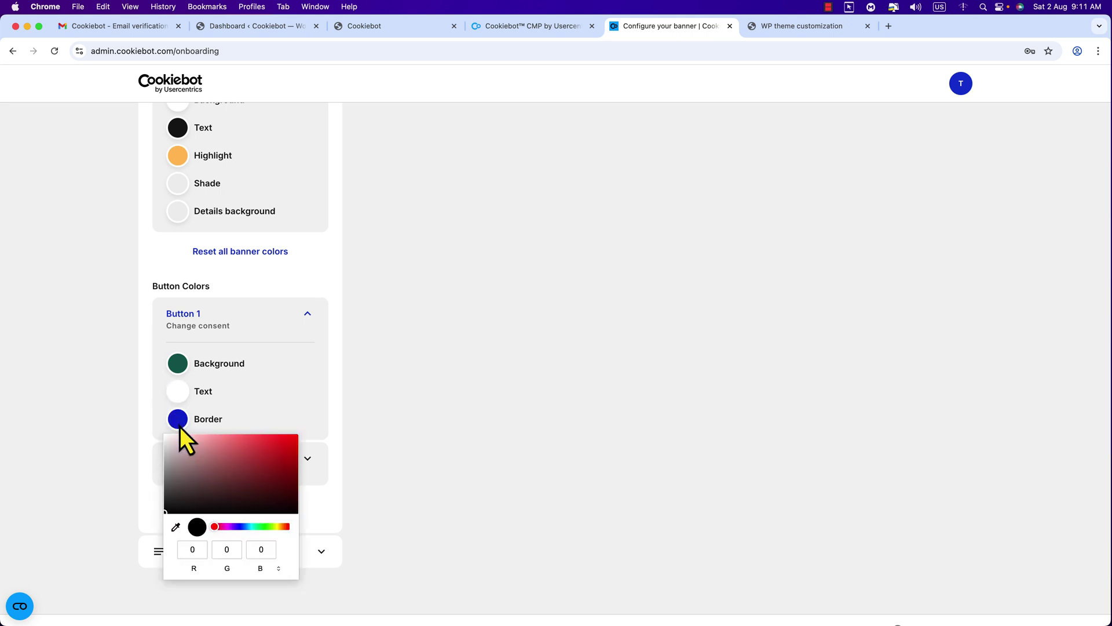
click(281, 572)
click(281, 572)
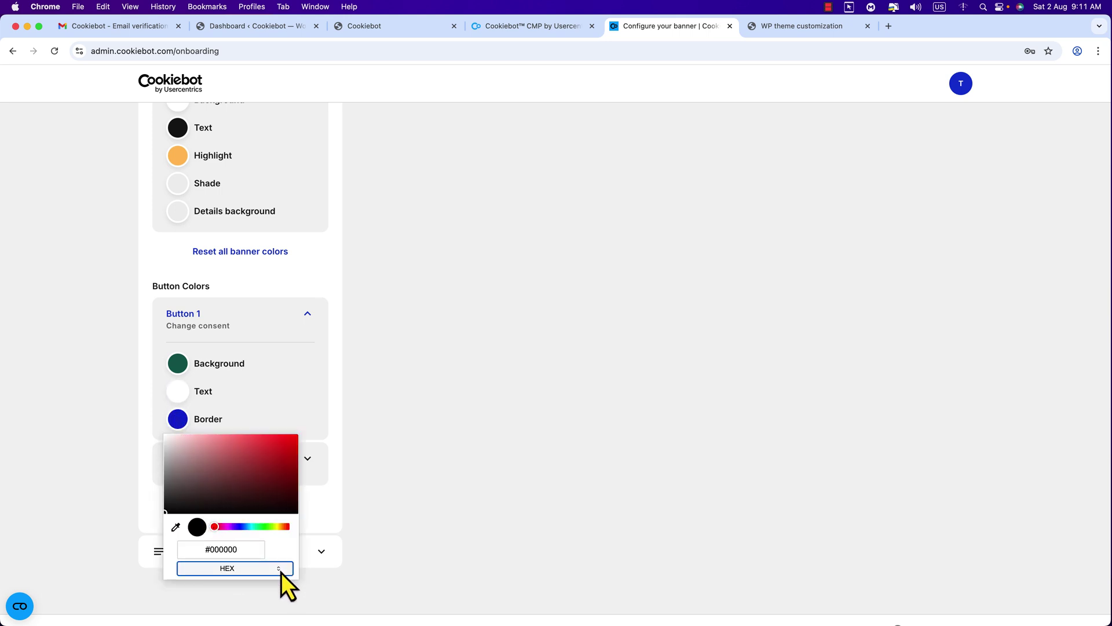
click(246, 552)
scroll(419, 424, up, 5)
scroll(452, 370, up, 2)
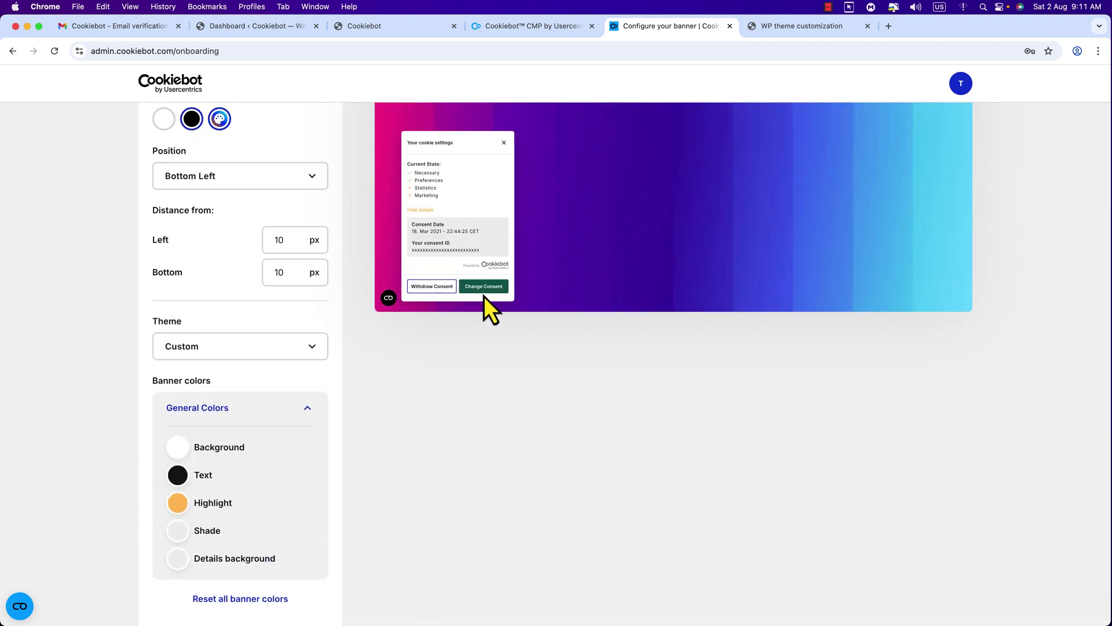
scroll(272, 446, down, 4)
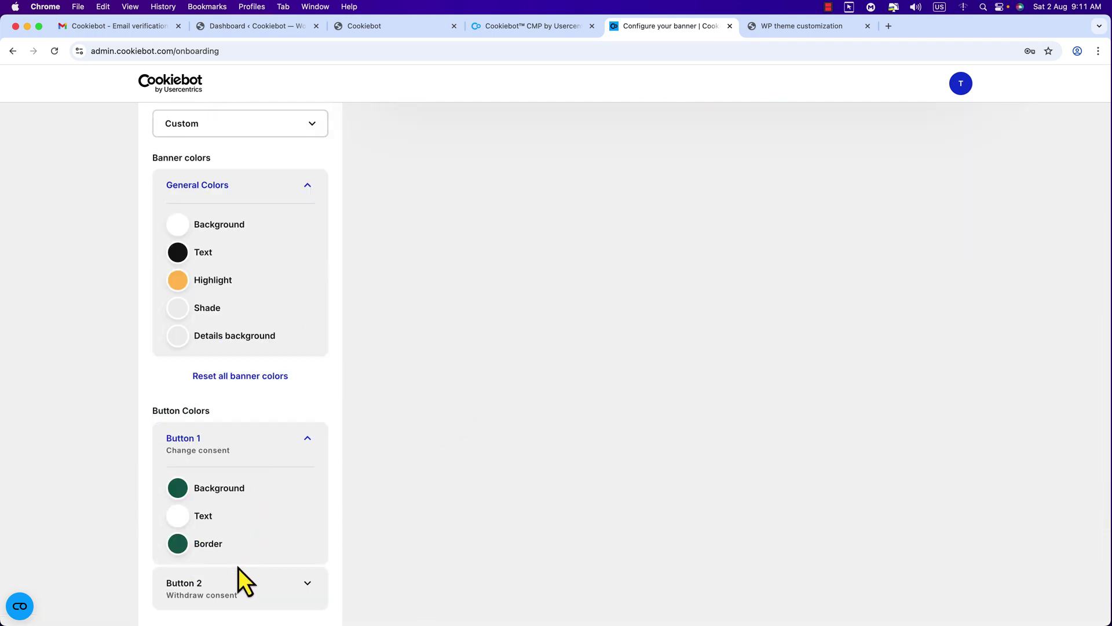
- Set the border of the privacy trigger's Button 2 (Withdraw consent) to the brand's dark green and check it in the preview
scroll(238, 568, down, 3)
click(249, 443)
click(181, 548)
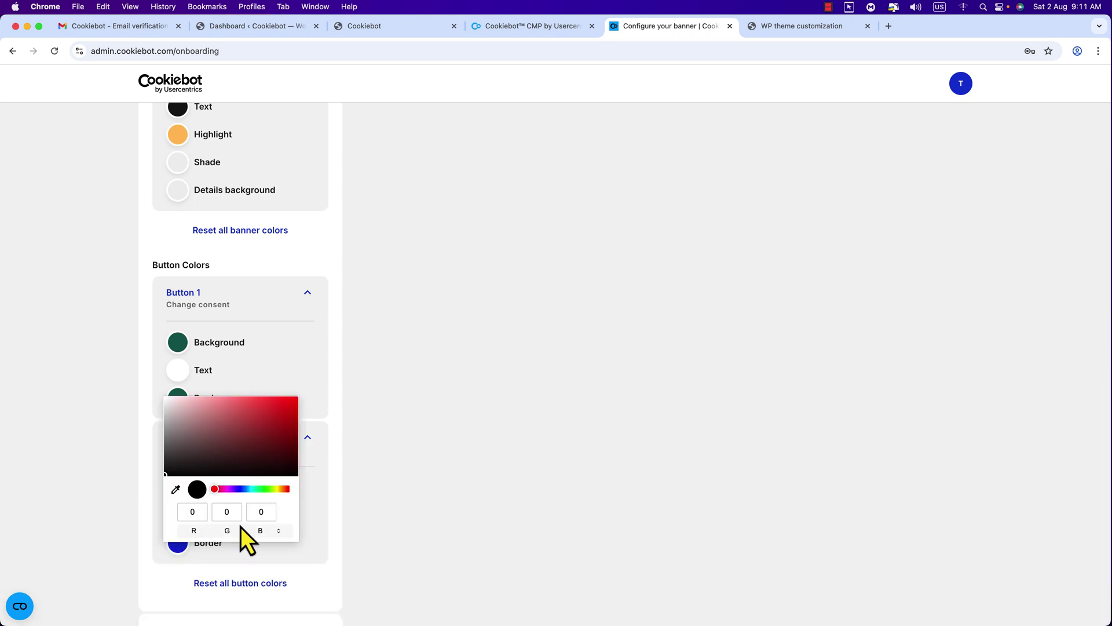
click(281, 535)
click(384, 521)
scroll(394, 521, up, 10)
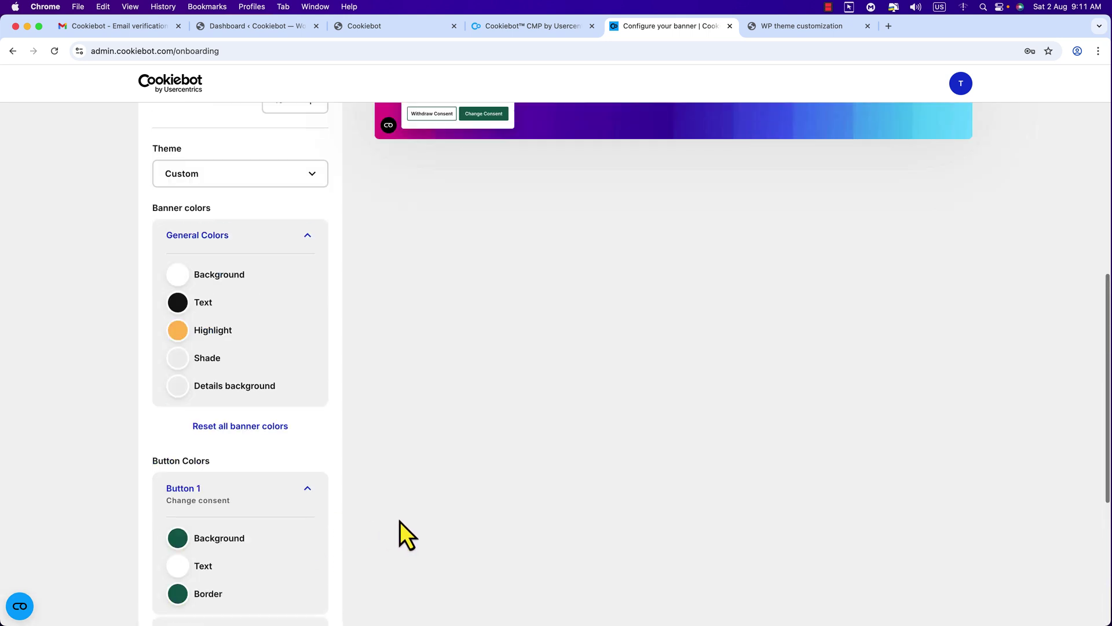
scroll(412, 525, up, 2)
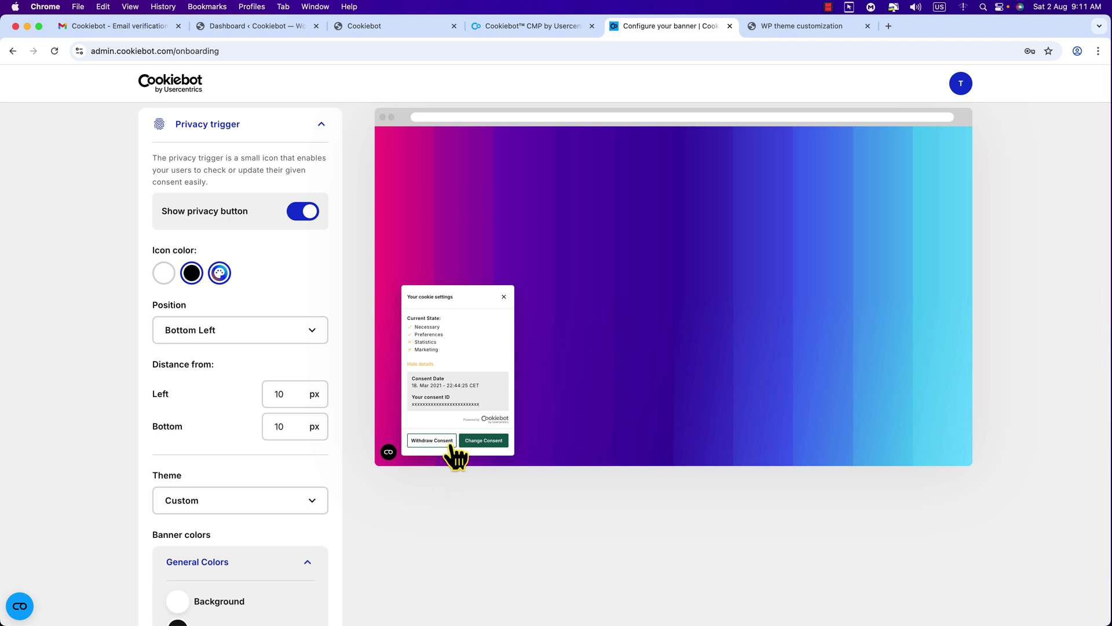
scroll(452, 445, up, 4)
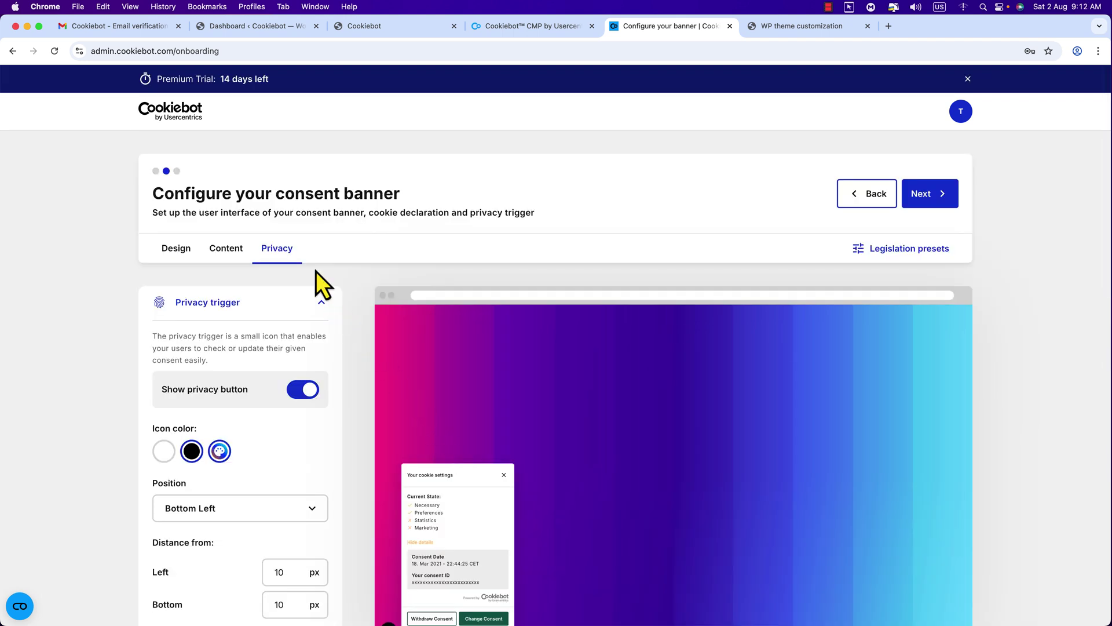
- Continue to the implementation stage, look over the available implementation methods and finish the onboarding
click(926, 197)
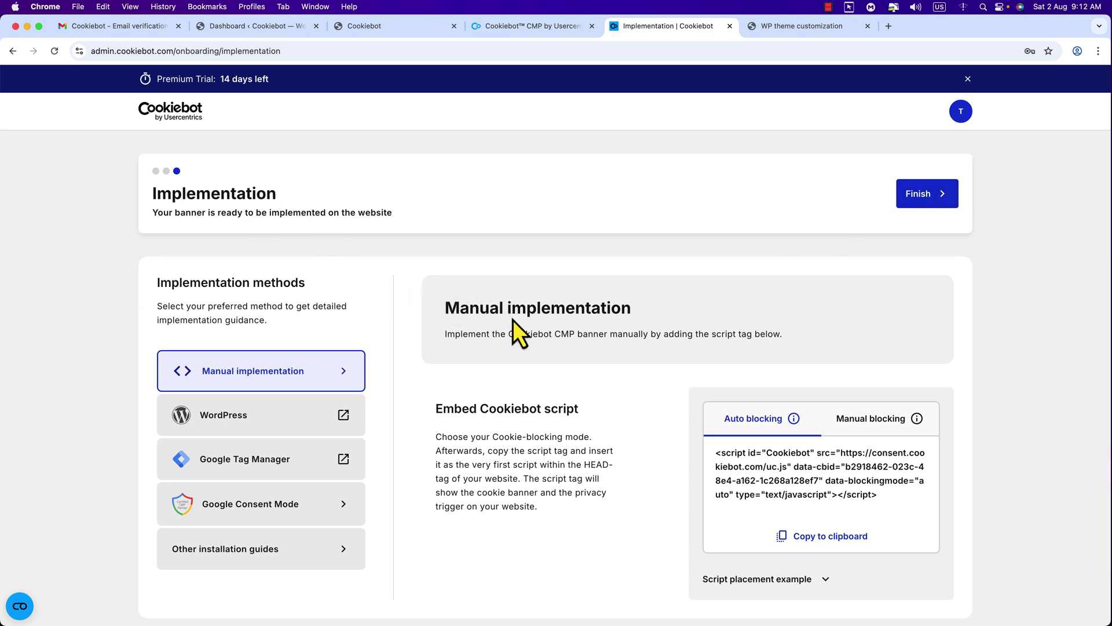
scroll(512, 319, down, 2)
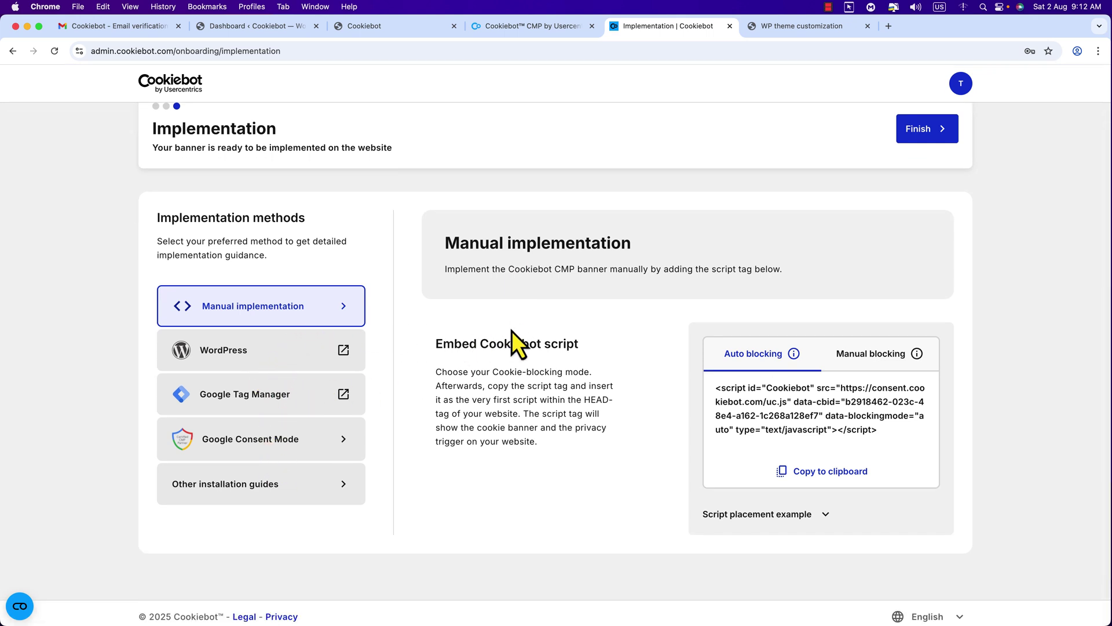
scroll(512, 331, up, 2)
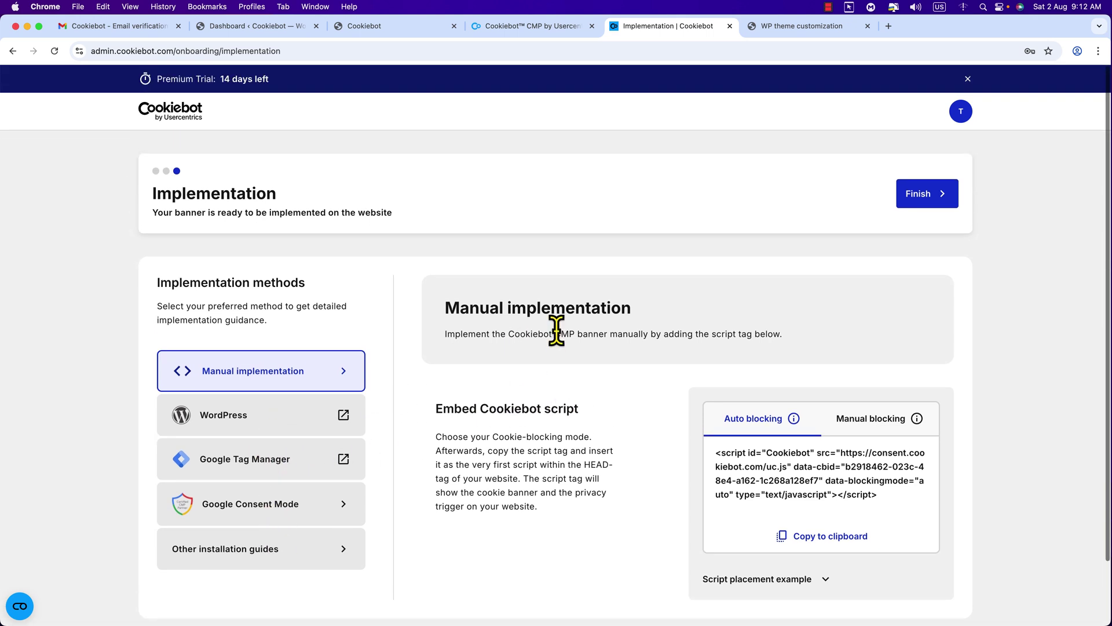
click(927, 196)
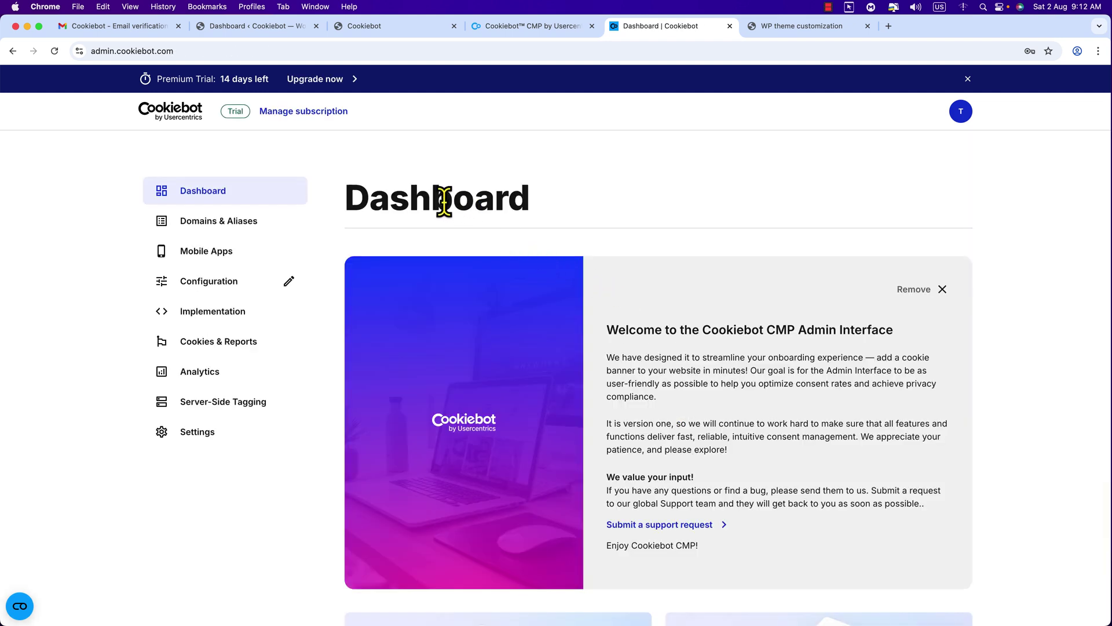
- Look over the admin dashboard, then go to Implementation and open the WordPress installation guide for the CMP banner
scroll(444, 202, down, 10)
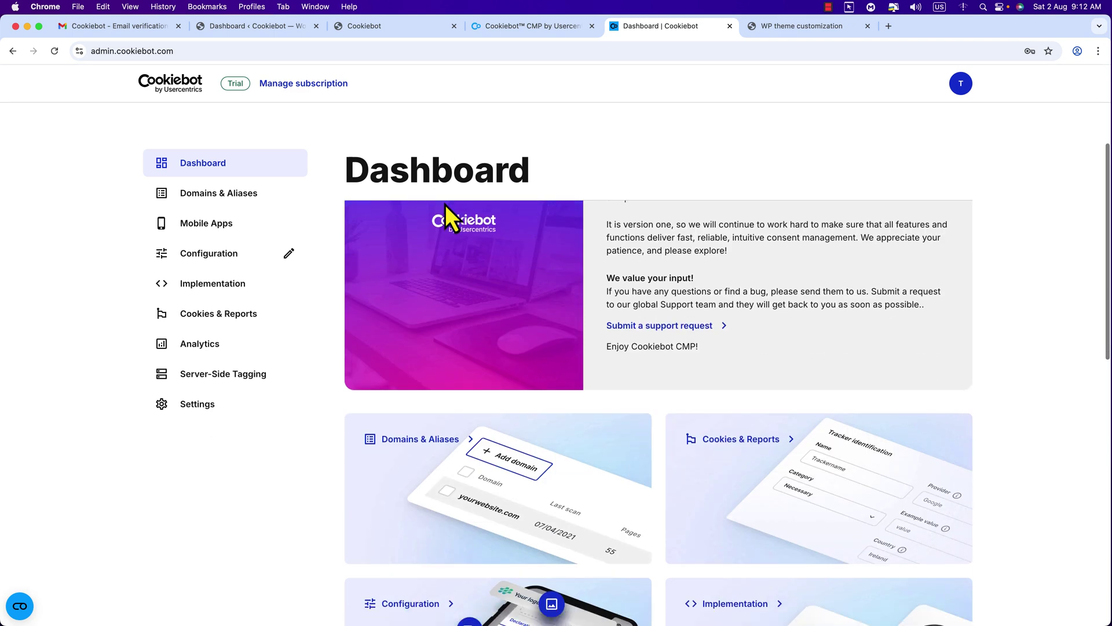
scroll(444, 203, up, 10)
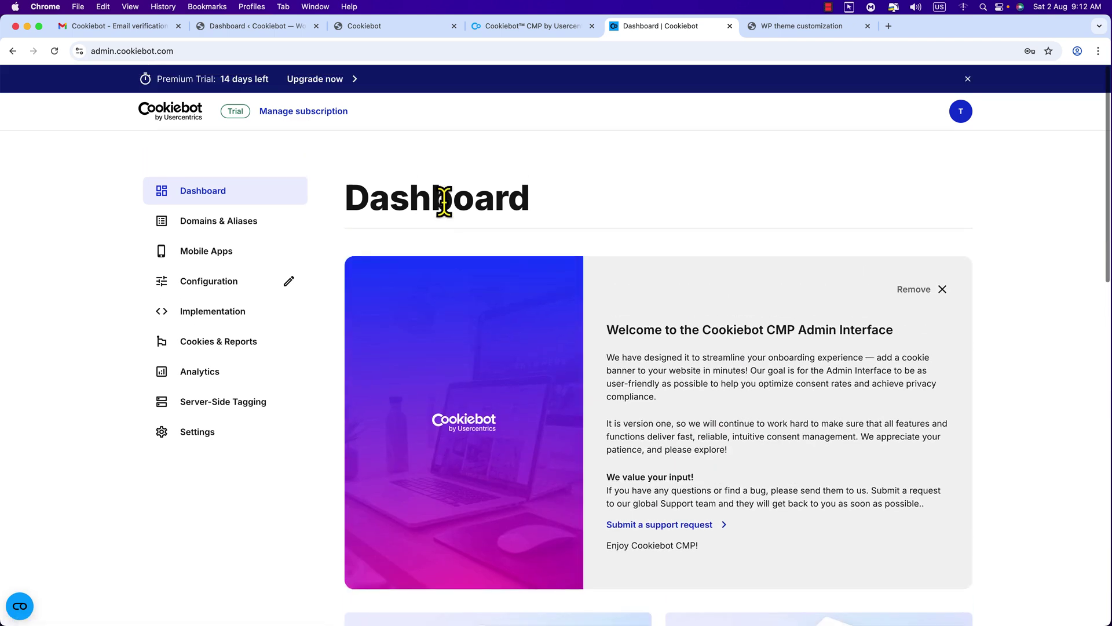
click(217, 316)
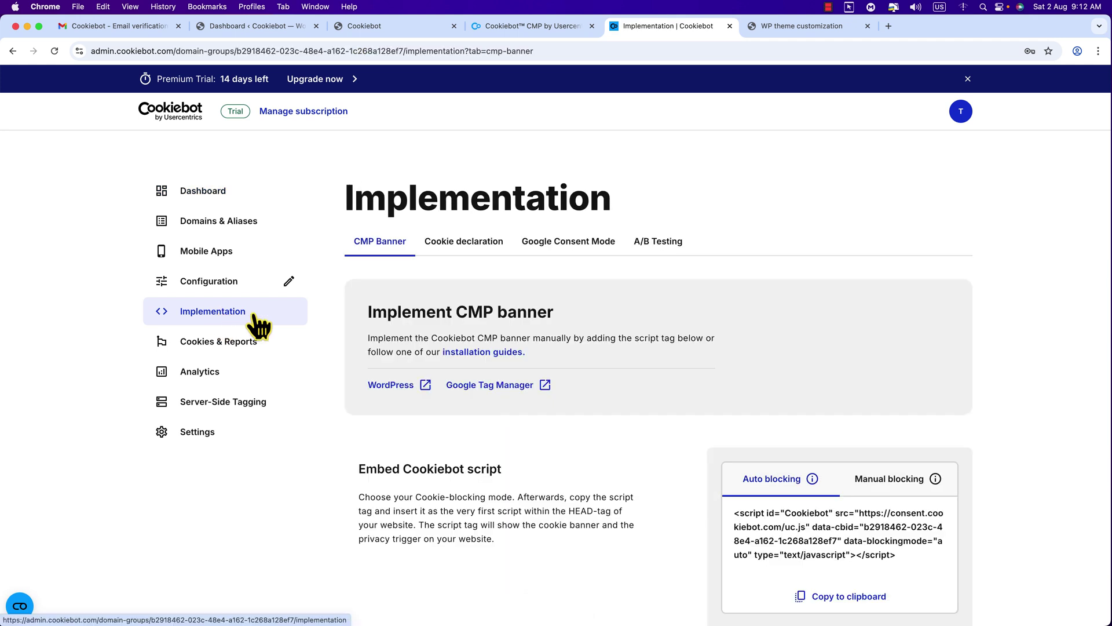
click(429, 386)
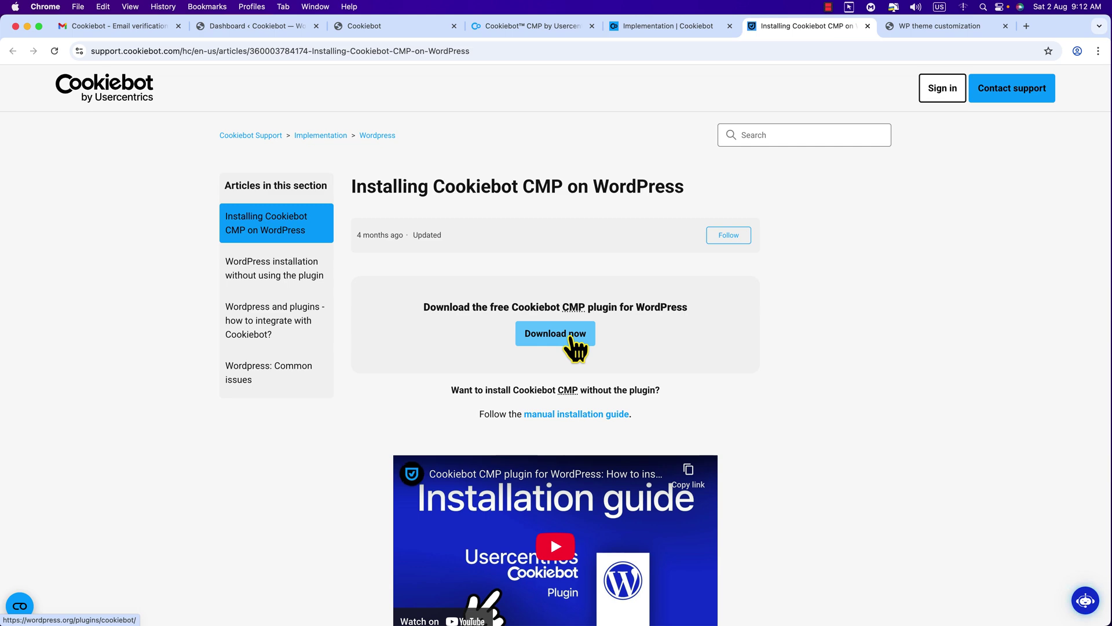
- Examine the installation guides and Domain group ID section on Cookiebot's Implementation page, alongside the WordPress dashboard and live site
click(644, 33)
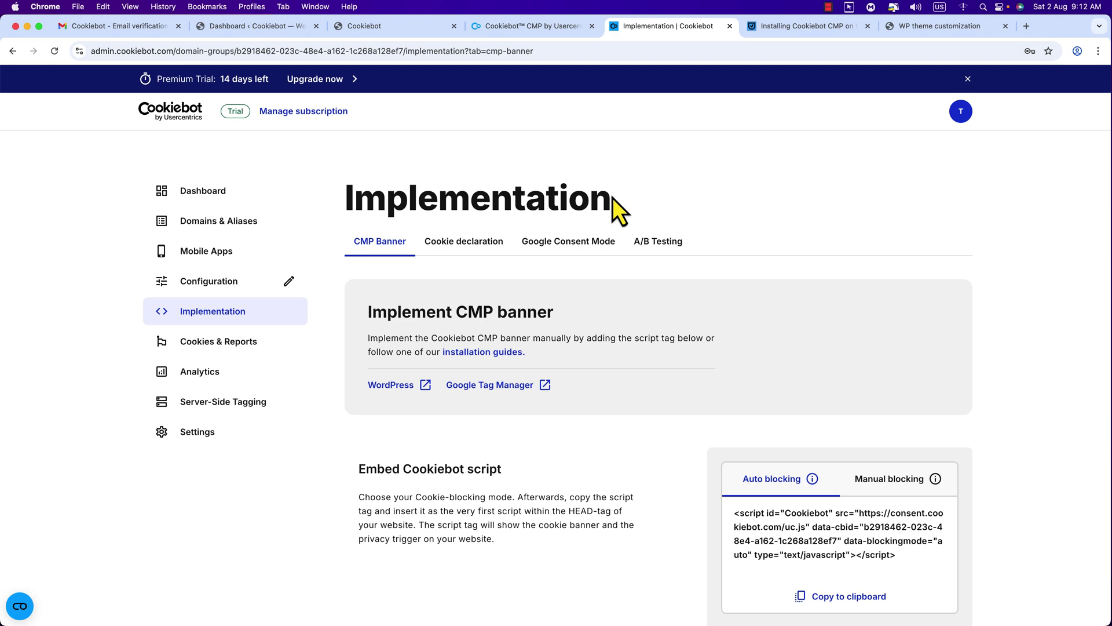
drag(613, 197, 353, 199)
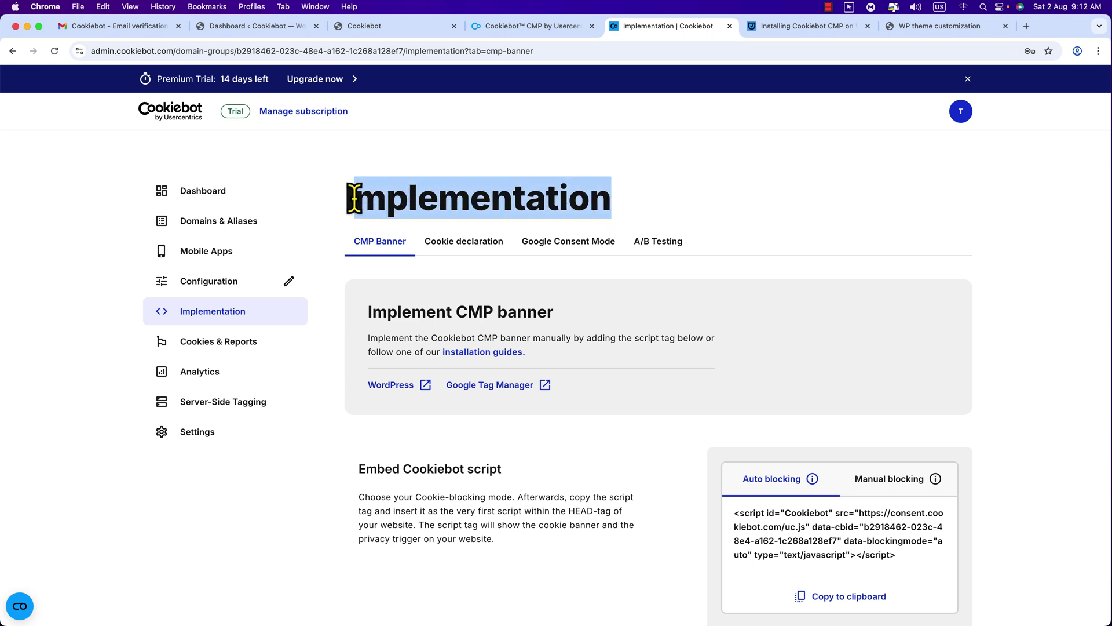
click(369, 164)
scroll(409, 261, down, 10)
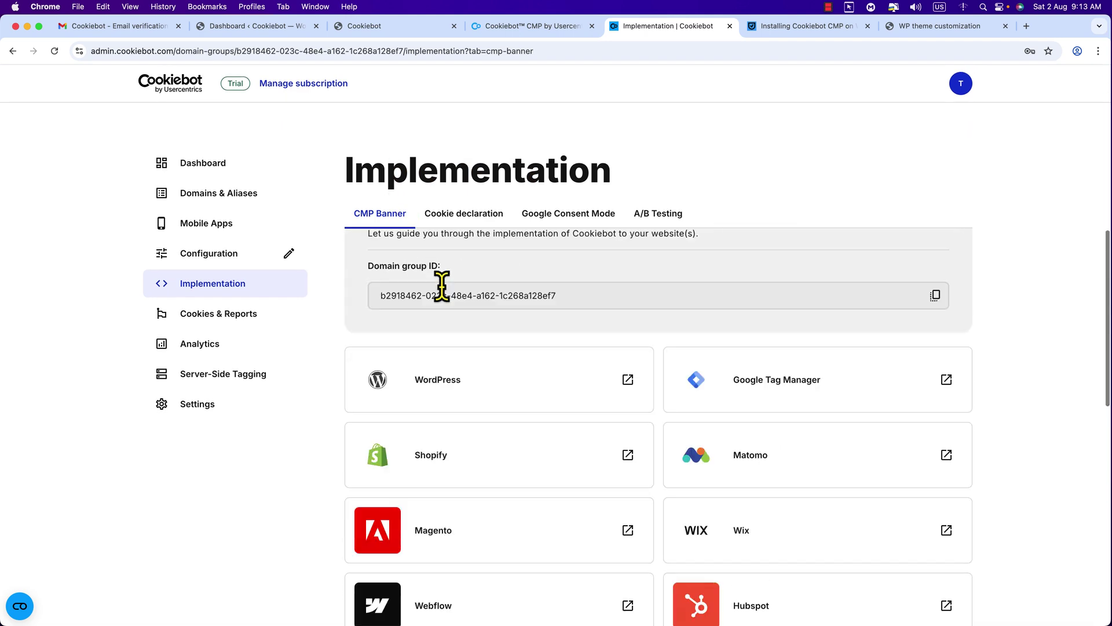
scroll(442, 286, up, 3)
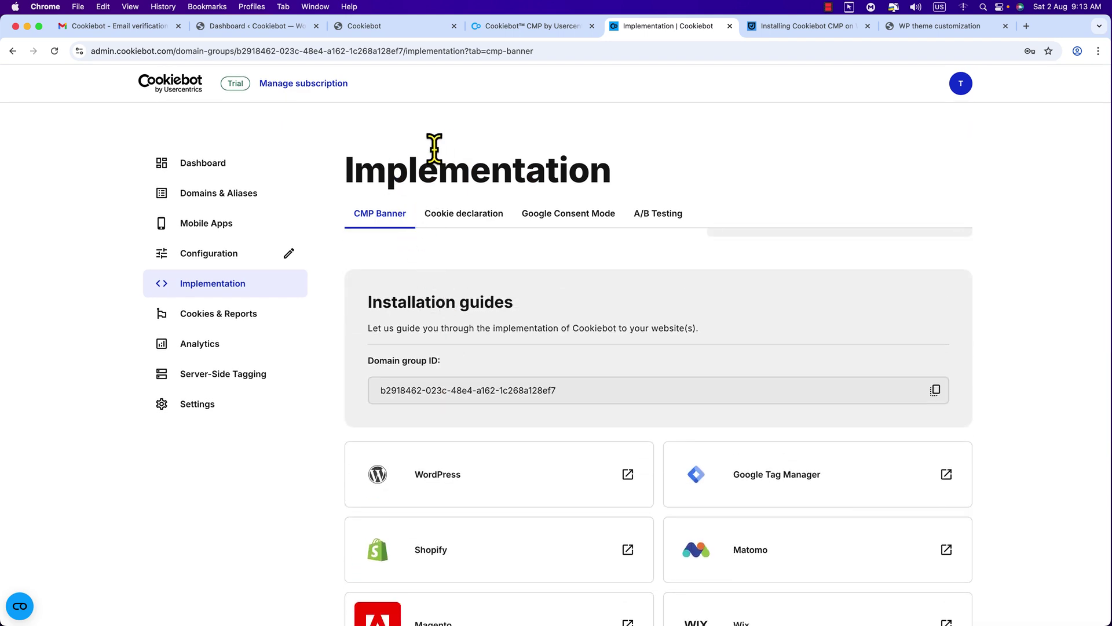
click(242, 26)
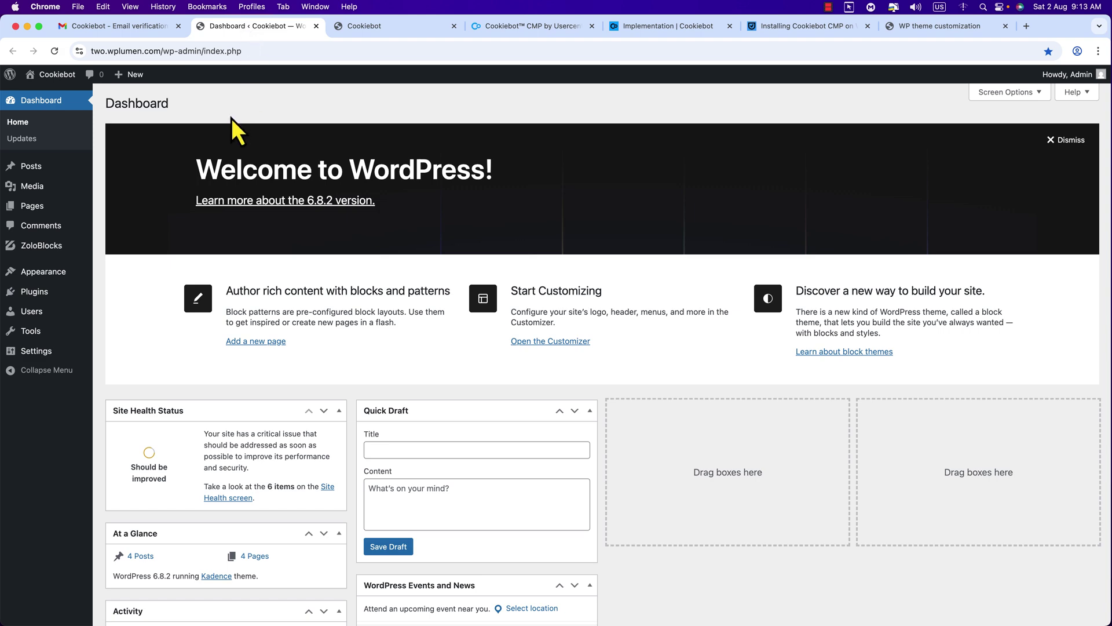
click(385, 23)
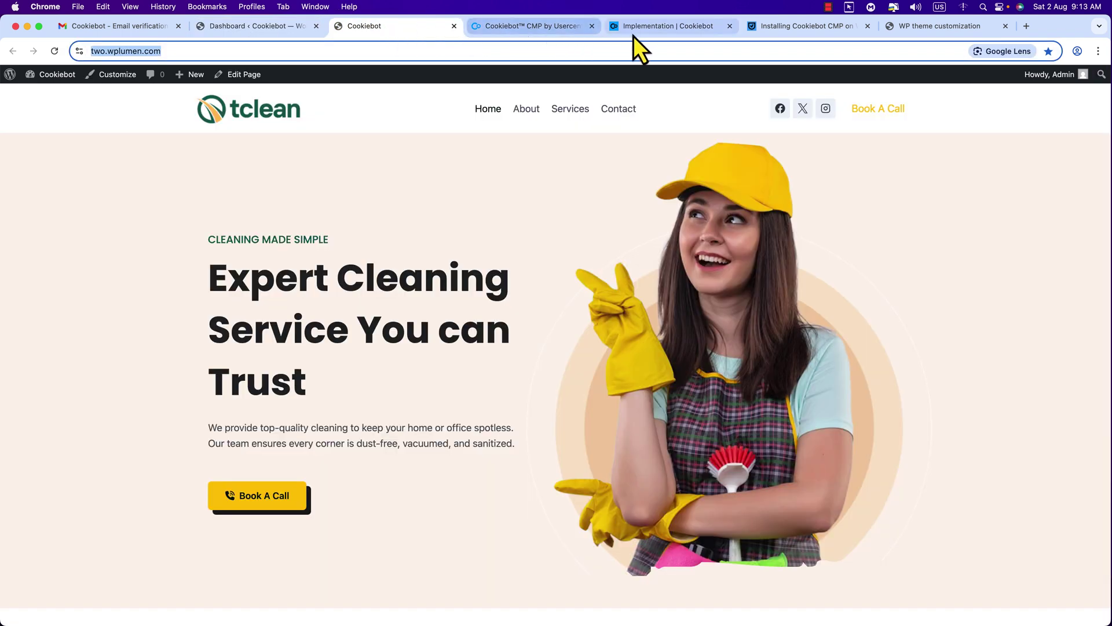
click(670, 27)
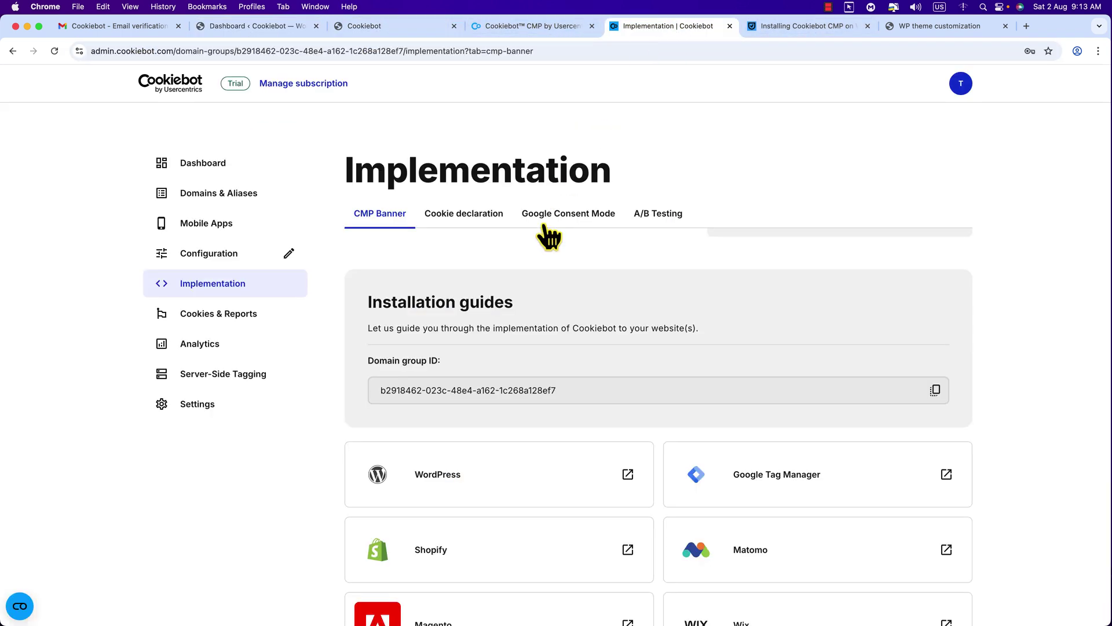
scroll(485, 335, down, 2)
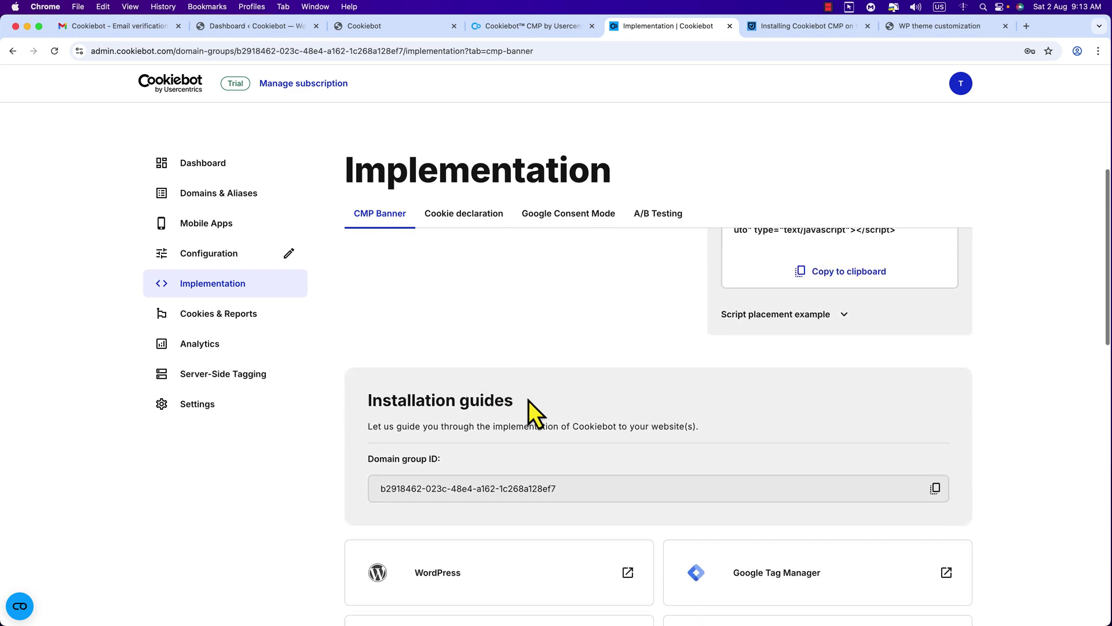
drag(528, 401, 369, 402)
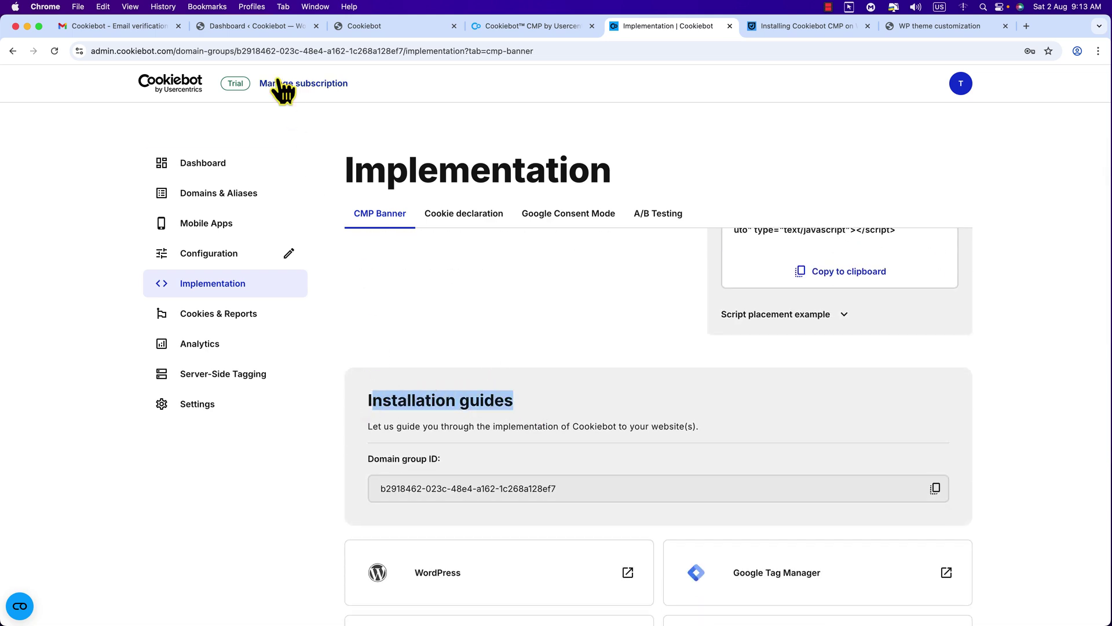
- Look through the open Cookiebot and website pages and view the Usercentrics Cookiebot plugin's page on WordPress.org
click(271, 34)
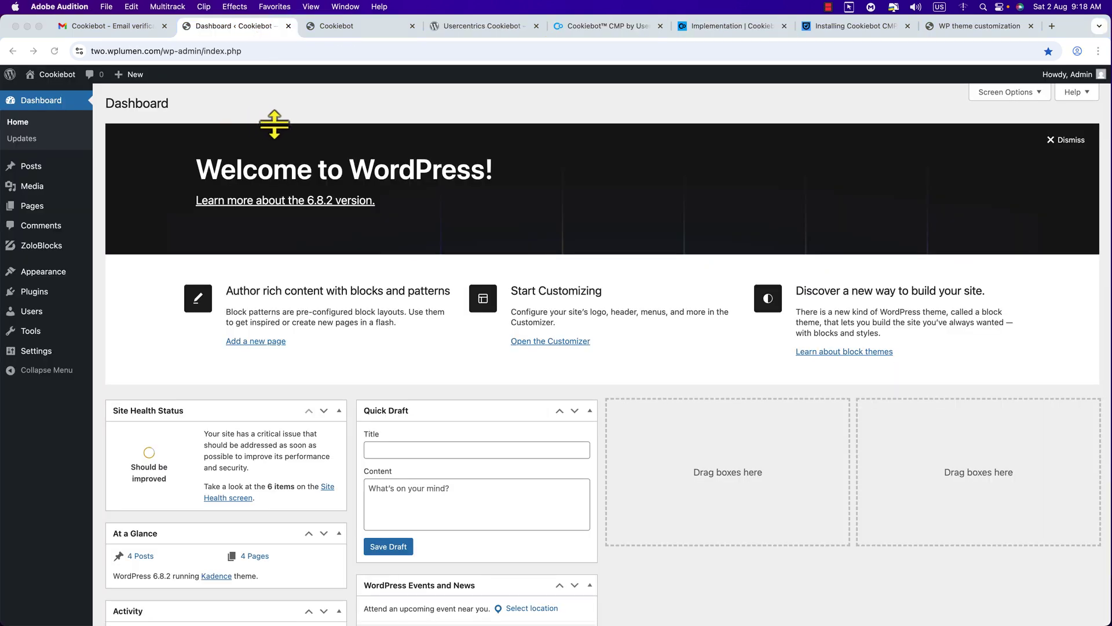
click(606, 33)
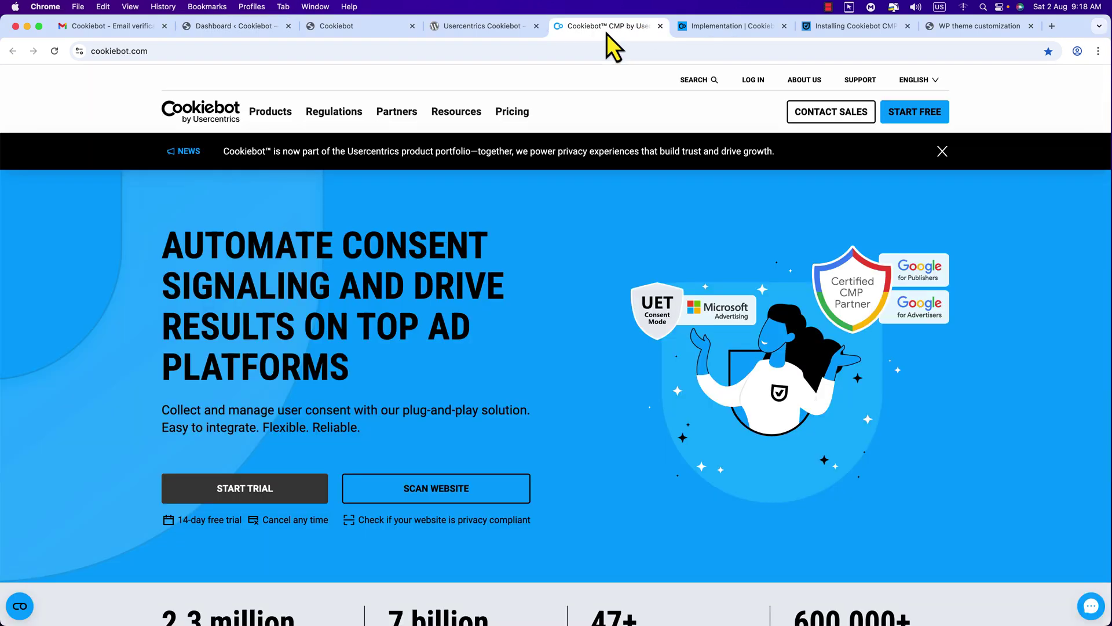
click(360, 33)
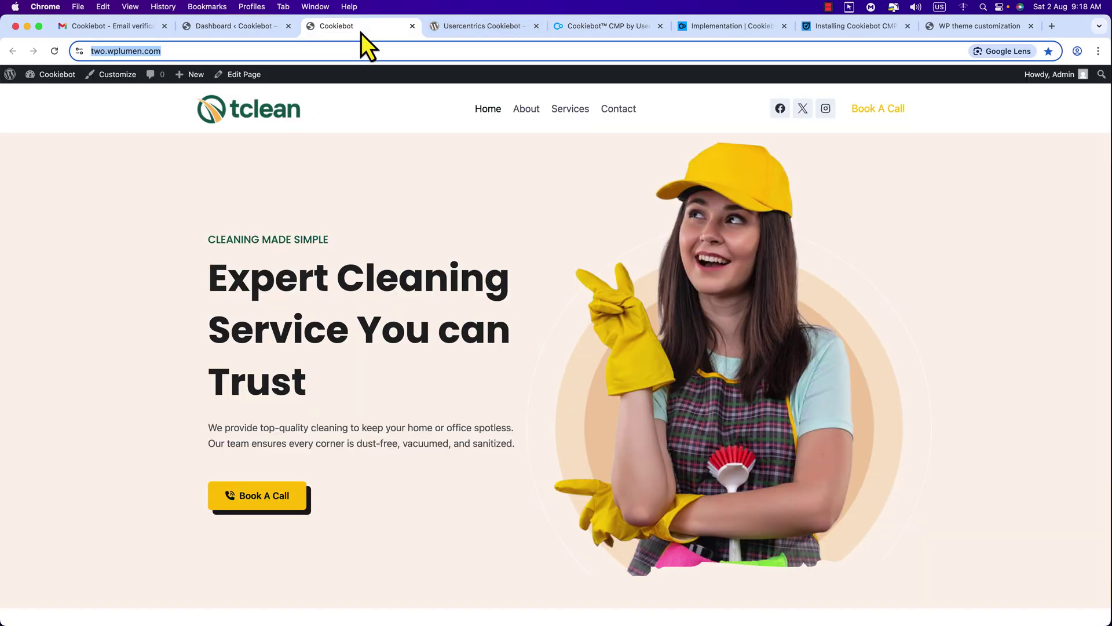
click(454, 29)
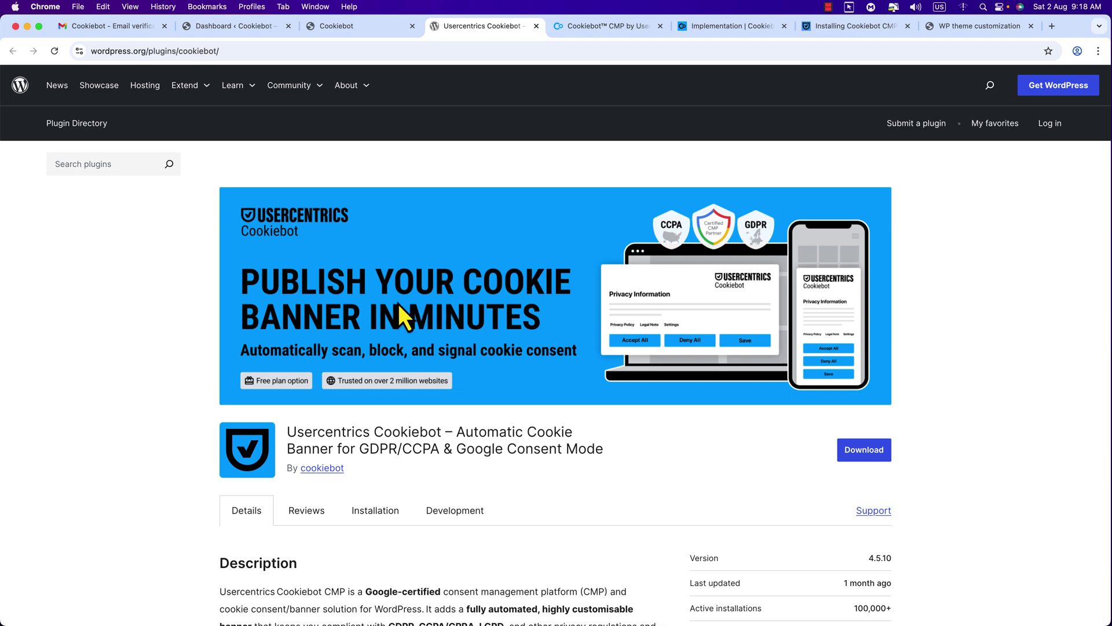
- Switch to the WordPress dashboard of the site and search the plugins available to add for "cookiebot"
click(228, 27)
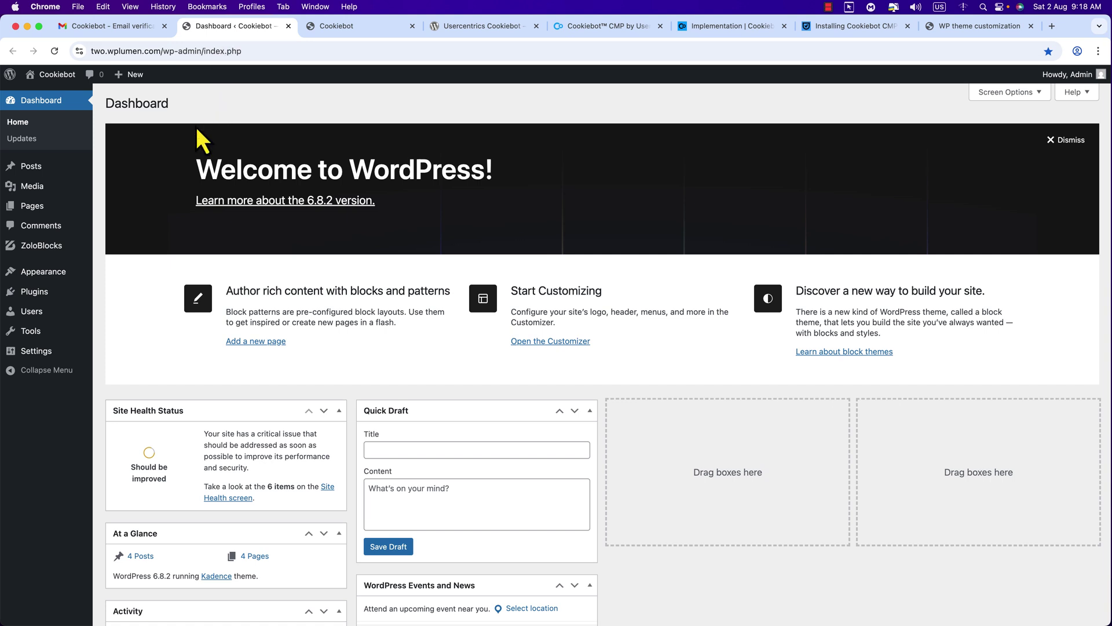
mouse_move(32, 299)
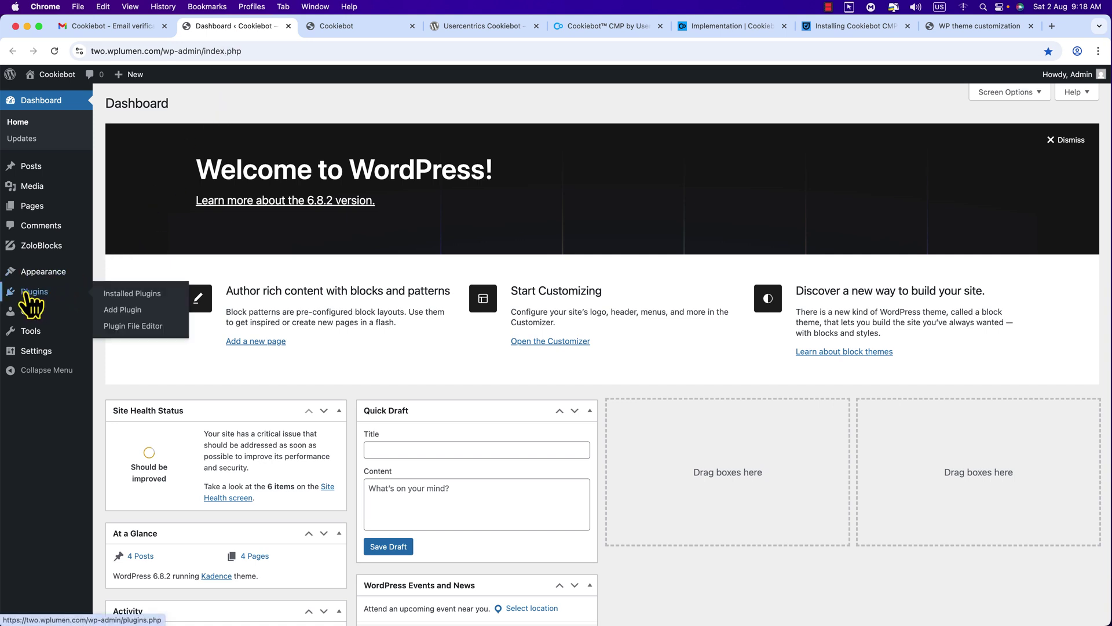
click(124, 312)
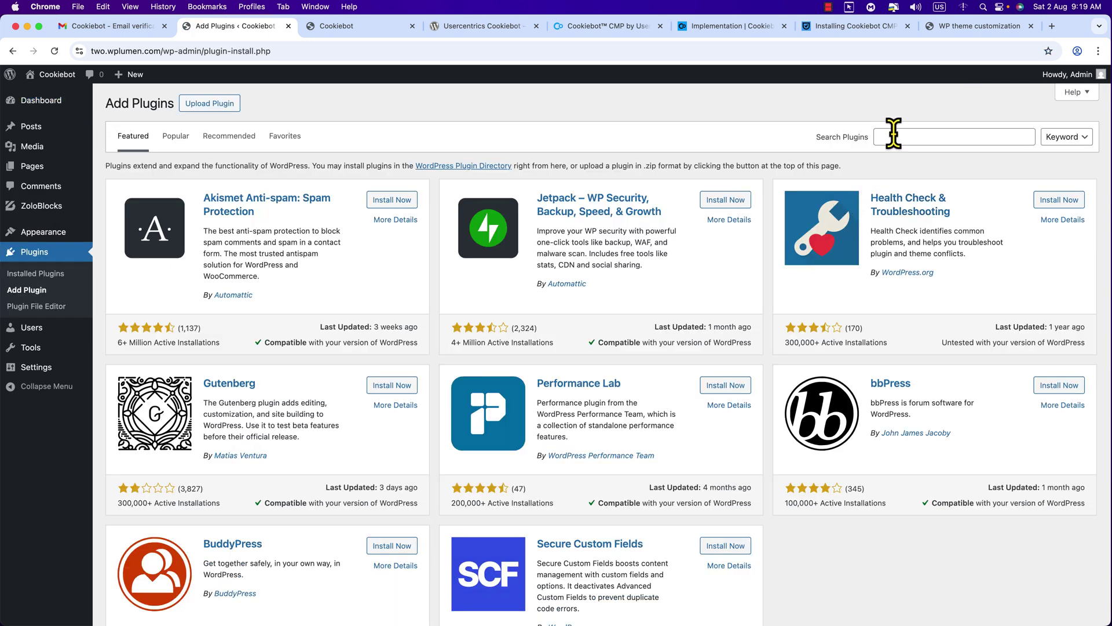
click(894, 133)
text(cookiebot)
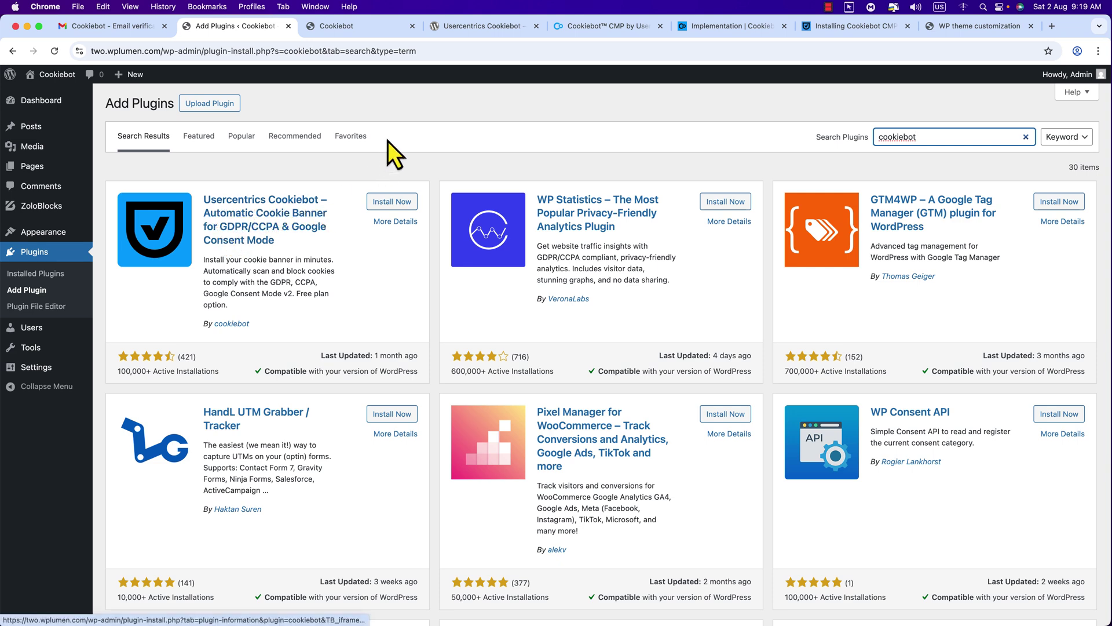
- Compare the search result with the plugin's WordPress.org page, then install and activate the Usercentrics Cookiebot plugin
click(459, 29)
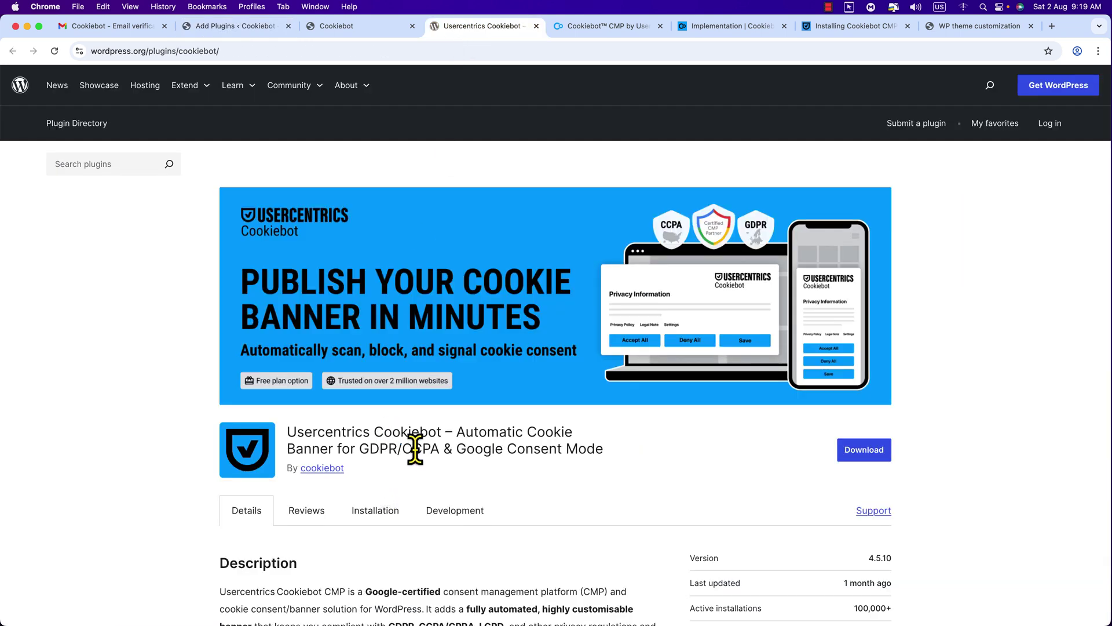
click(264, 28)
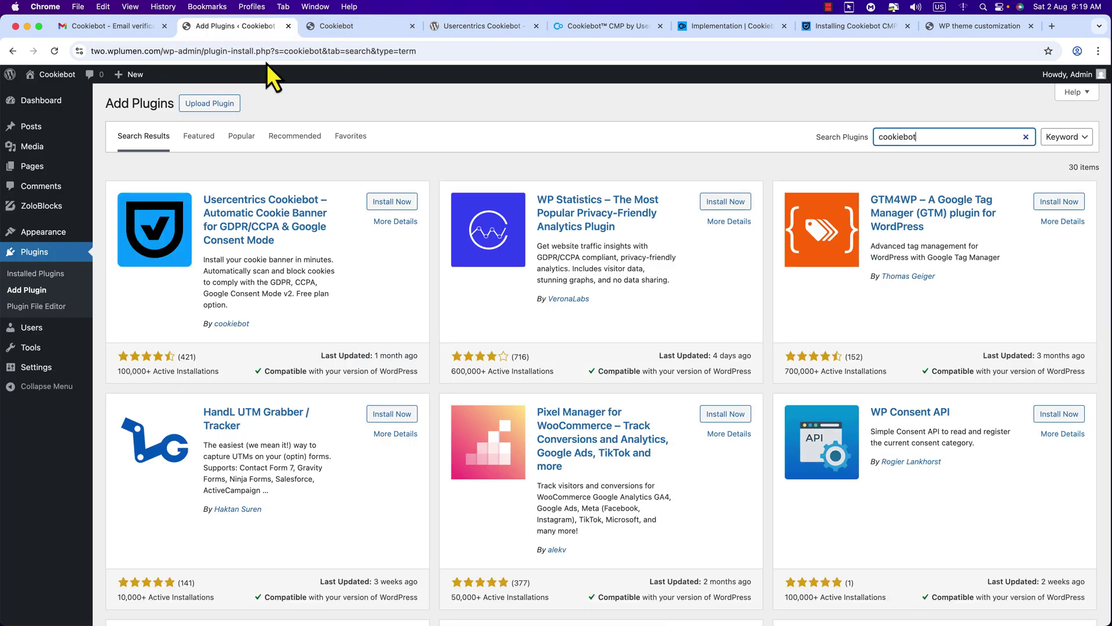
click(390, 205)
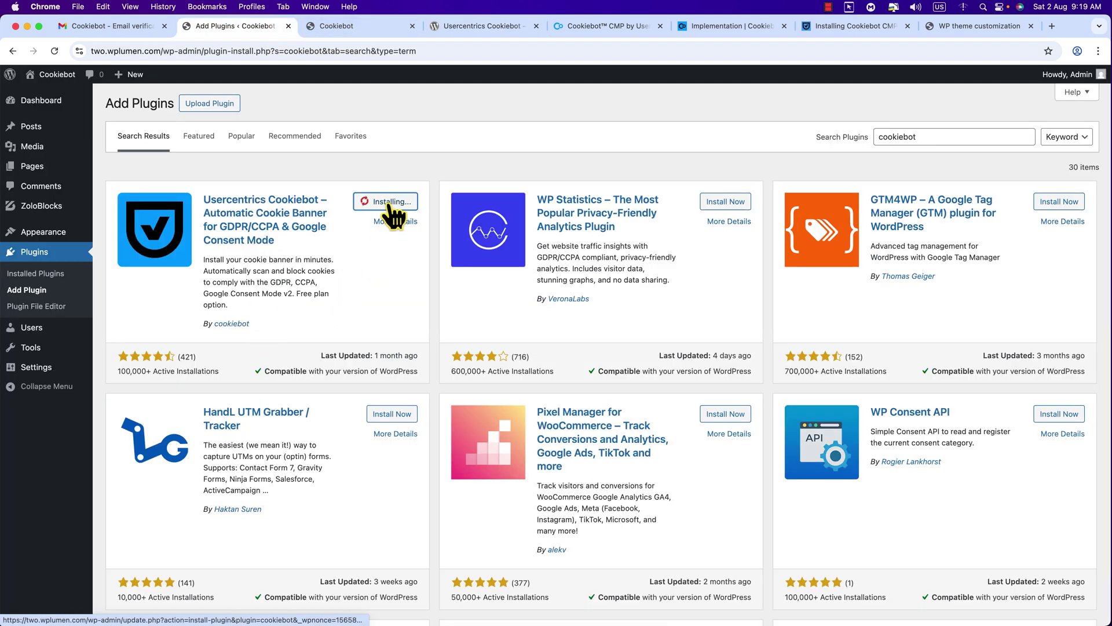
click(399, 209)
- Open the Cookiebot plugin's settings in WordPress and find the field for the Settings ID or Domain Group ID
mouse_move(42, 400)
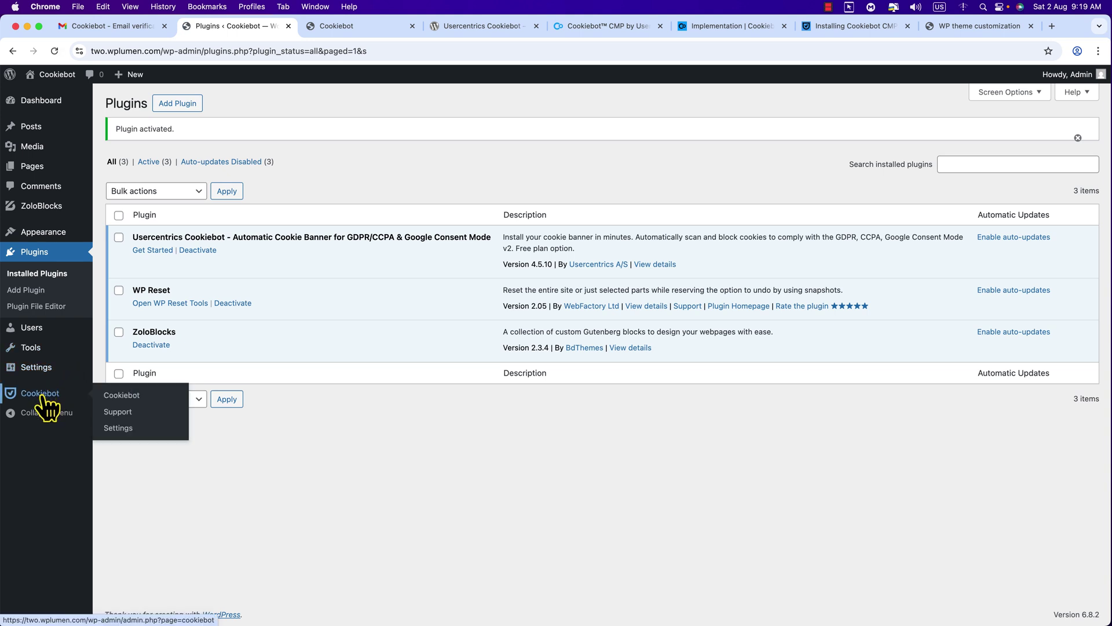
click(123, 397)
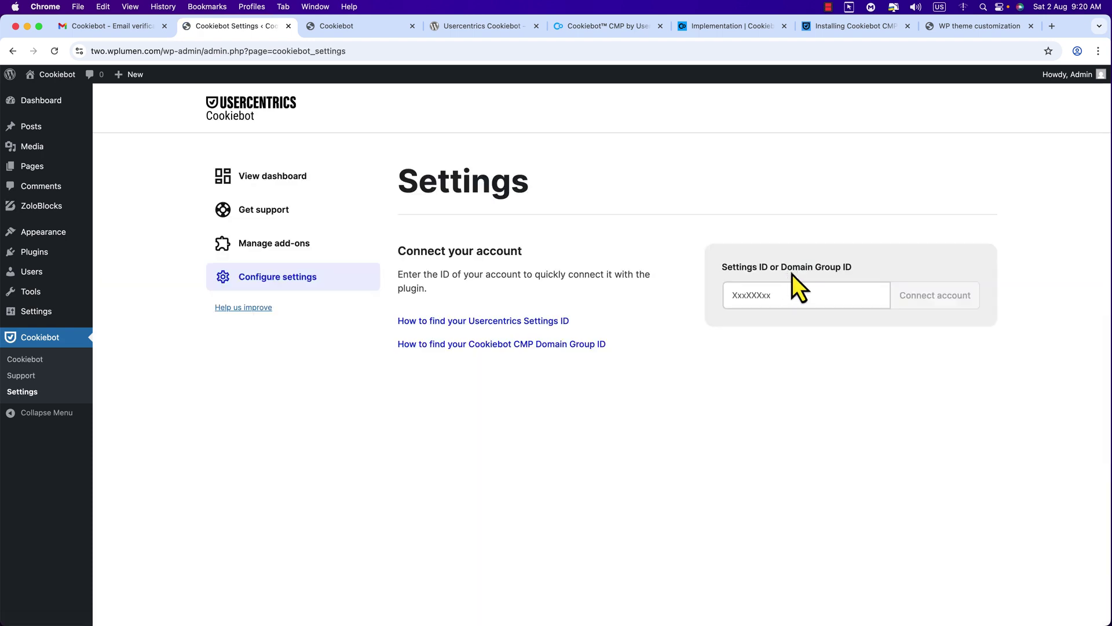
drag(783, 266, 841, 262)
- Switch to Cookiebot's Implementation page and copy the domain group ID from the Installation guides section
click(742, 30)
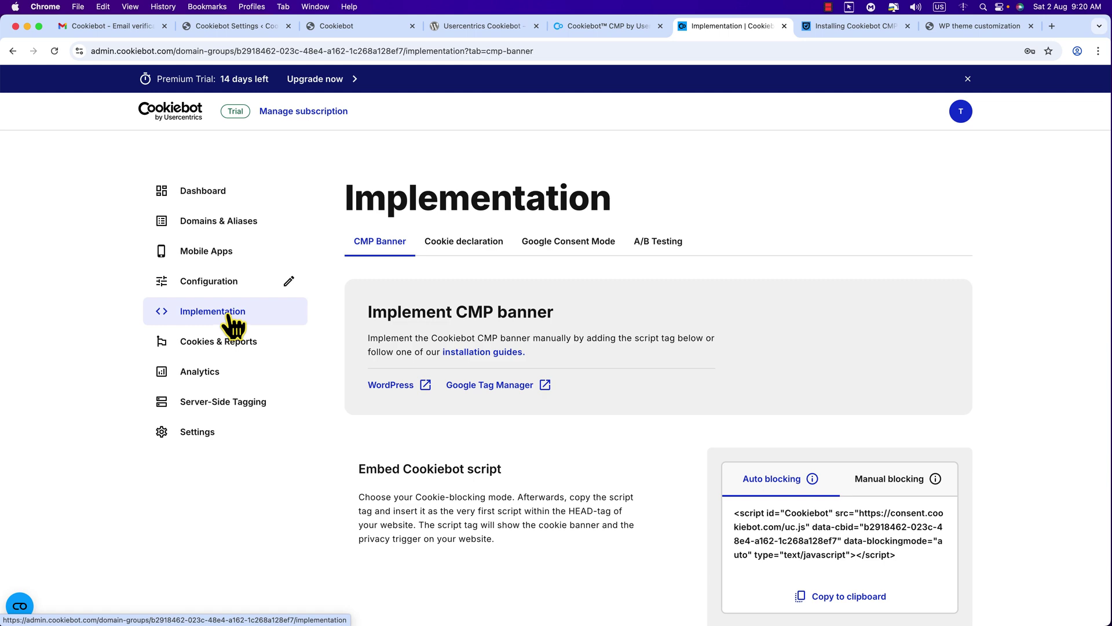
click(446, 353)
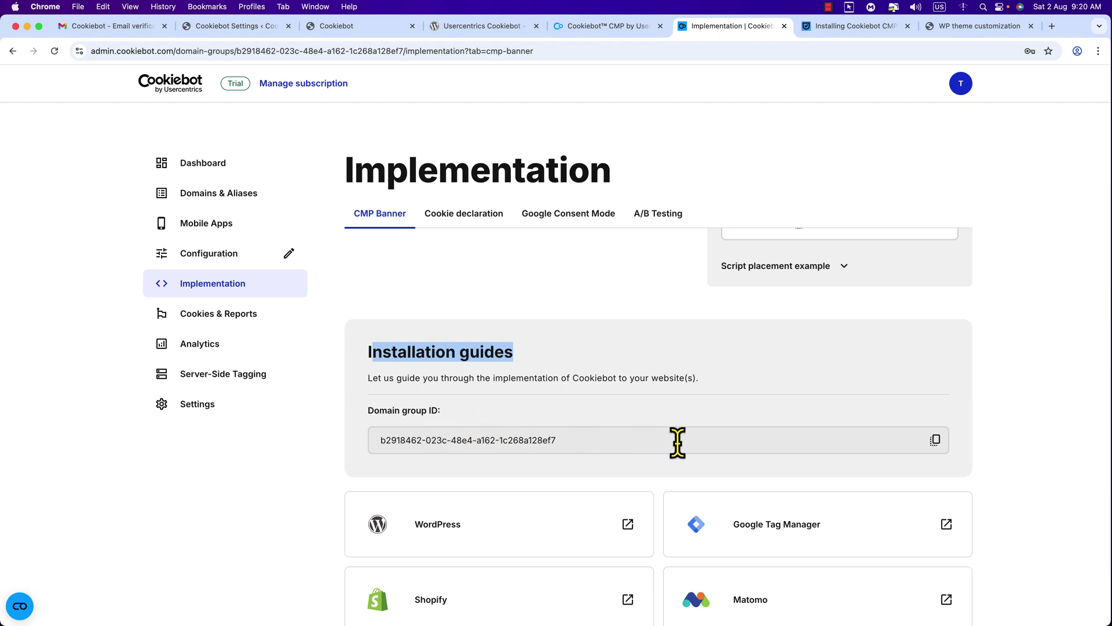
click(936, 441)
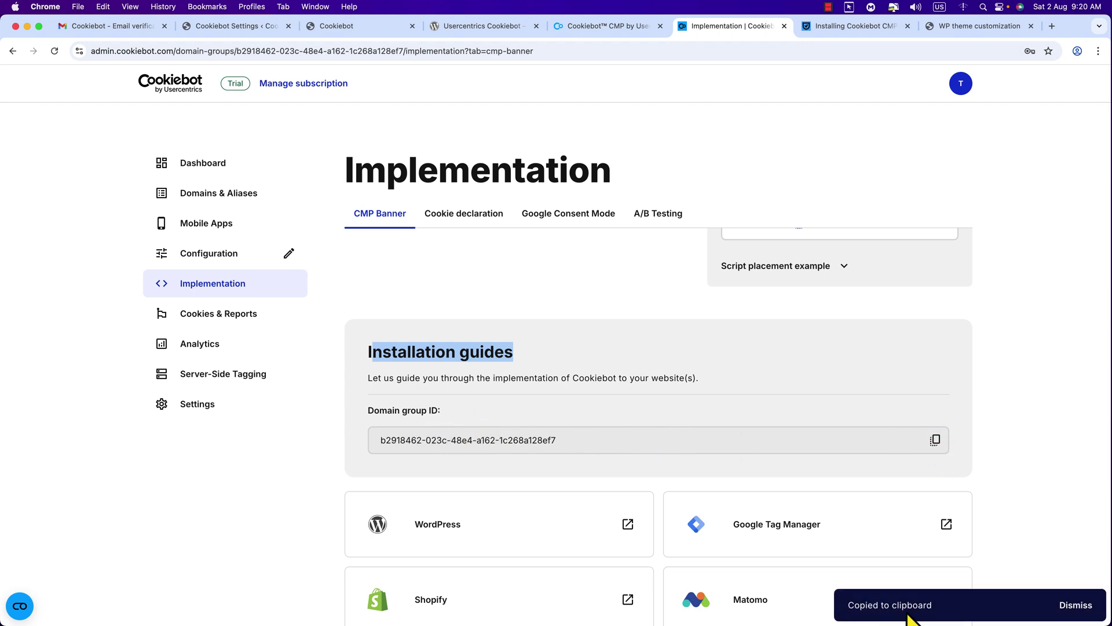
- Paste the copied domain group ID into the Cookiebot plugin's settings in WordPress and connect the account
click(227, 26)
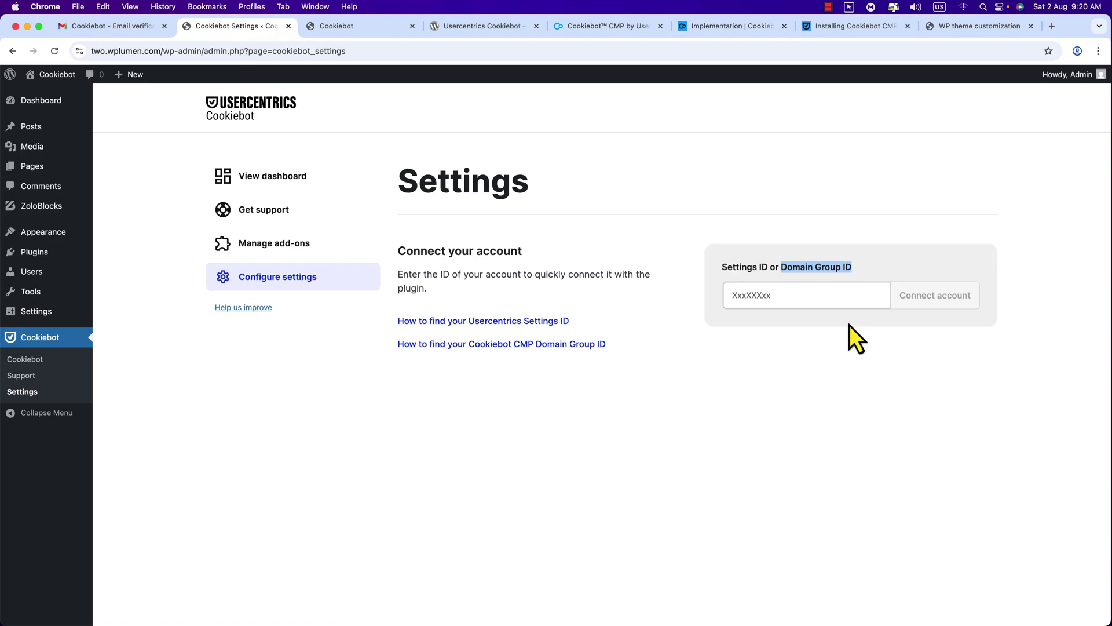
click(789, 297)
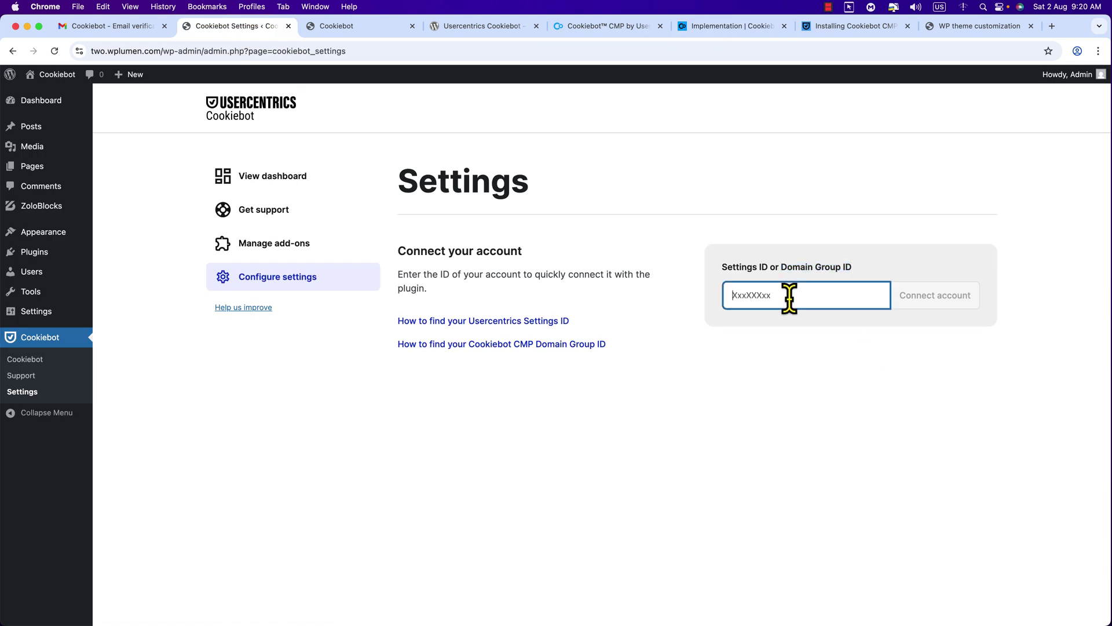
key(super+v)
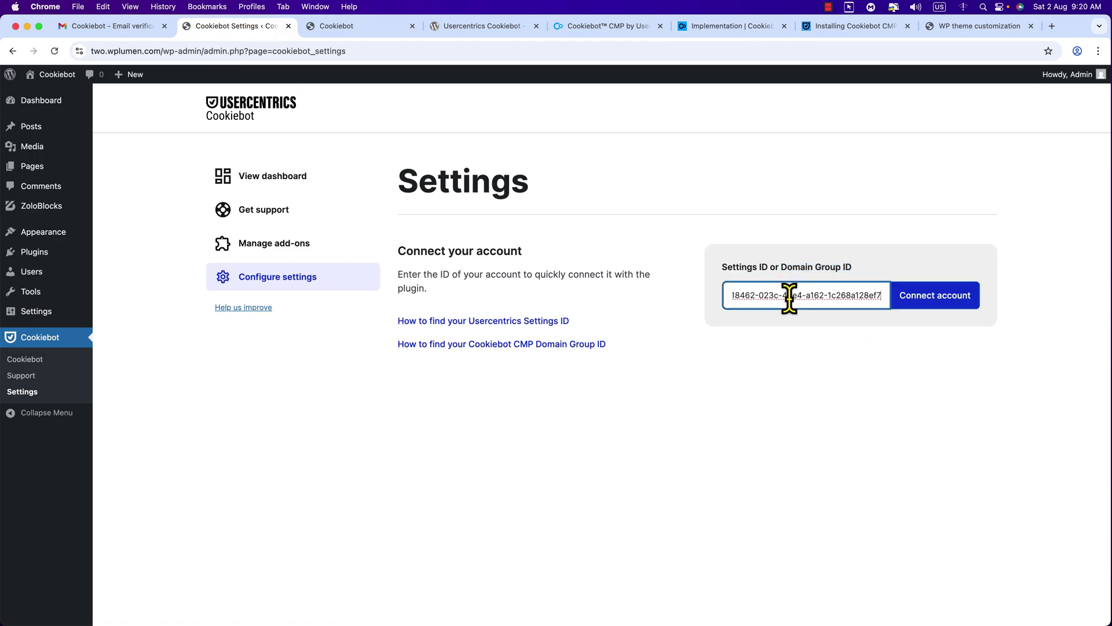
click(936, 304)
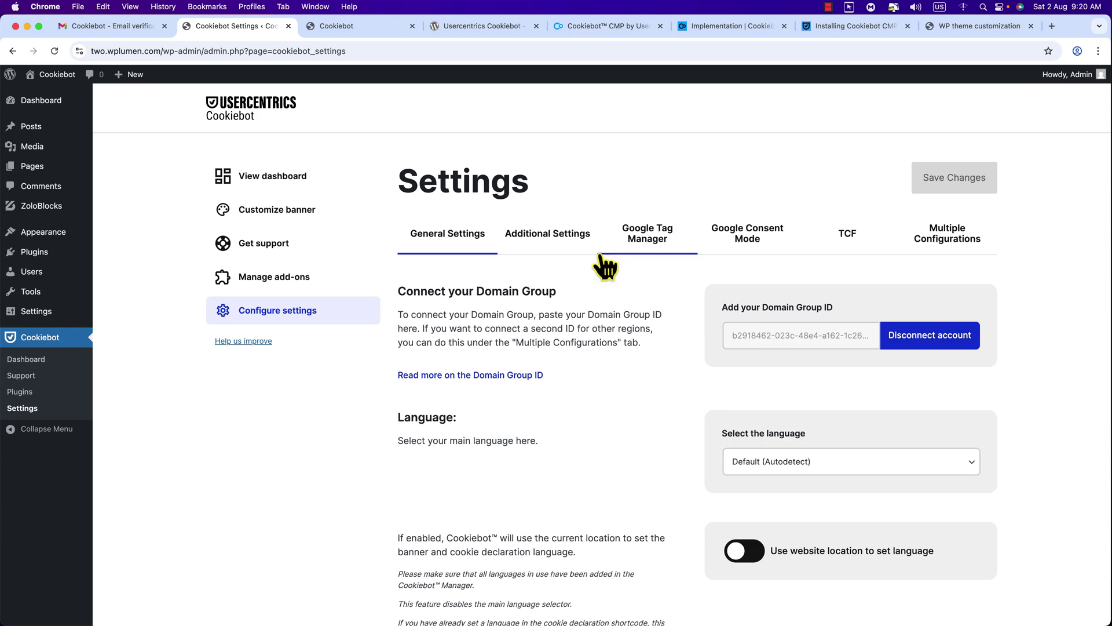
- Look through the plugin's General Settings and reload the live site to check for the consent banner
scroll(595, 301, down, 3)
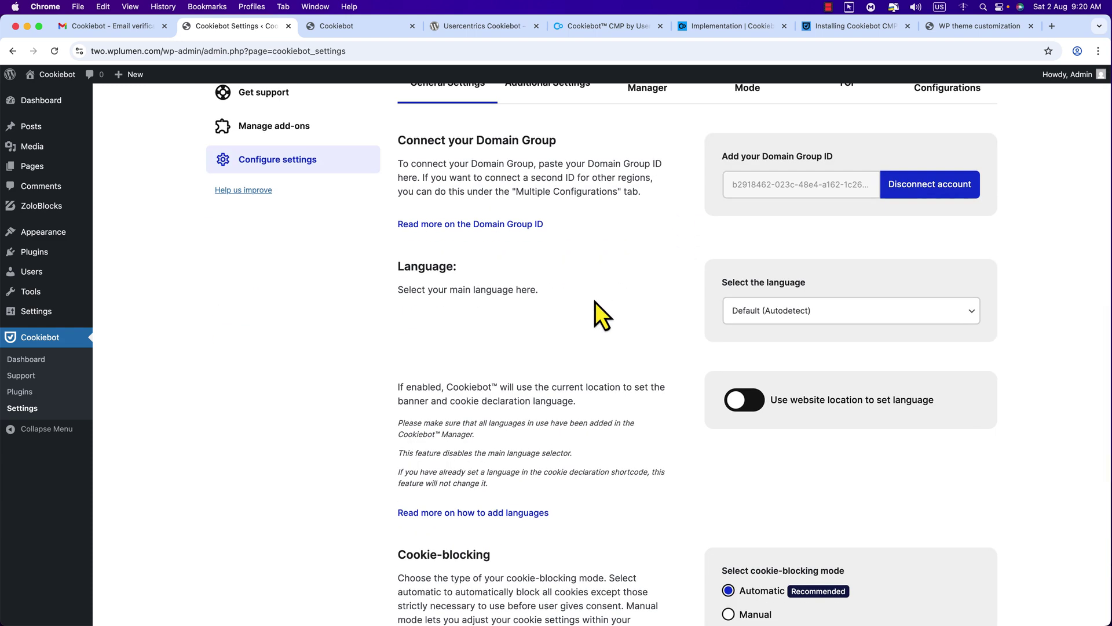
scroll(595, 301, up, 3)
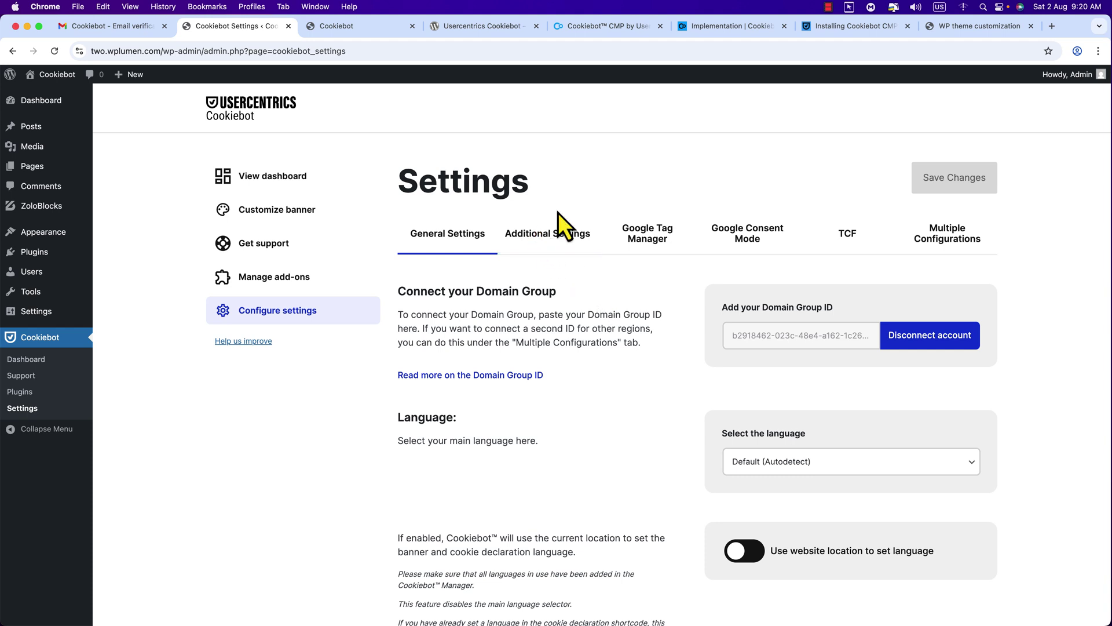
click(363, 31)
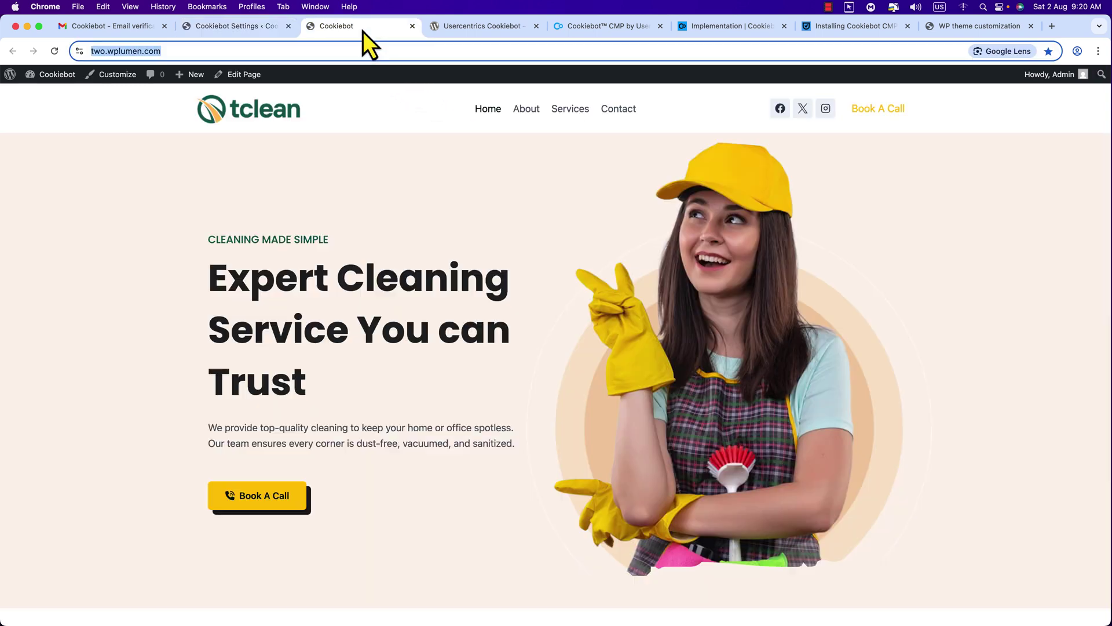
click(55, 52)
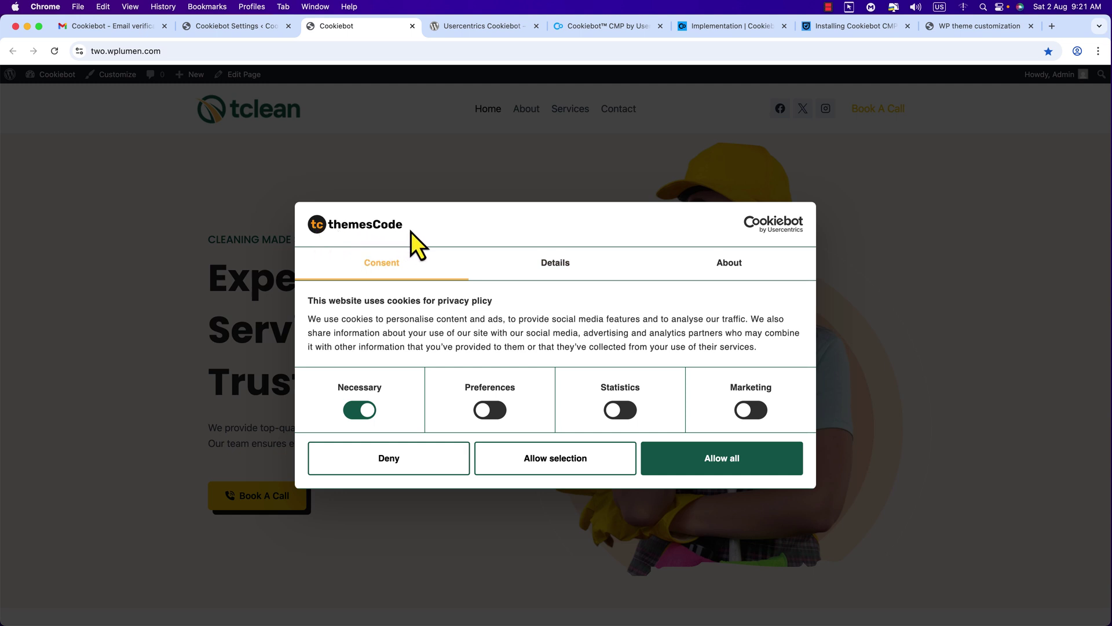
- Open two.wplumen.com in a separate Guest browser window to view the consent banner as a visitor
click(174, 50)
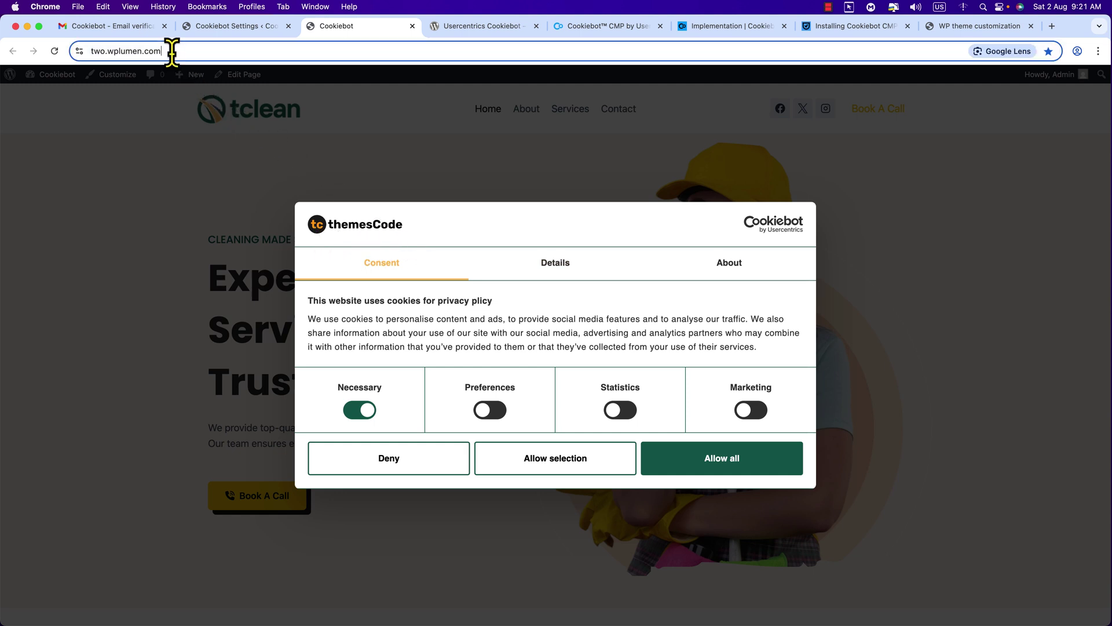
key(super+shift+n)
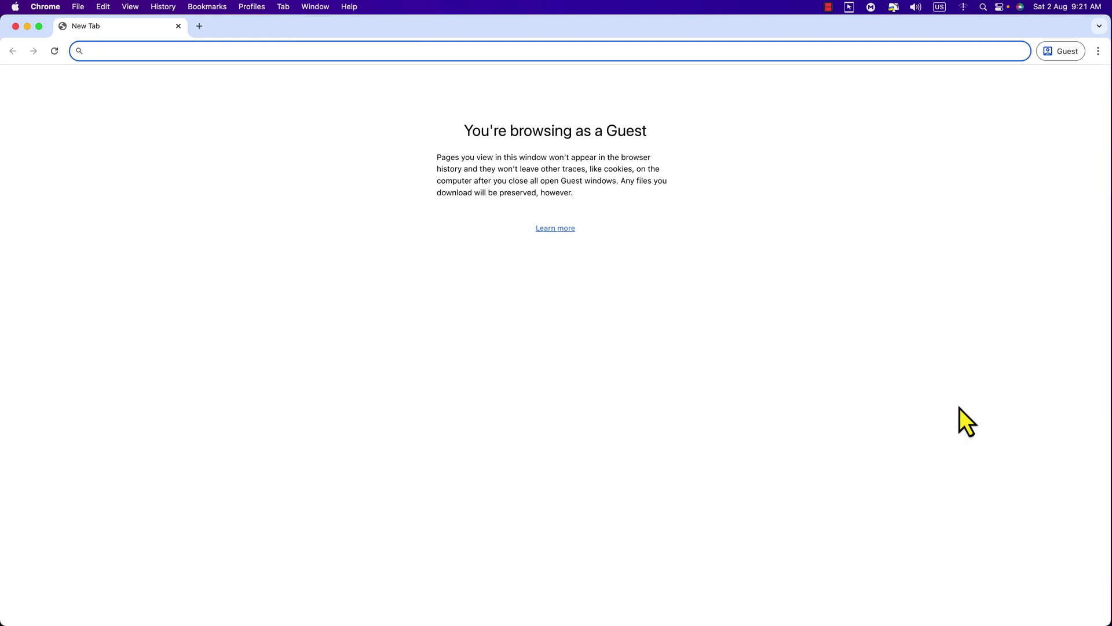
key(super+v)
key(Return)
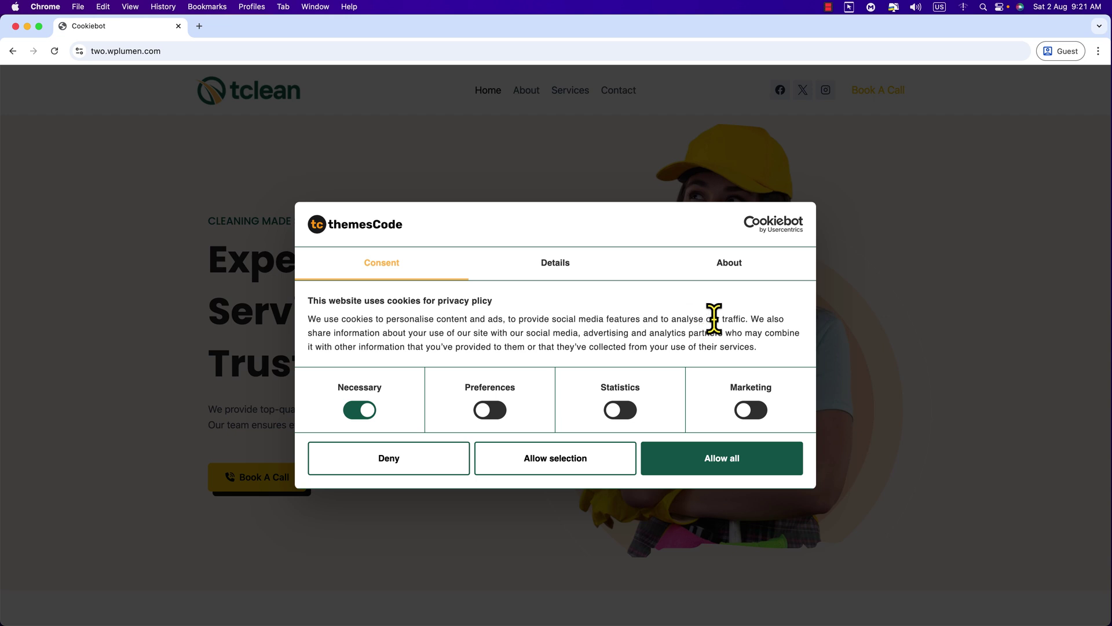
- Allow all cookies as a guest, check the consent state through the privacy trigger, and close the Guest window
click(724, 464)
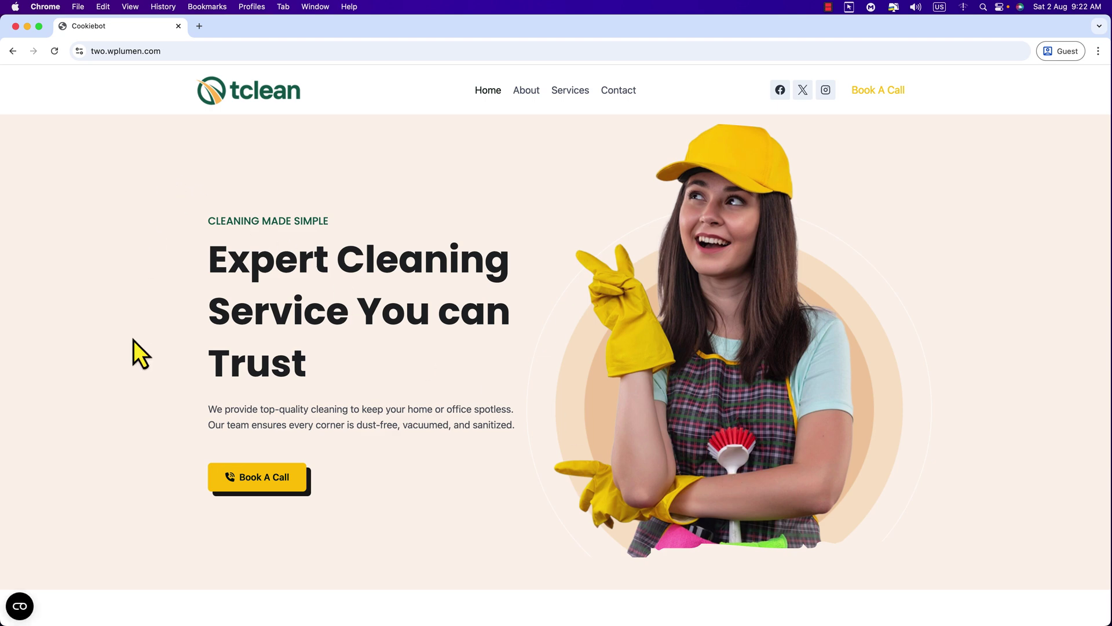
click(21, 608)
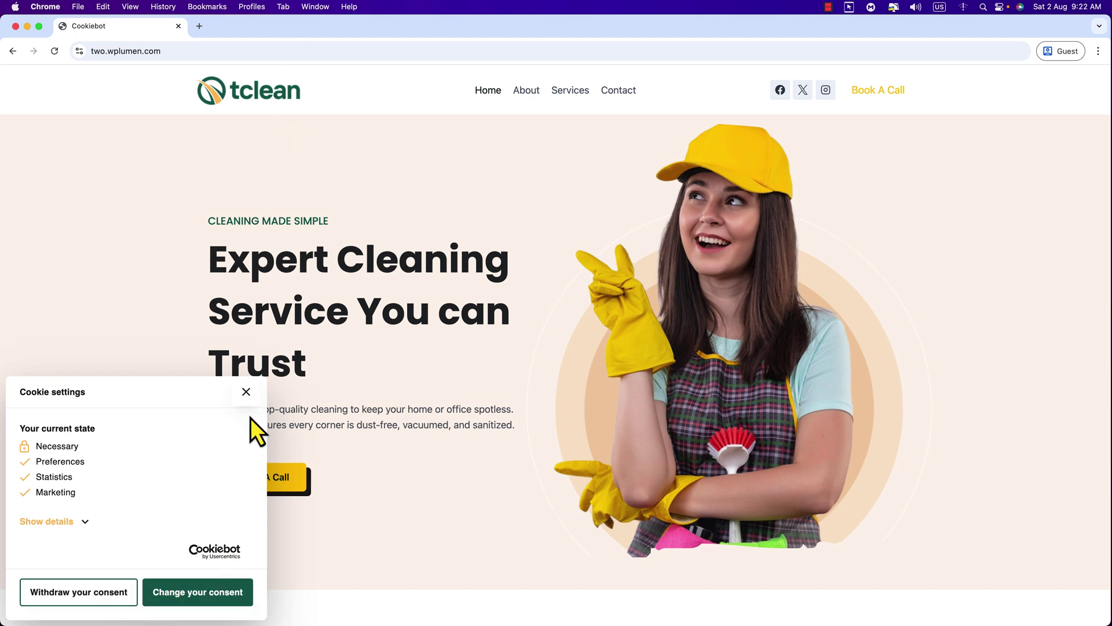
click(246, 392)
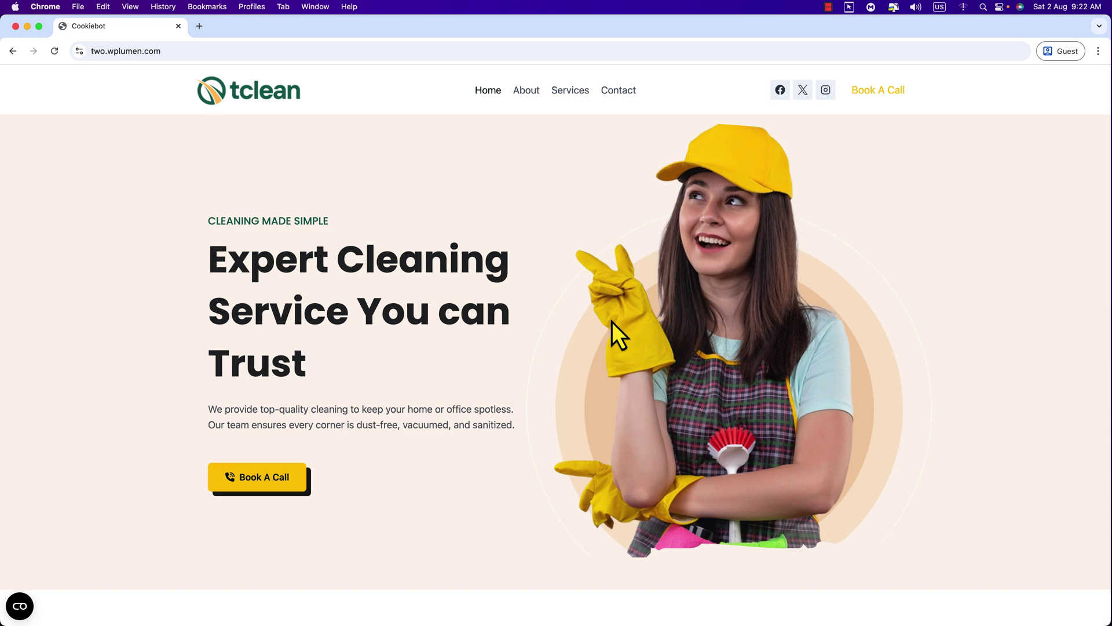
click(16, 26)
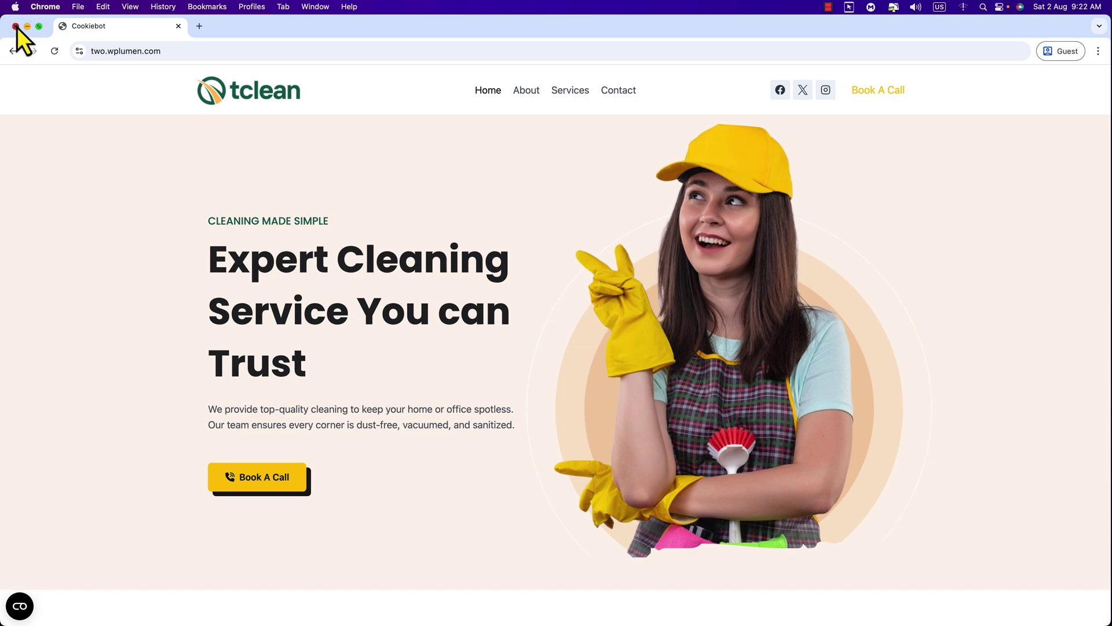
click(382, 166)
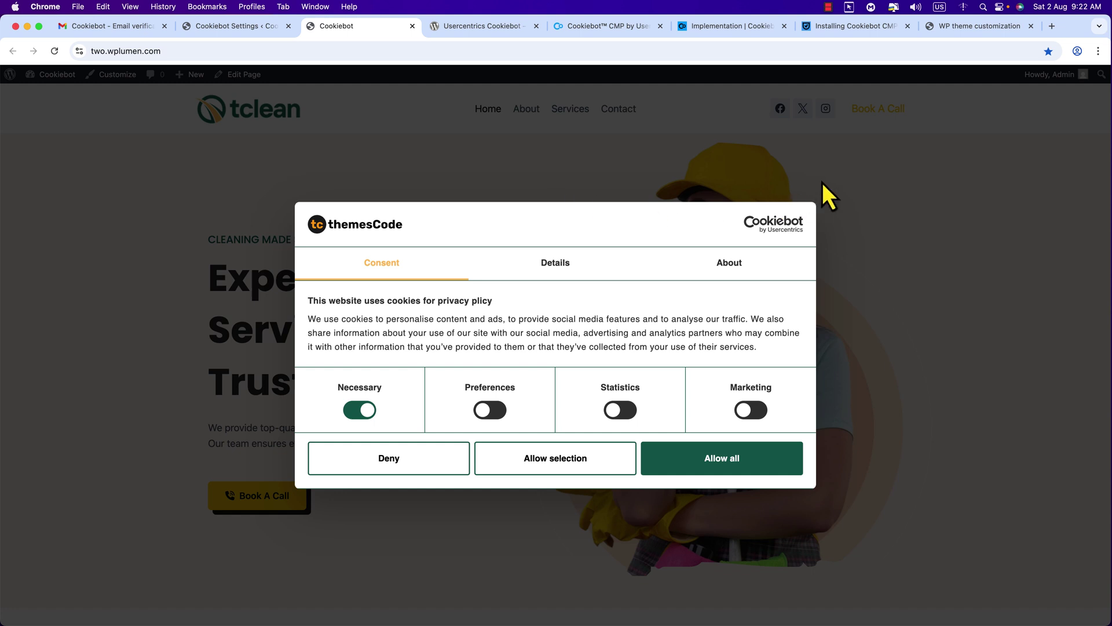
- Reload the live site and look through the Details, About and Consent sections of the cookie banner
click(55, 51)
click(554, 265)
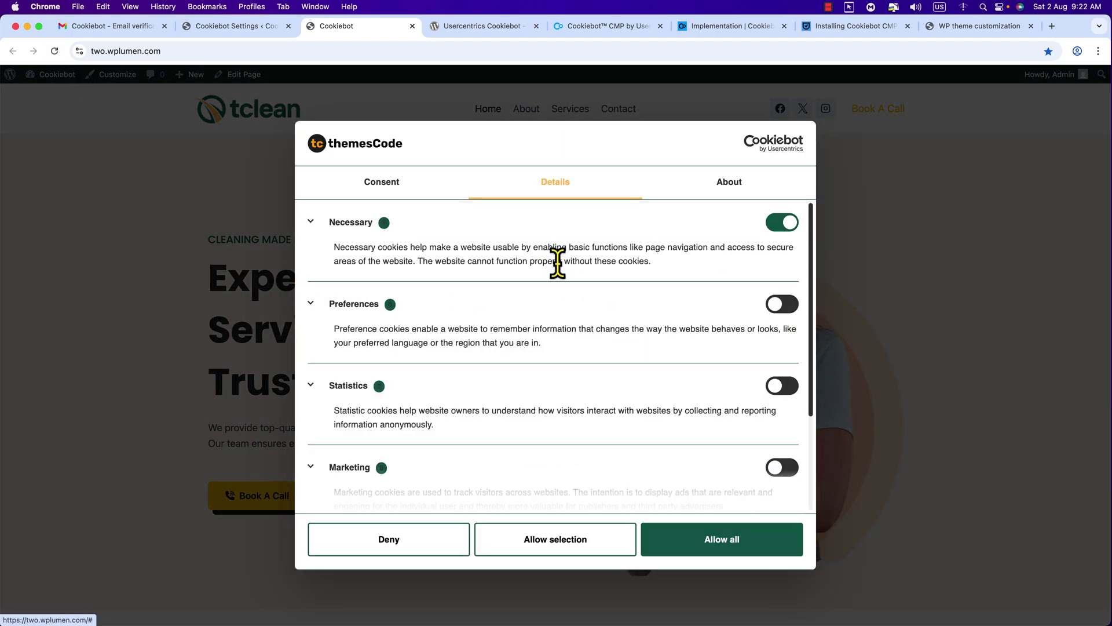
scroll(566, 288, down, 3)
scroll(564, 290, up, 3)
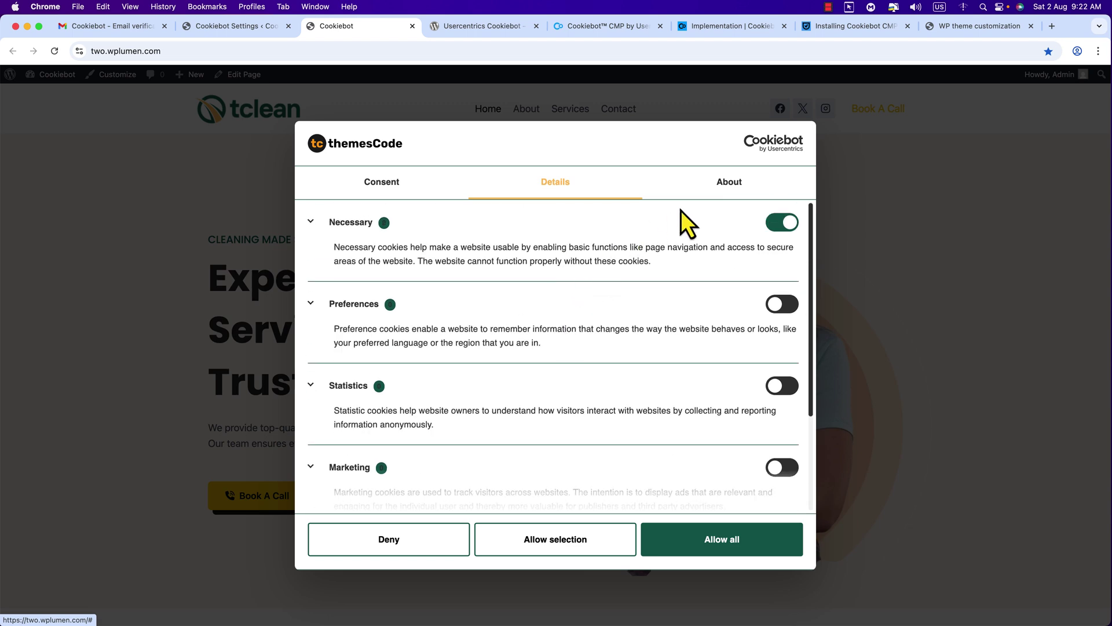
click(724, 185)
click(357, 242)
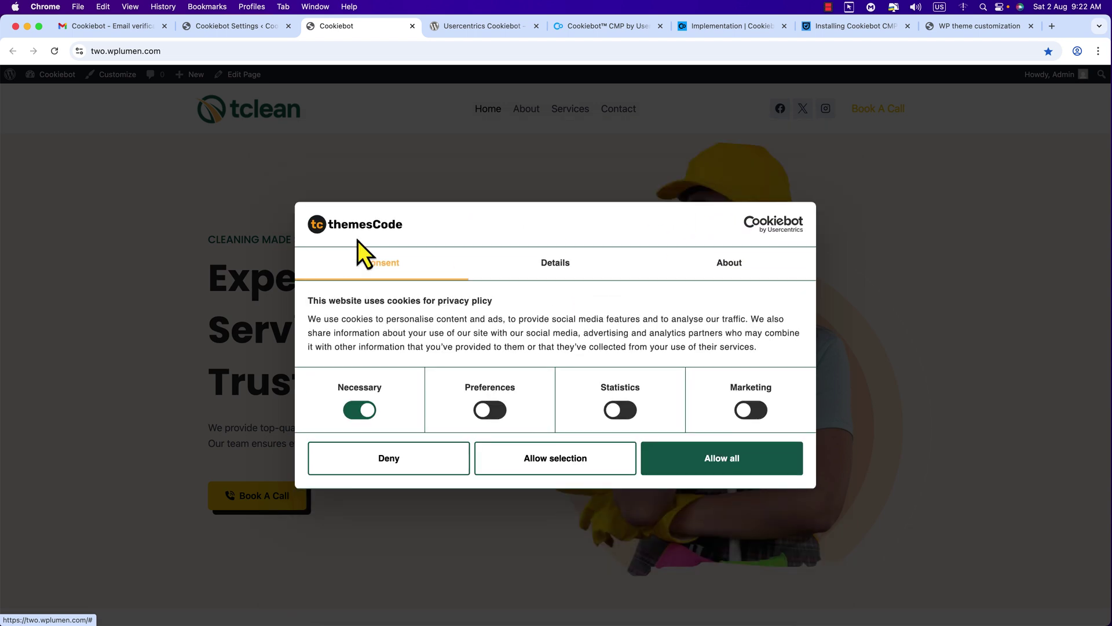